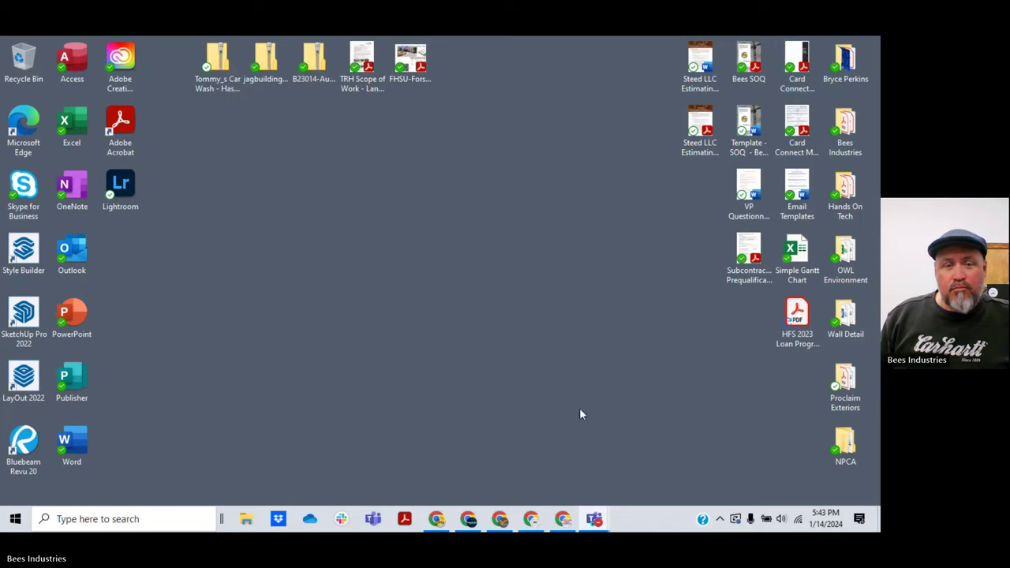
- Open the BuildingConnected sign-in and submit the account e-mail to reach the Autodesk password step
left_click(439, 521)
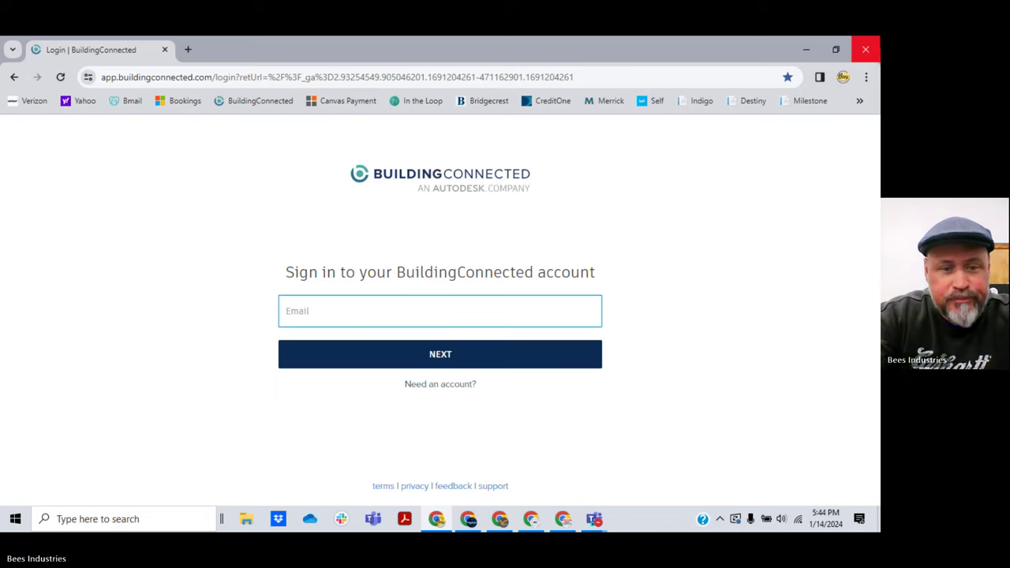
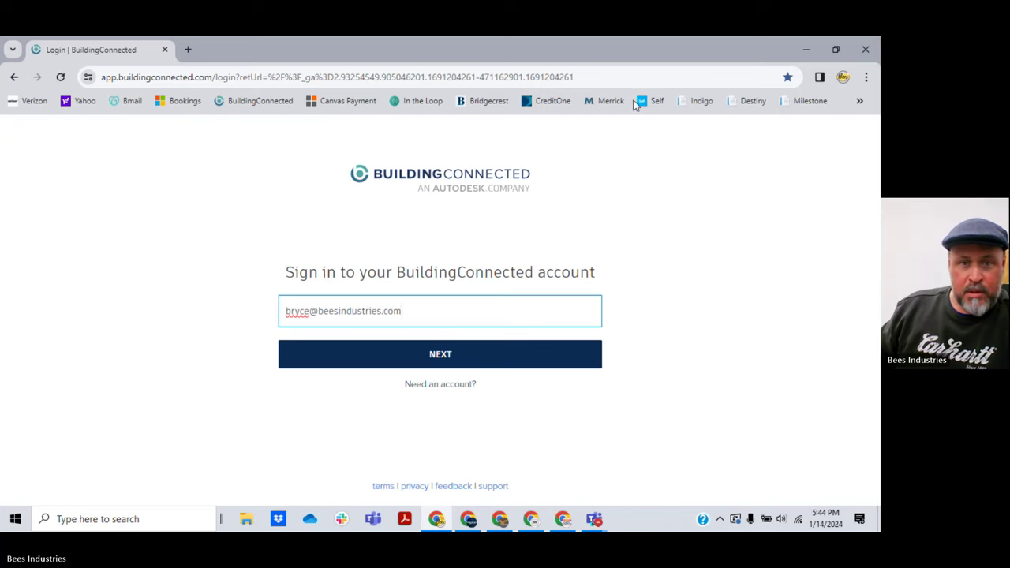
left_click(468, 353)
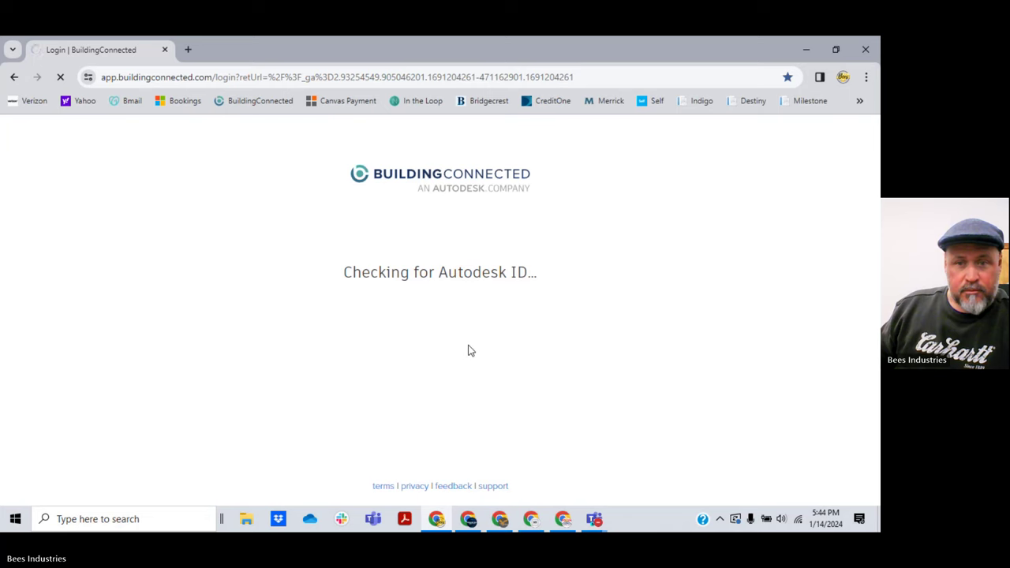
left_click(450, 273)
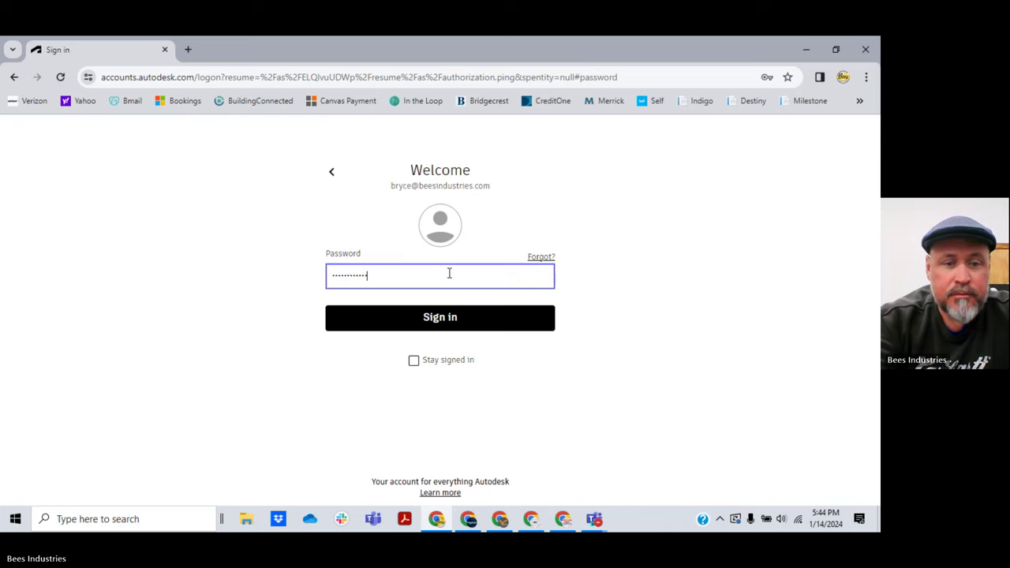
- Sign in with the password, decline Chrome's save-password prompt, and enter the two-step verification code
key("Return")
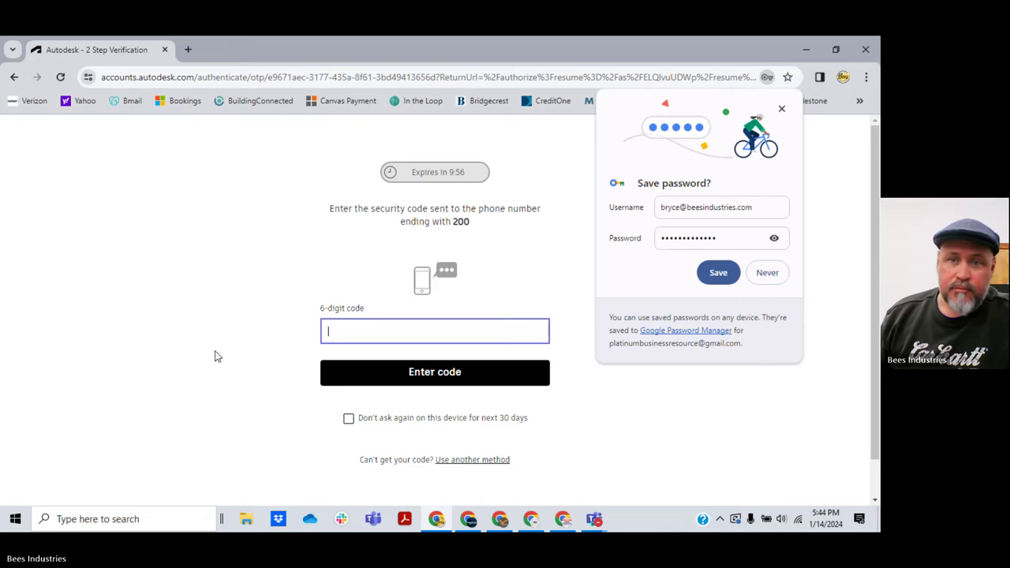
left_click(767, 273)
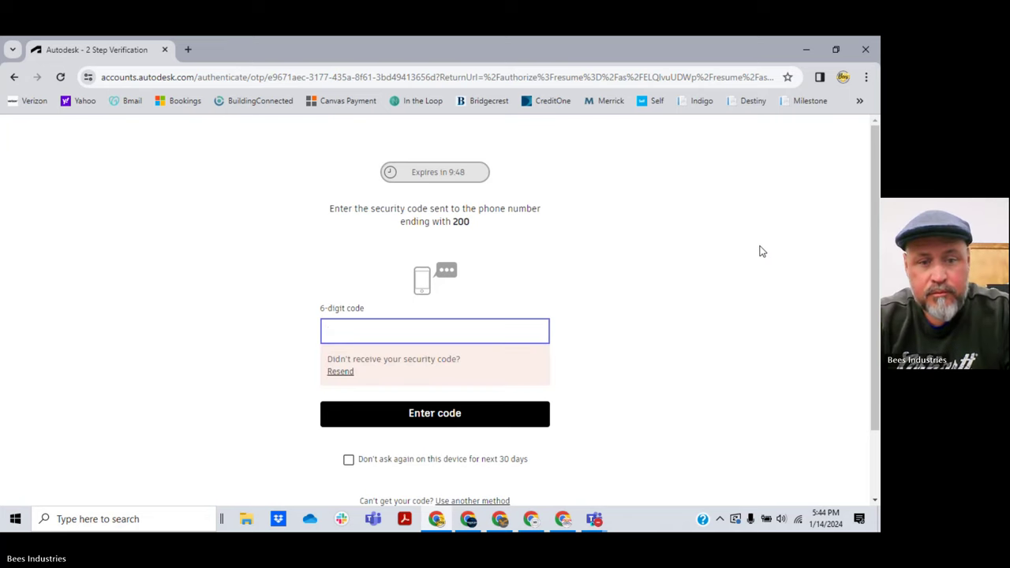
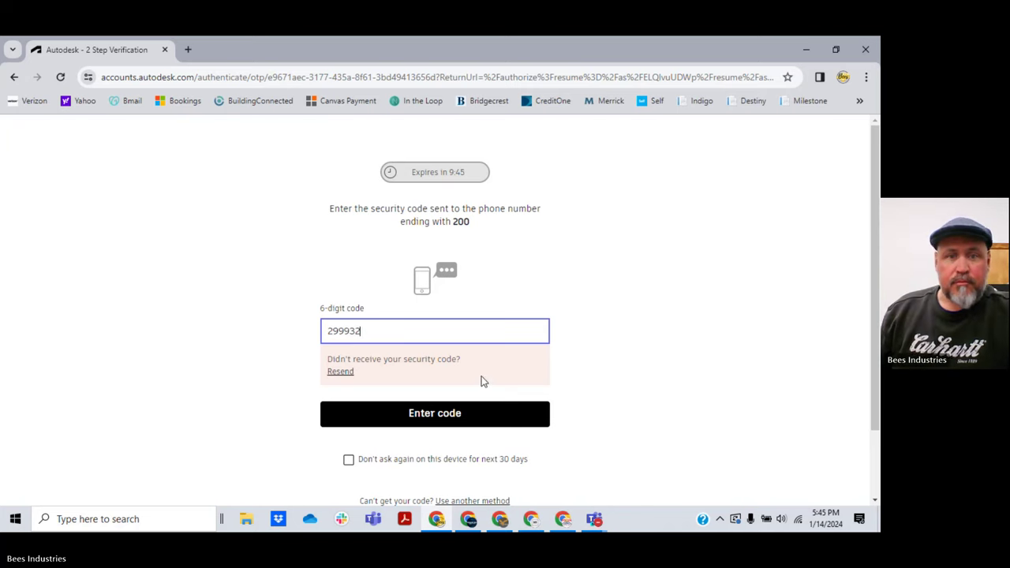
left_click(486, 417)
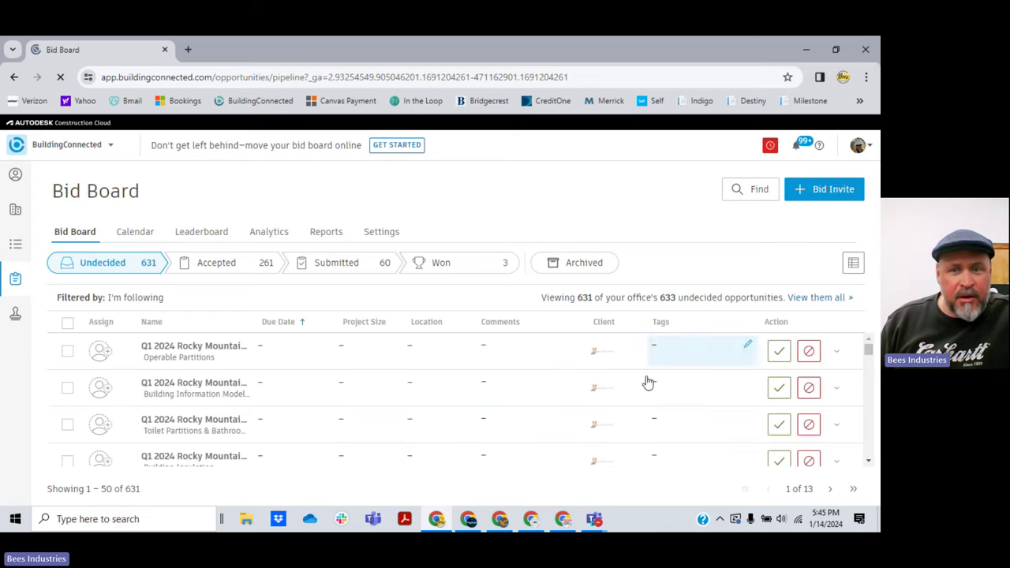
left_click(541, 404)
left_click(258, 315)
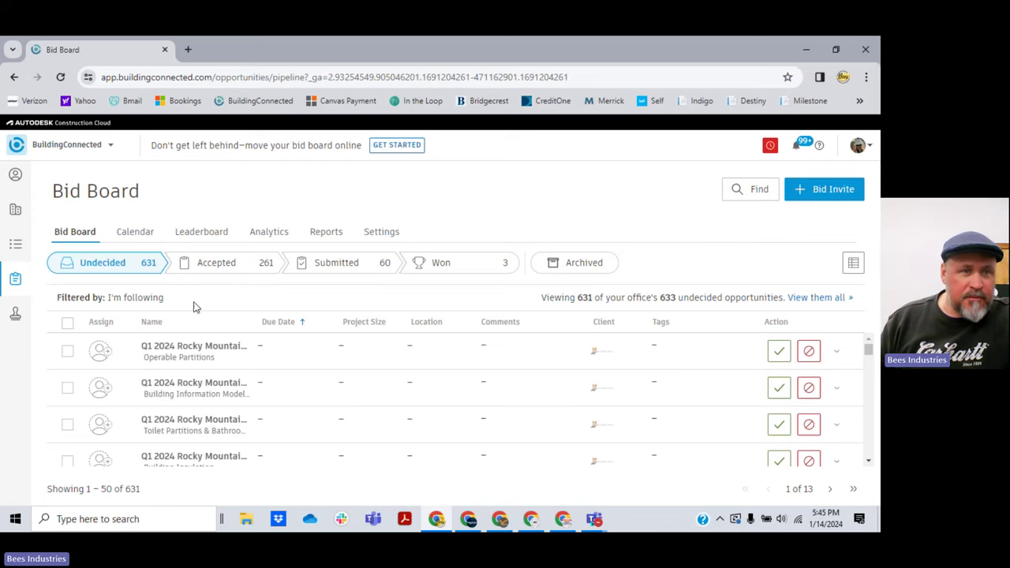
left_click(85, 238)
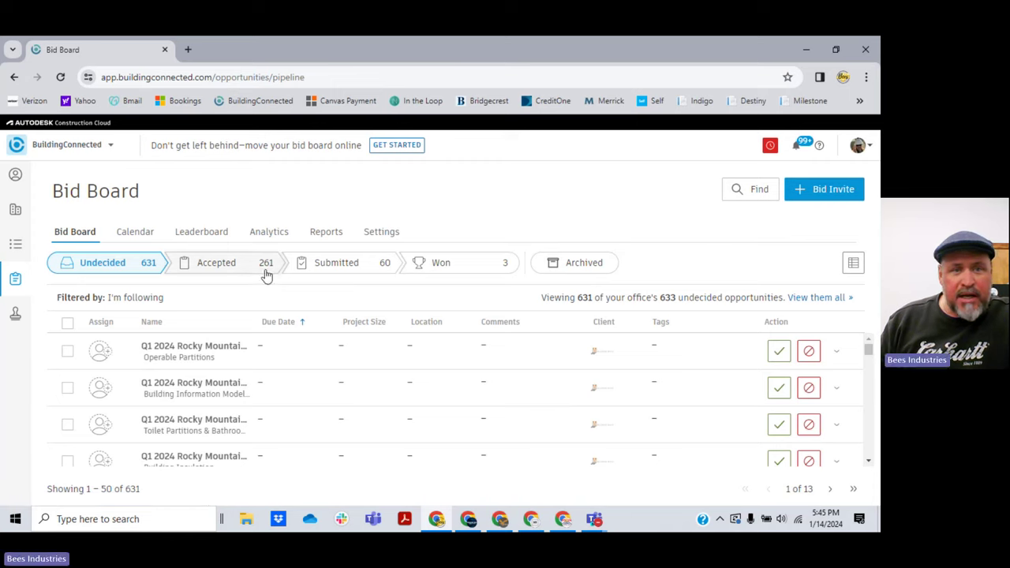
scroll(467, 390, "down", 2)
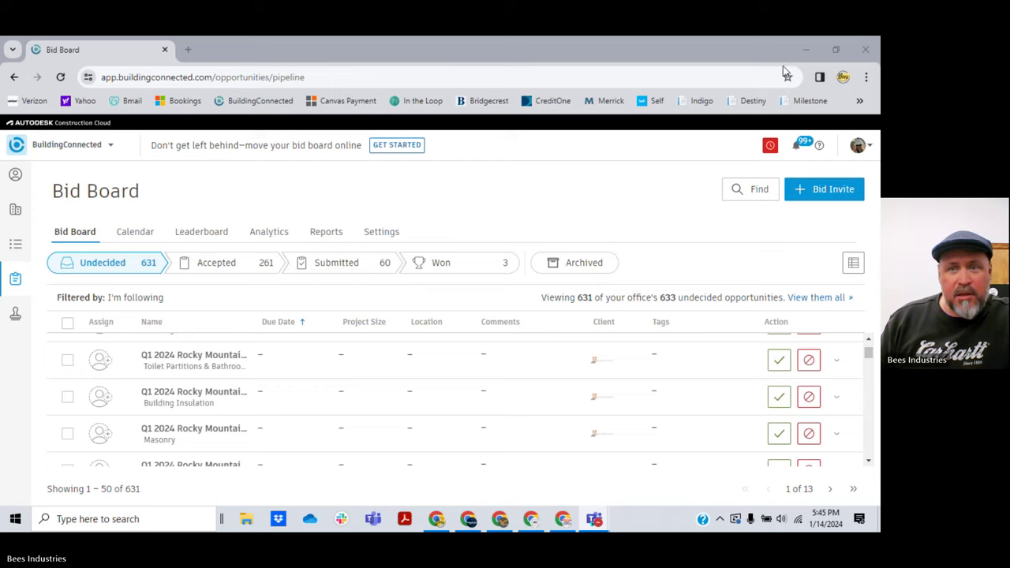
scroll(557, 438, "up", 2)
left_click(557, 436)
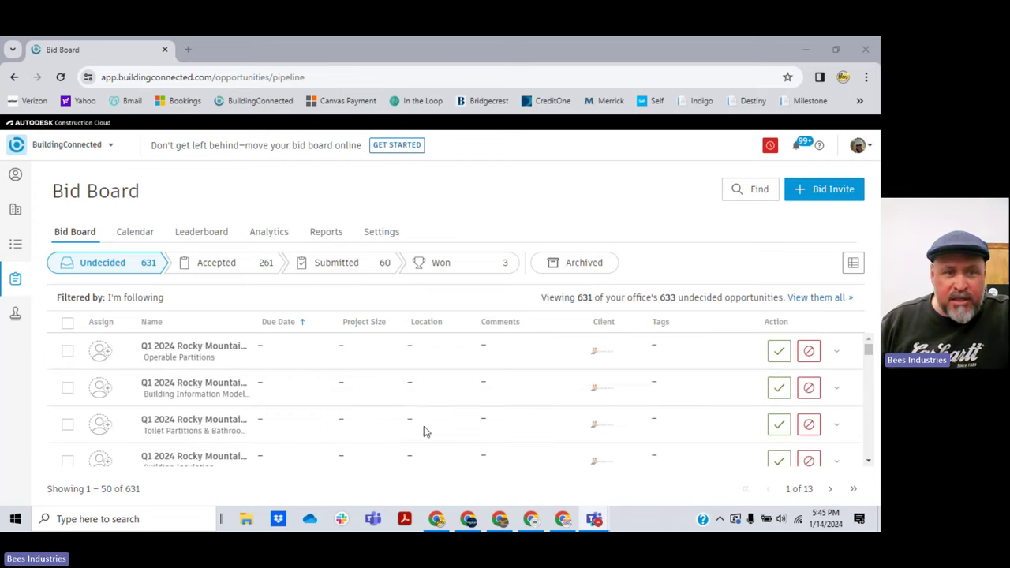
scroll(354, 368, "down", 5)
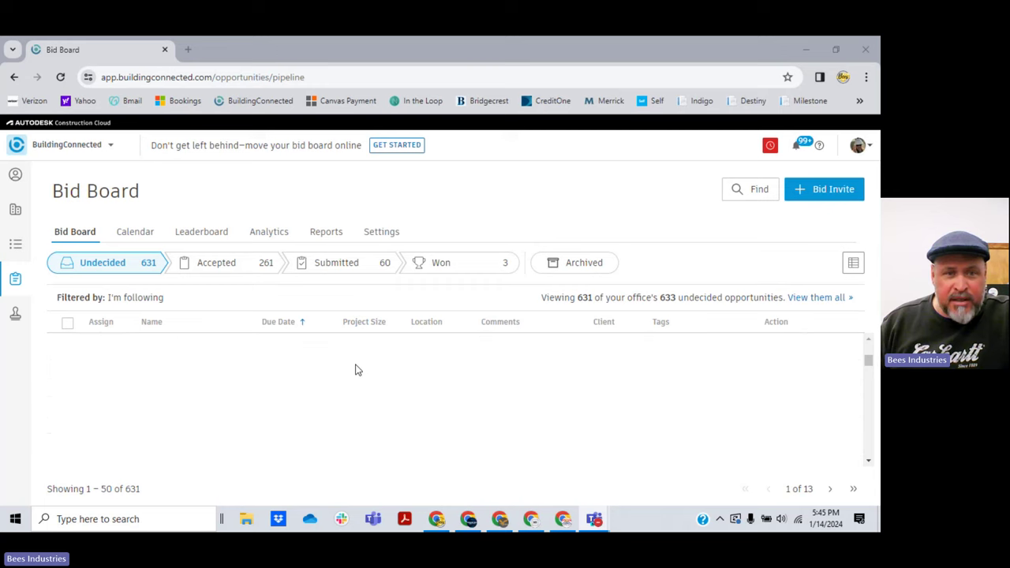
scroll(465, 397, "down", 3)
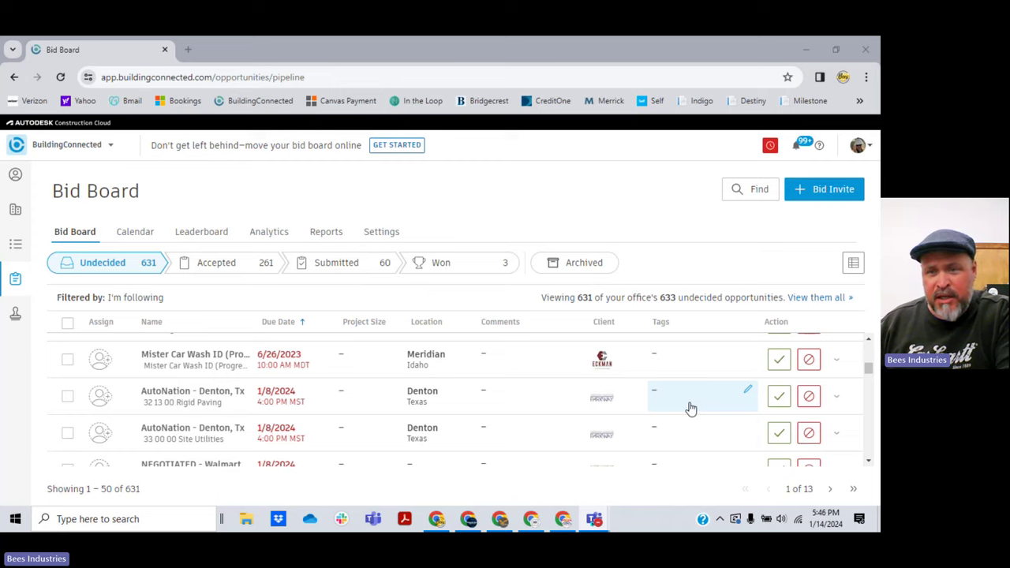
- Decline past-due undecided invitations such as AutoNation, Walmart, Maverik, Safe Stop and Gilbert Utilities
left_click(809, 397)
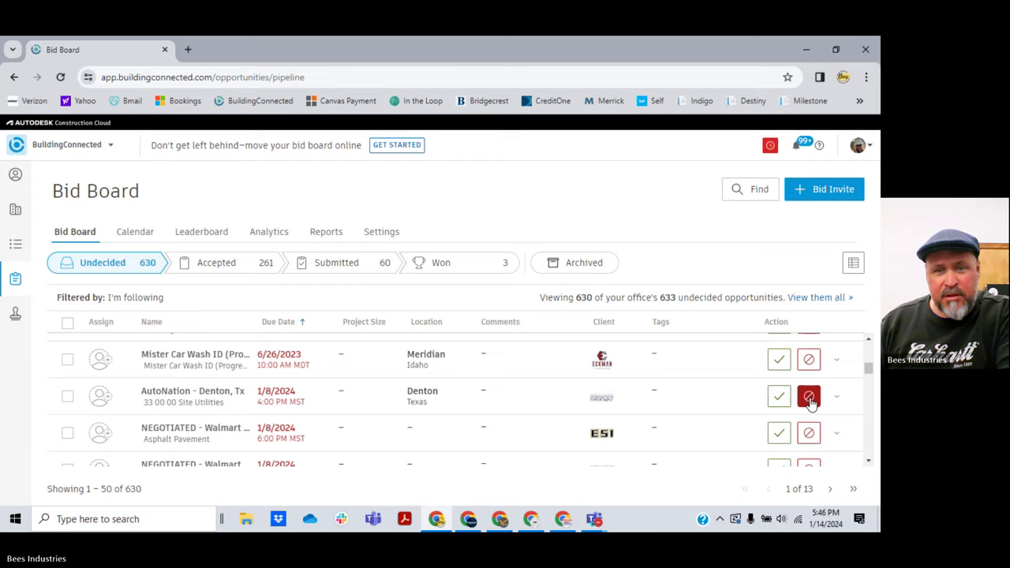
left_click(809, 397)
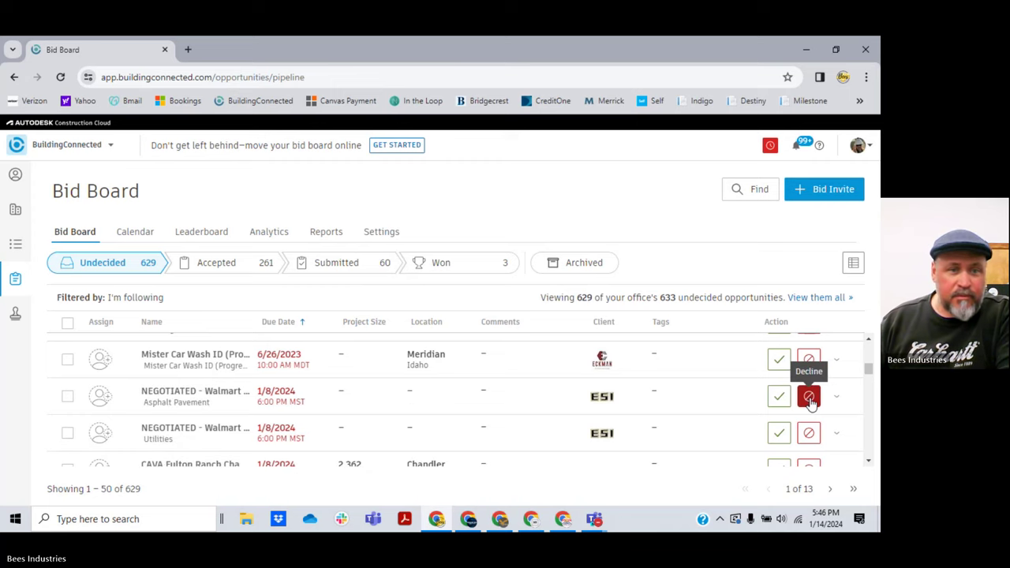
left_click(809, 397)
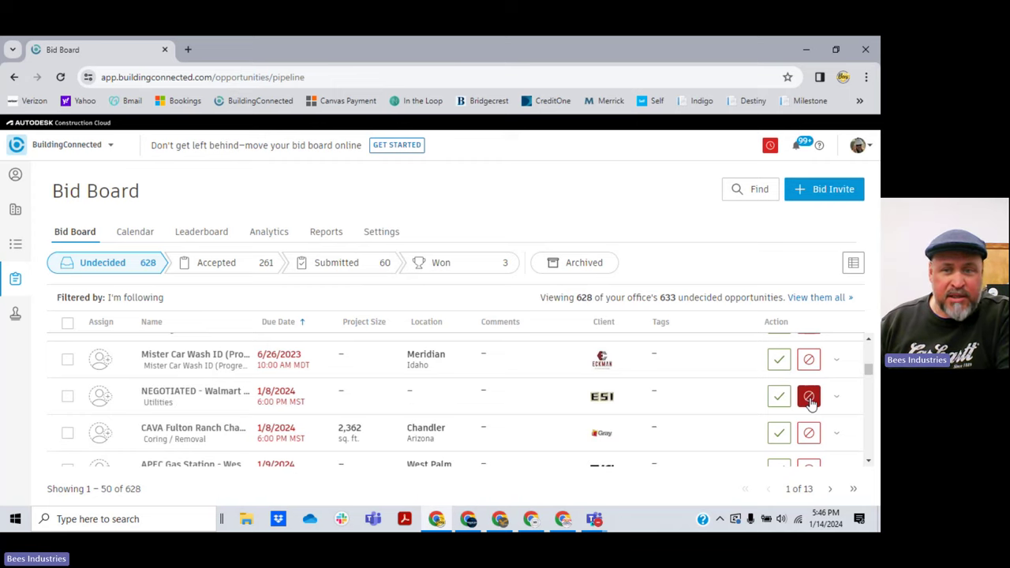
left_click(809, 397)
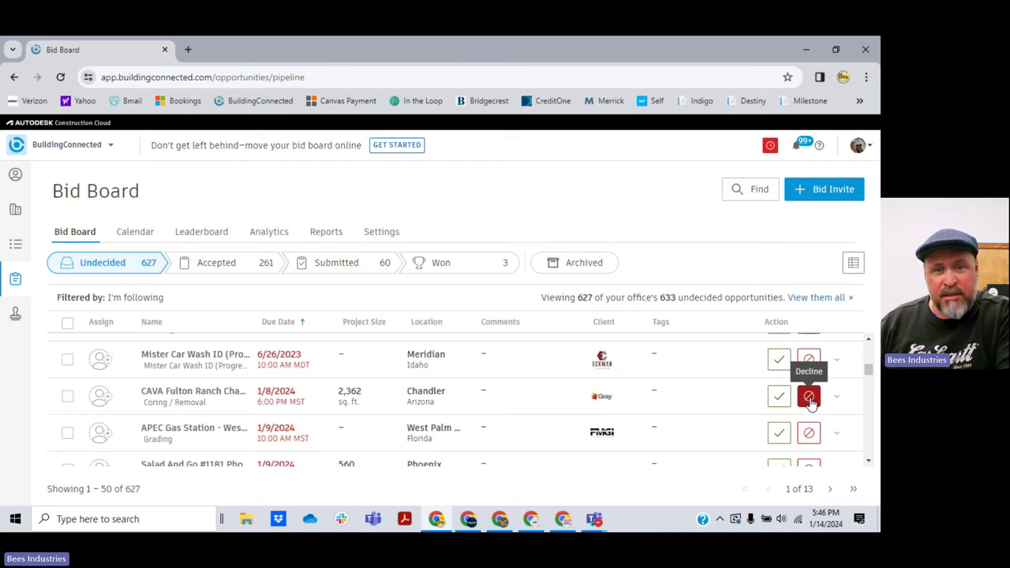
left_click(809, 397)
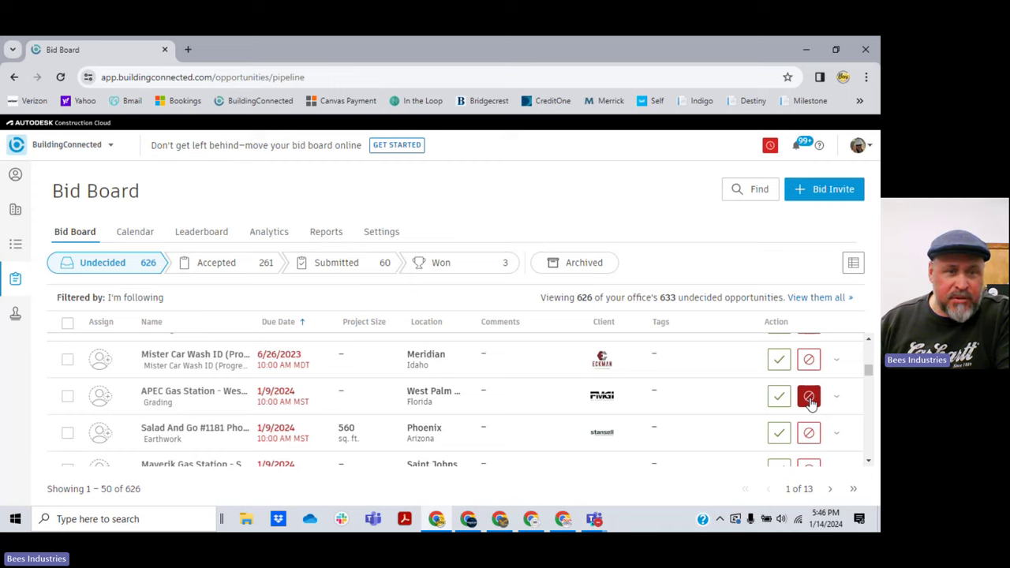
left_click(809, 397)
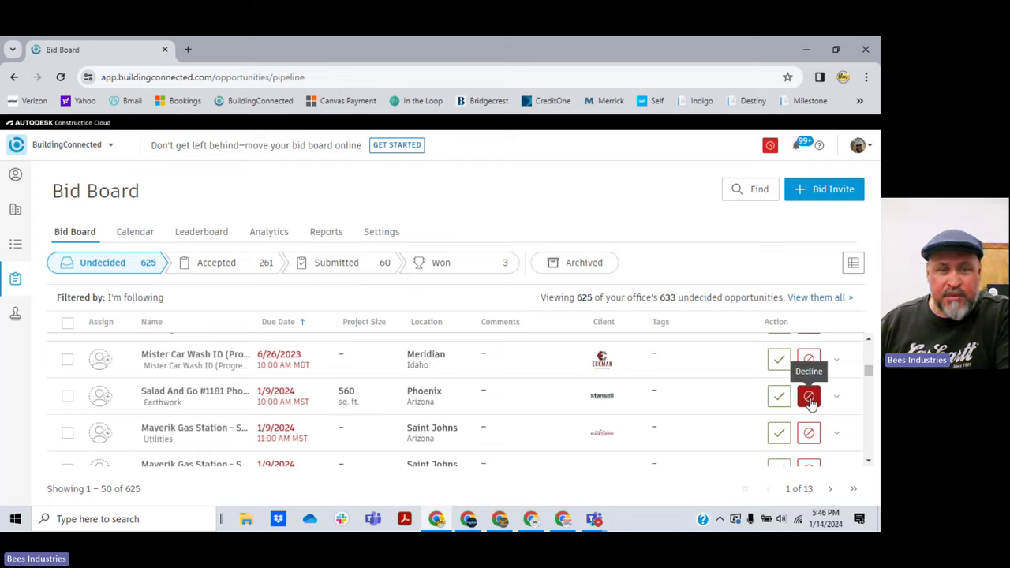
left_click(809, 397)
left_click(809, 397)
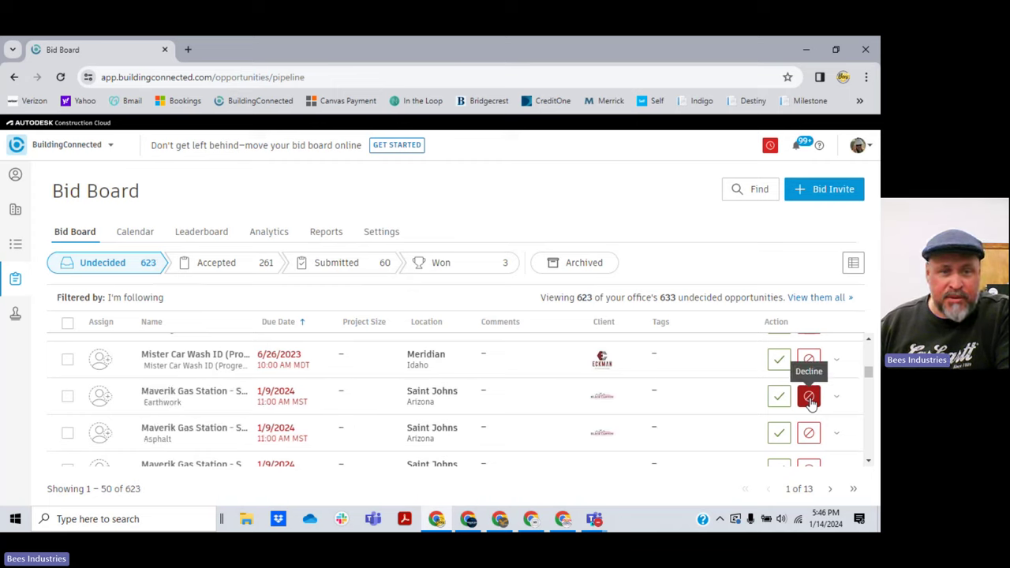
left_click(809, 397)
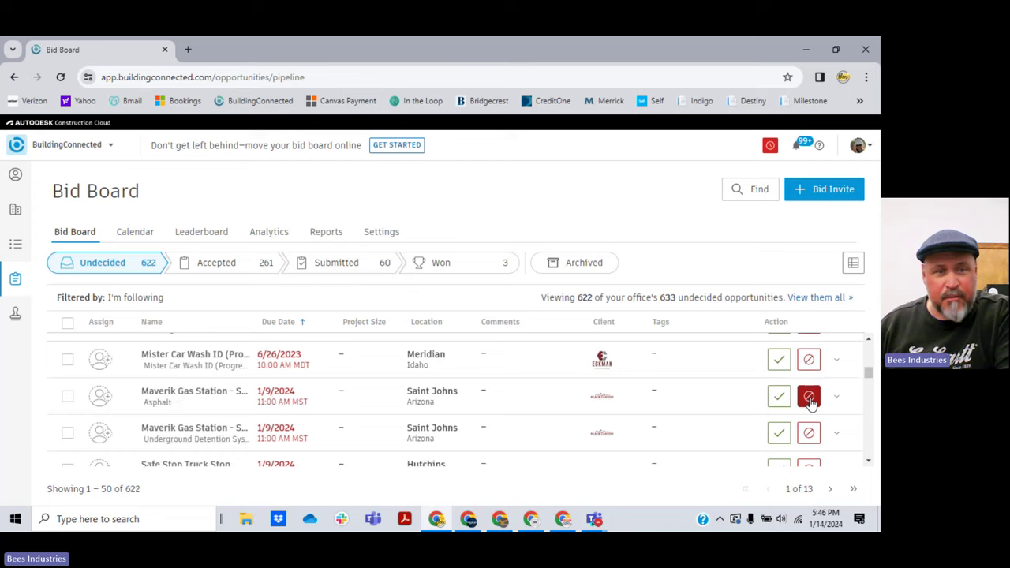
left_click(809, 397)
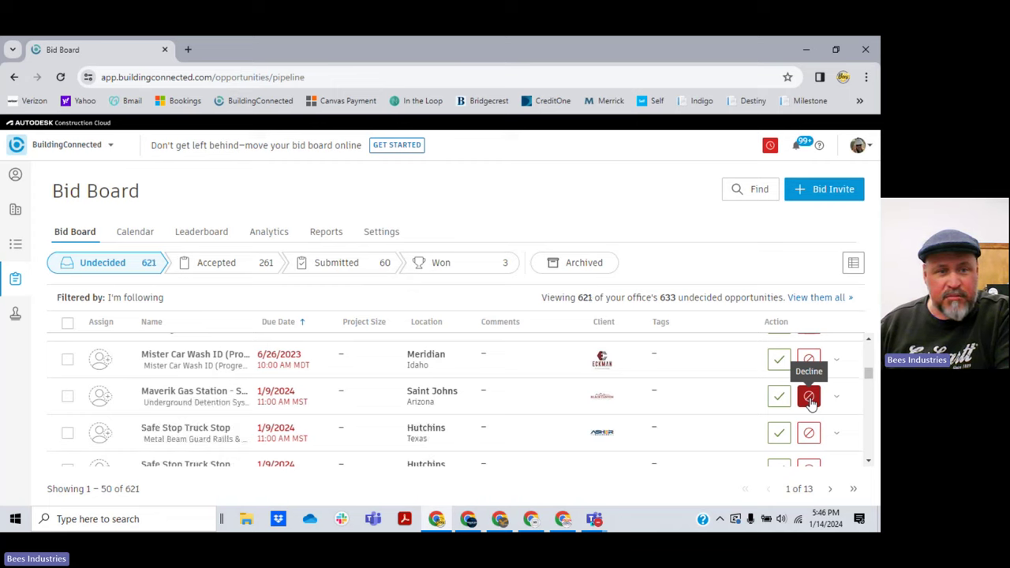
left_click(809, 397)
left_click(809, 397)
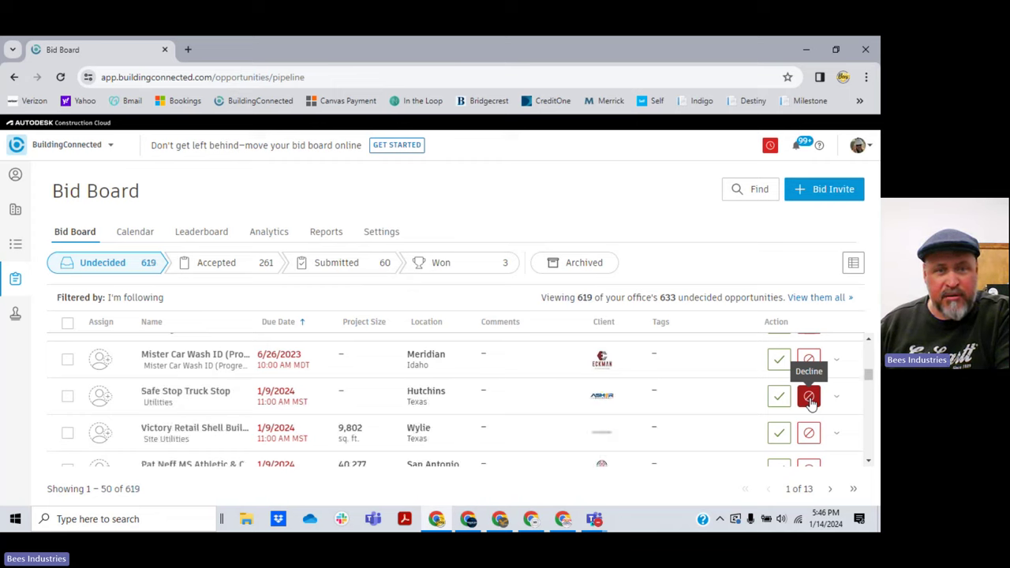
left_click(809, 397)
left_click(809, 397)
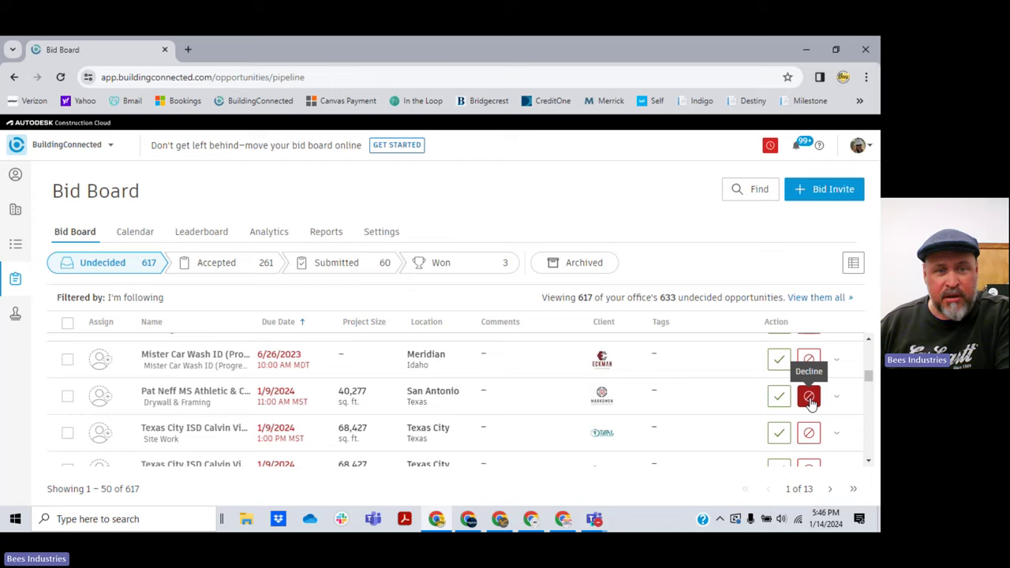
left_click(809, 397)
left_click(809, 397)
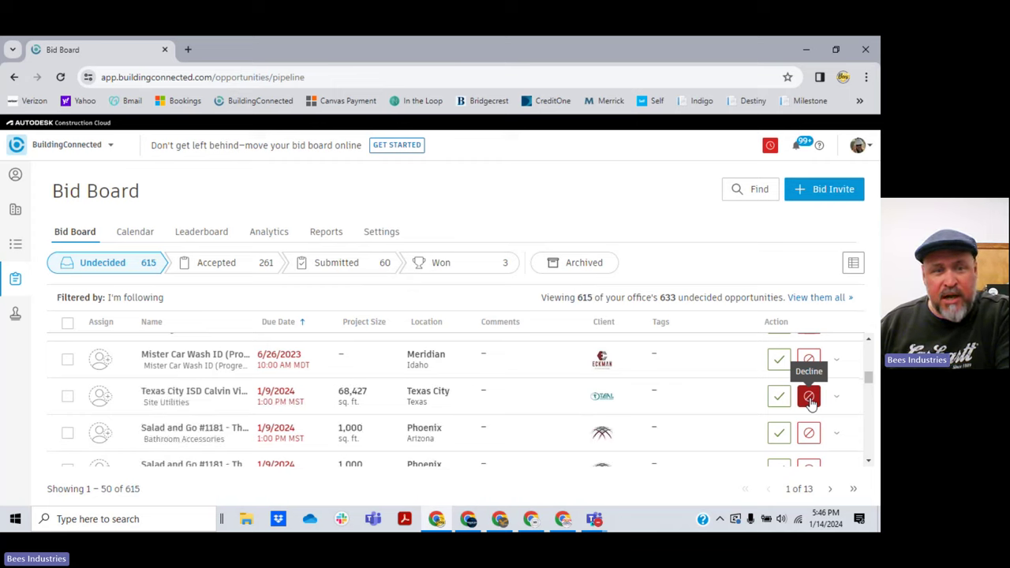
left_click(809, 397)
left_click(809, 397)
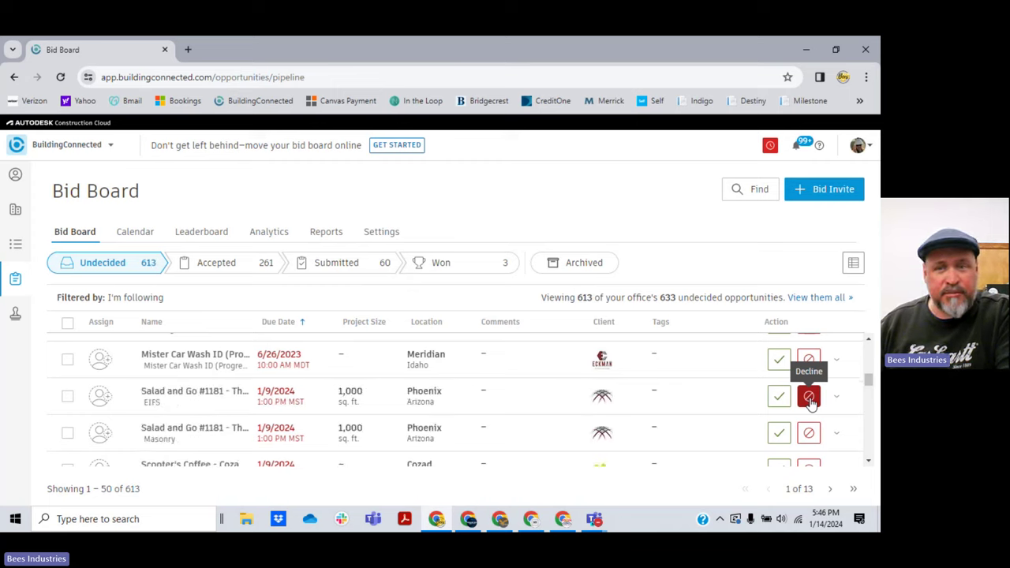
left_click(809, 397)
left_click(809, 397)
left_click(809, 397)
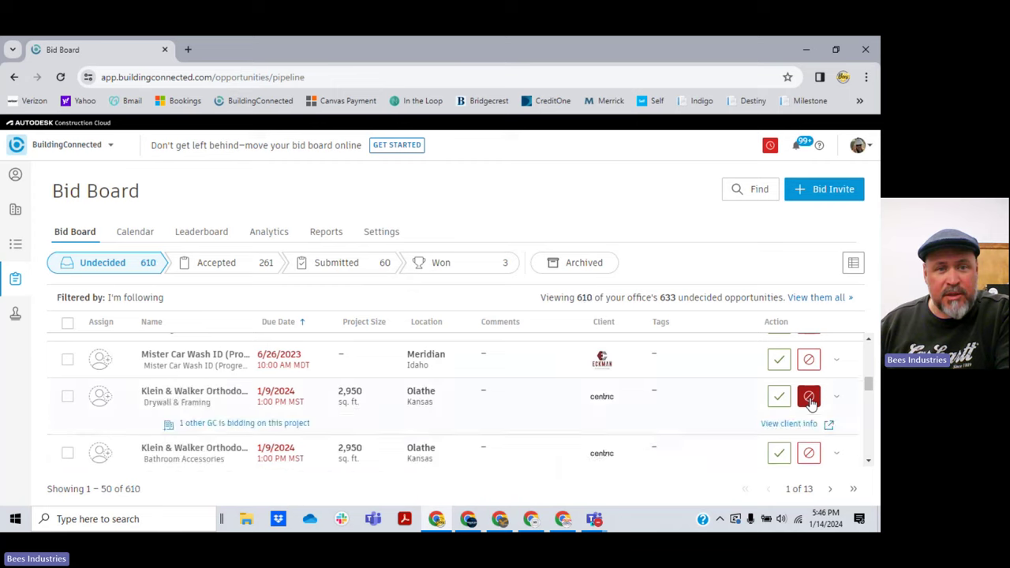
left_click(809, 397)
left_click(809, 397)
left_click(809, 397)
left_click(809, 397)
left_click(809, 397)
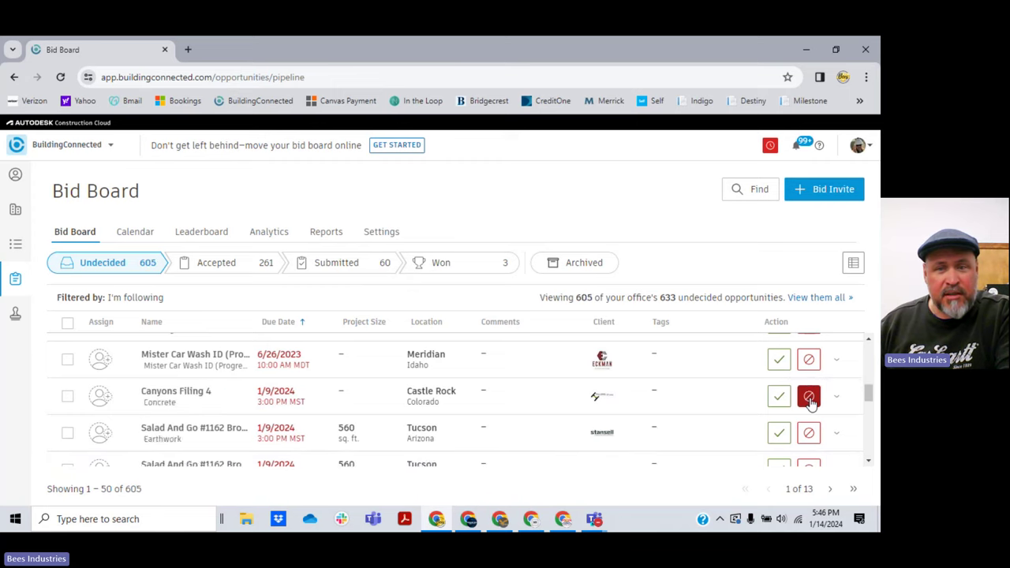
left_click(809, 397)
left_click(809, 397)
left_click(809, 397)
left_click(809, 397)
left_click(809, 397)
left_click(809, 397)
left_click(809, 397)
left_click(809, 397)
left_click(809, 397)
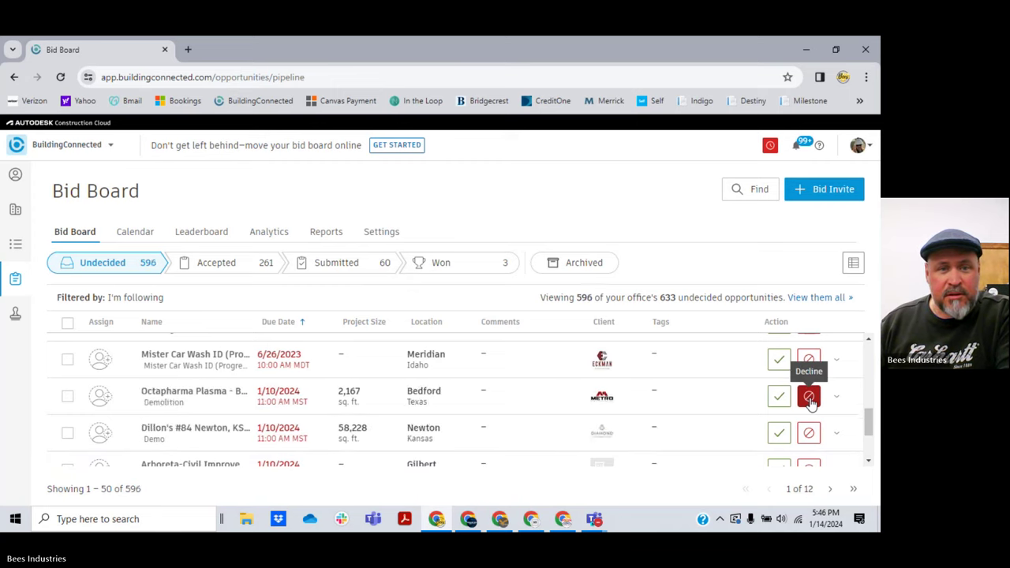
left_click(809, 397)
left_click(809, 397)
left_click(809, 397)
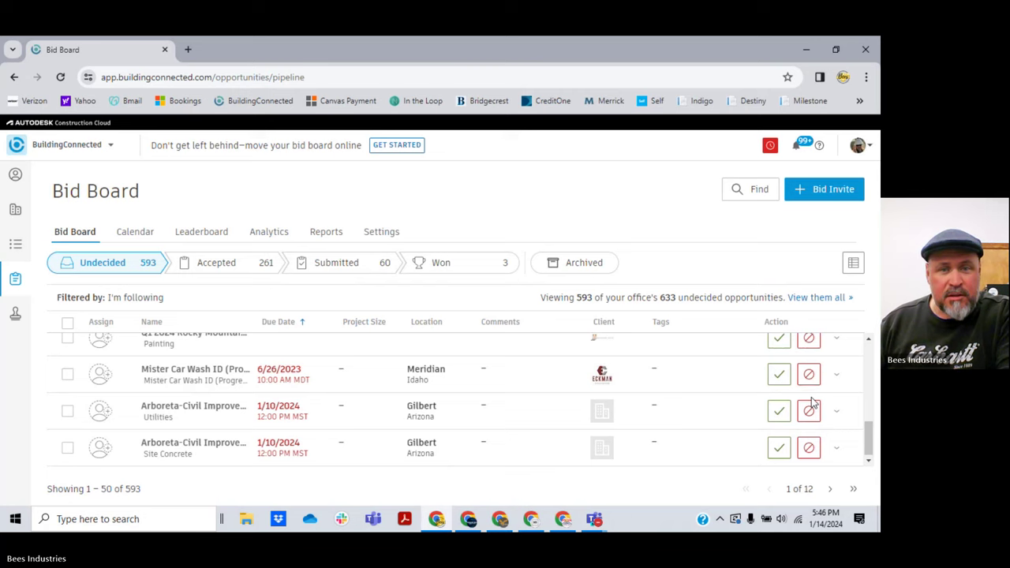
left_click(810, 412)
left_click(811, 413)
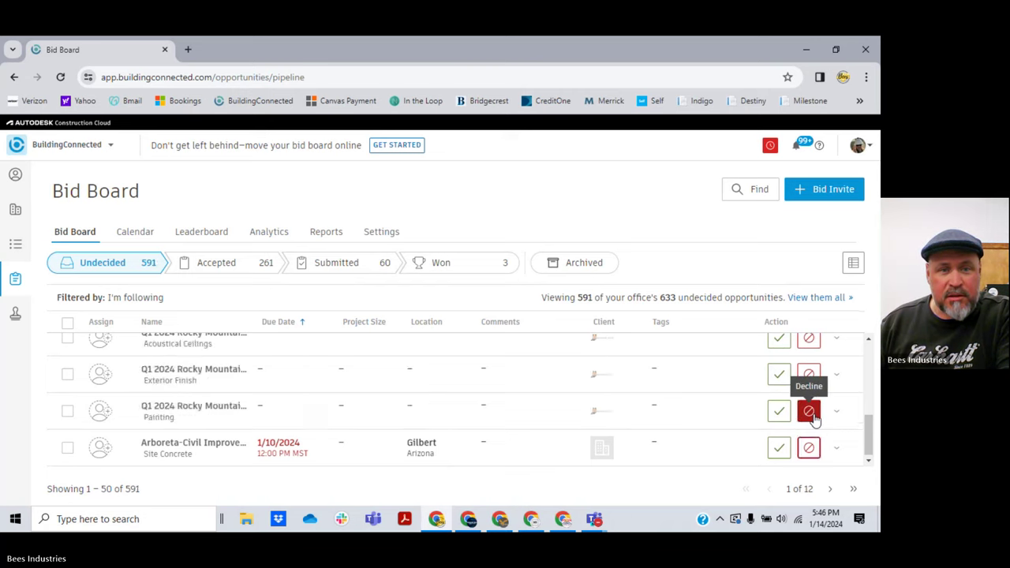
left_click(812, 414)
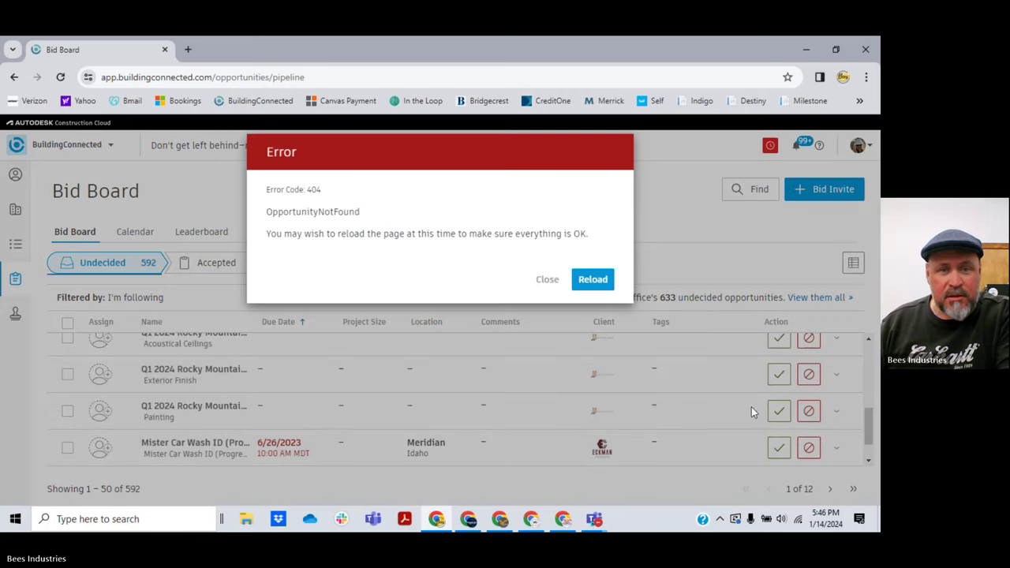
- Dismiss the 404 error, retry declining Mister Car Wash, and close the repeated error
left_click(546, 281)
scroll(528, 395, "down", 1)
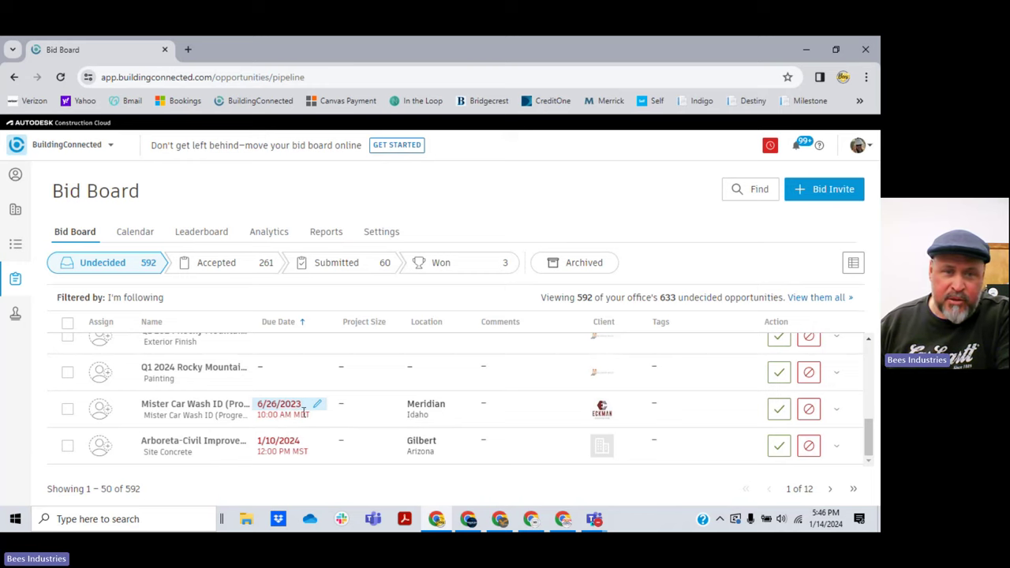
left_click(809, 410)
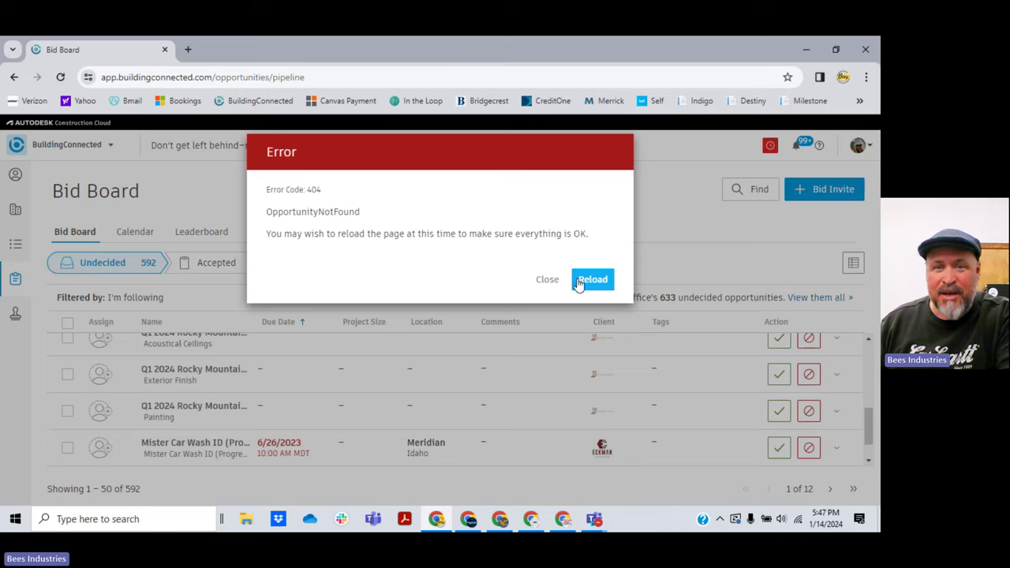
left_click(550, 281)
scroll(650, 363, "down", 1)
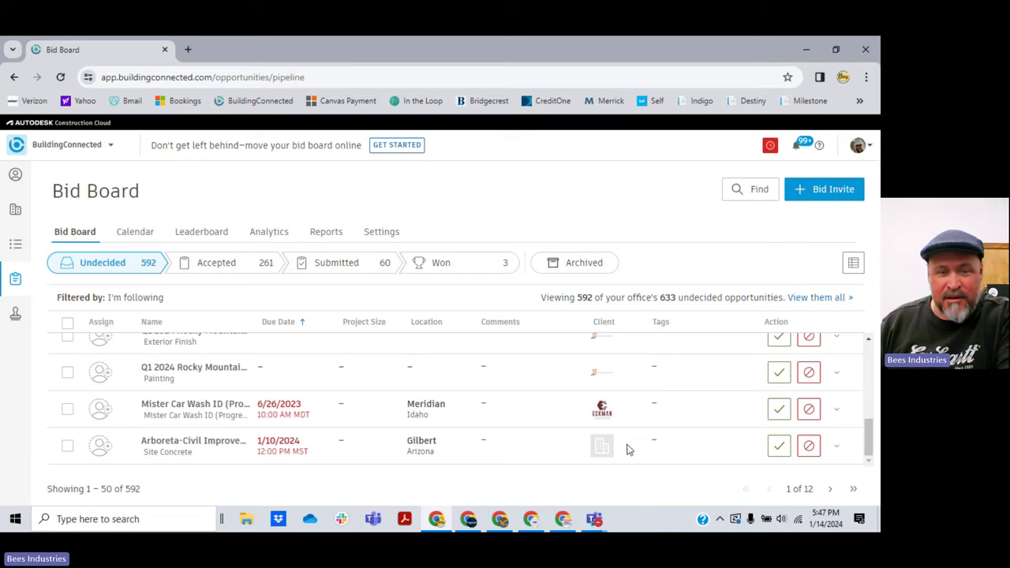
- Decline Gilbert Site Concrete, then switch to the 261 Accepted opportunities
left_click(808, 447)
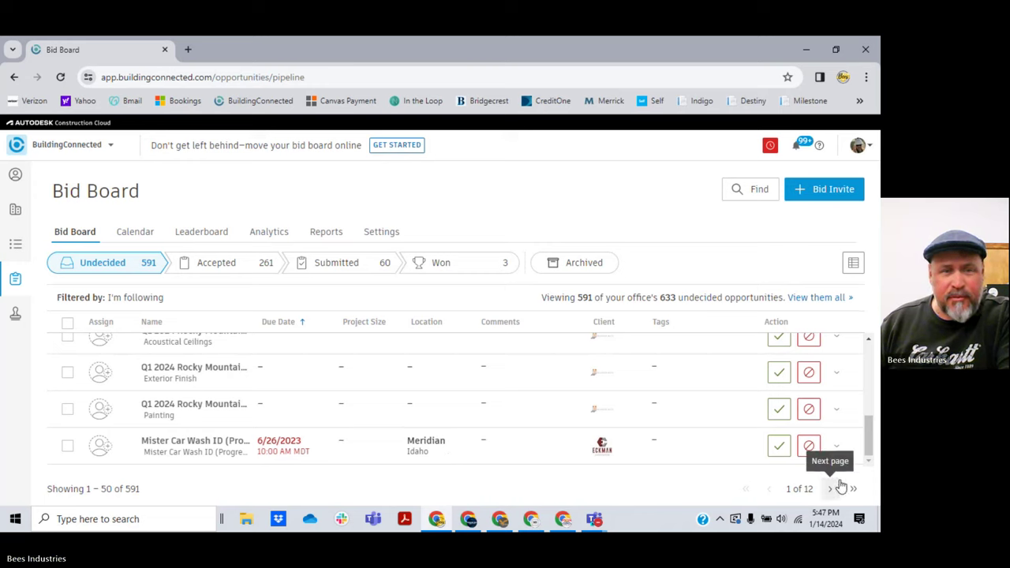
left_click(225, 267)
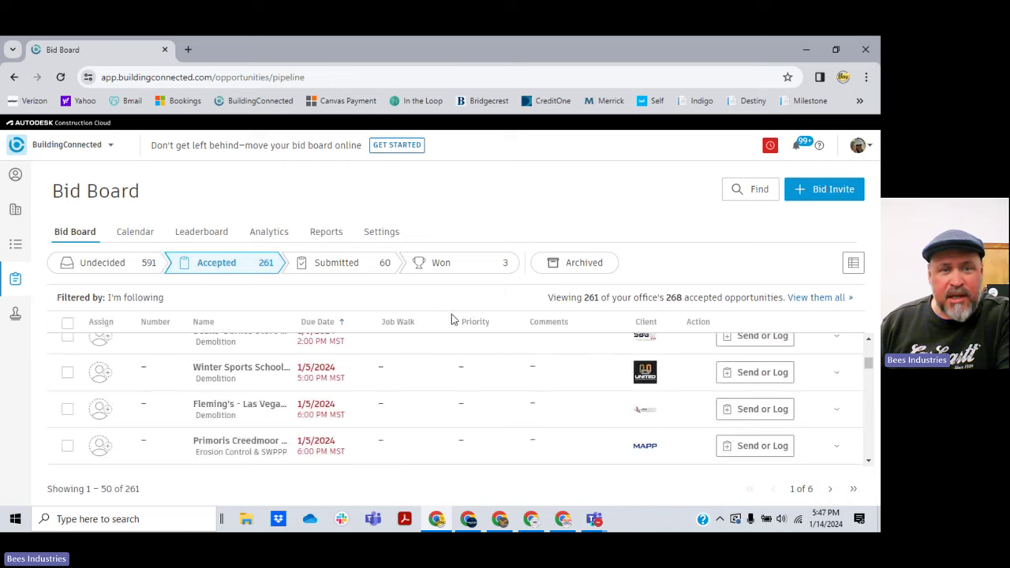
scroll(537, 394, "up", 5)
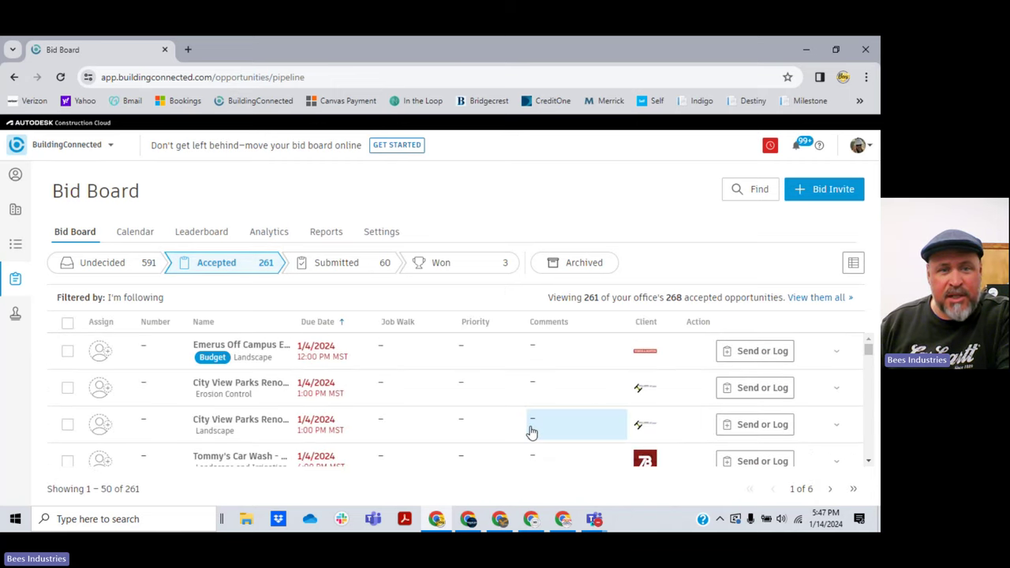
left_click(840, 357)
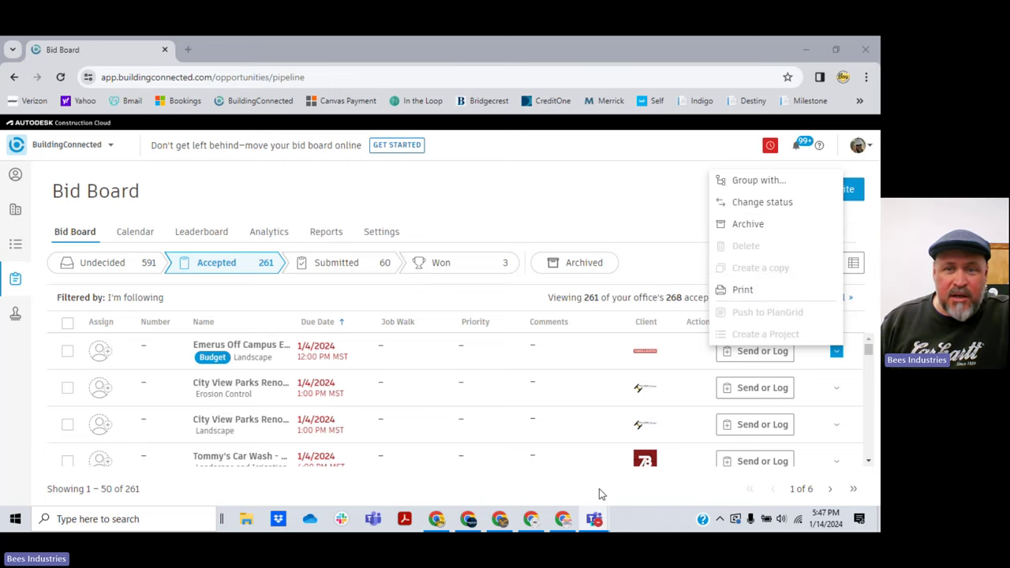
- Change the Landscape and Erosion Control bids due 1/4/2024 from Accepted to Declined
left_click(763, 202)
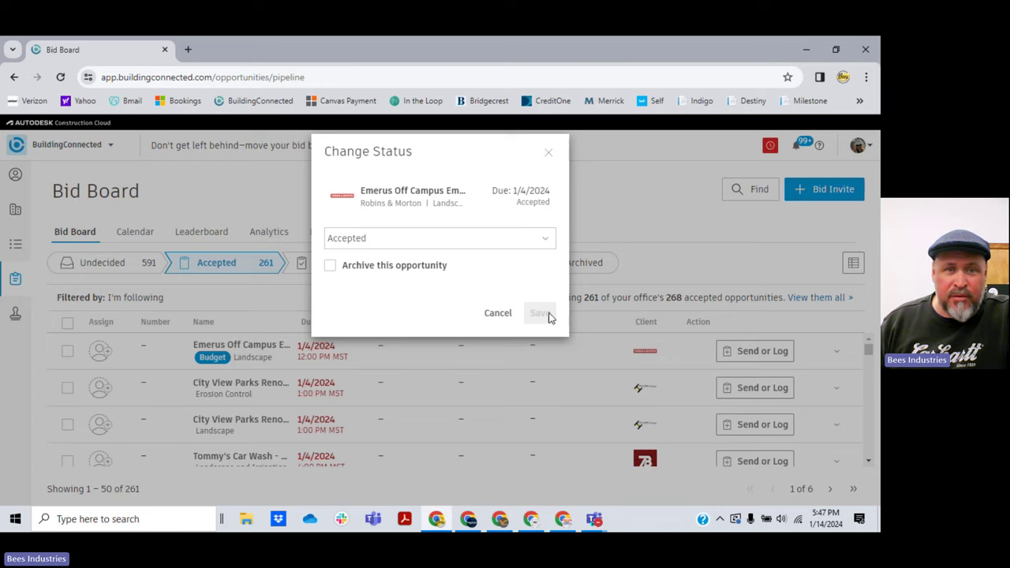
left_click(439, 241)
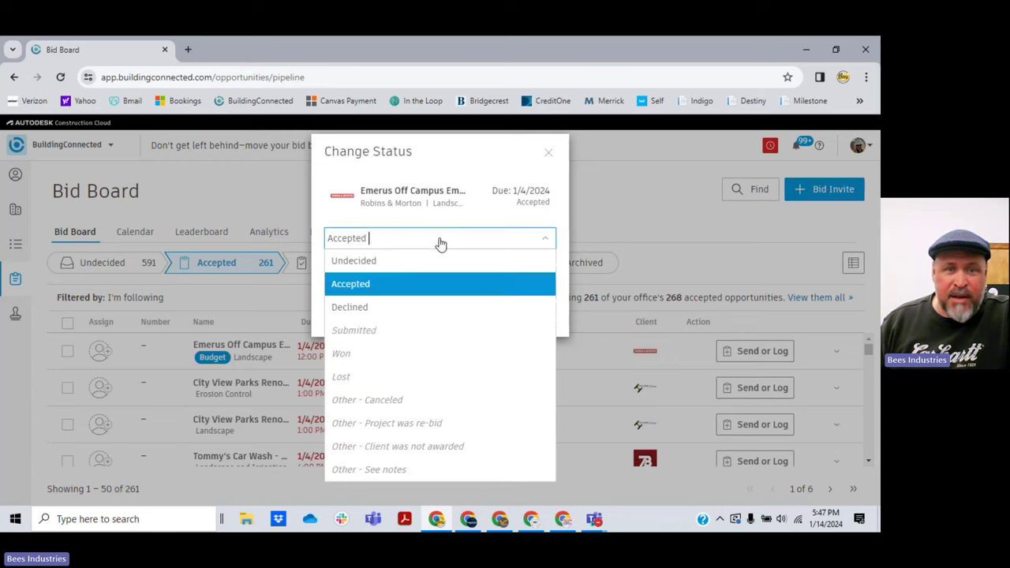
left_click(353, 307)
mouse_move(438, 257)
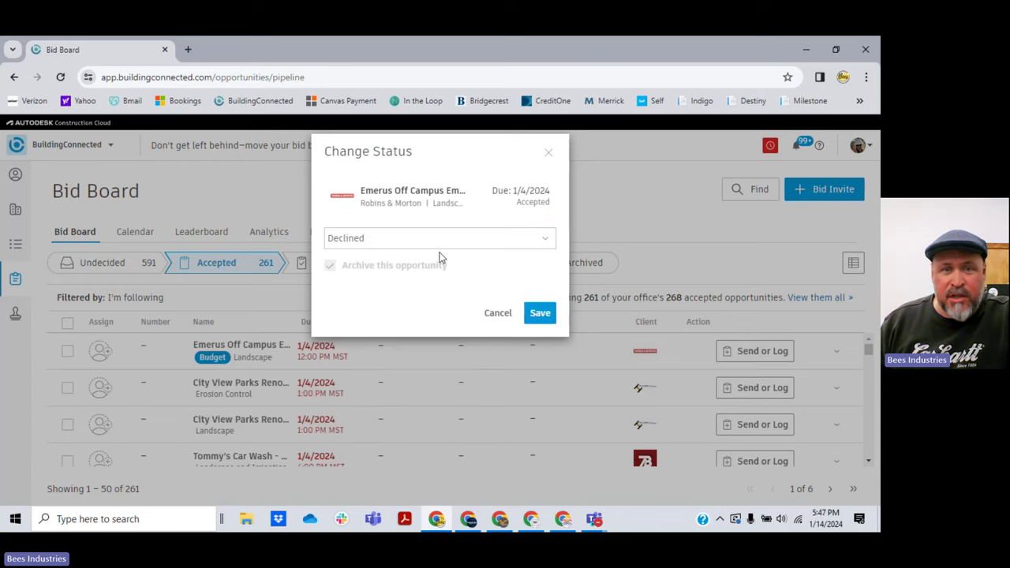
left_click(540, 313)
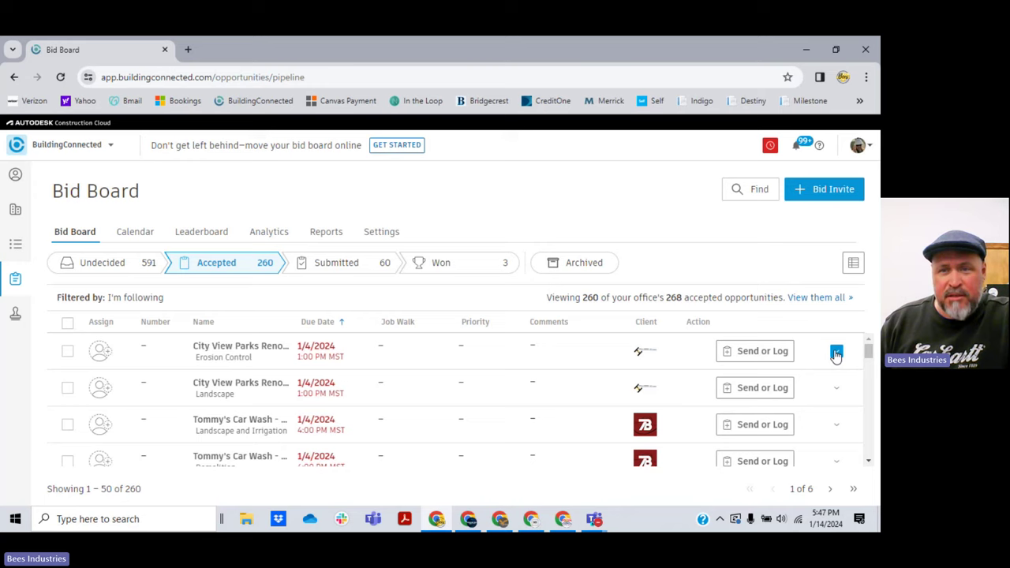
left_click(837, 353)
left_click(769, 199)
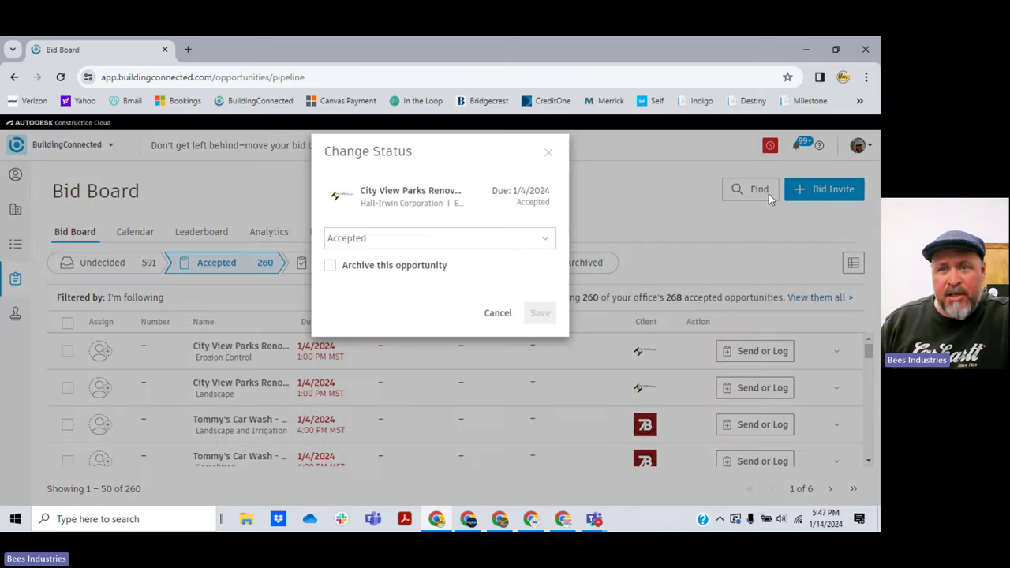
left_click(368, 237)
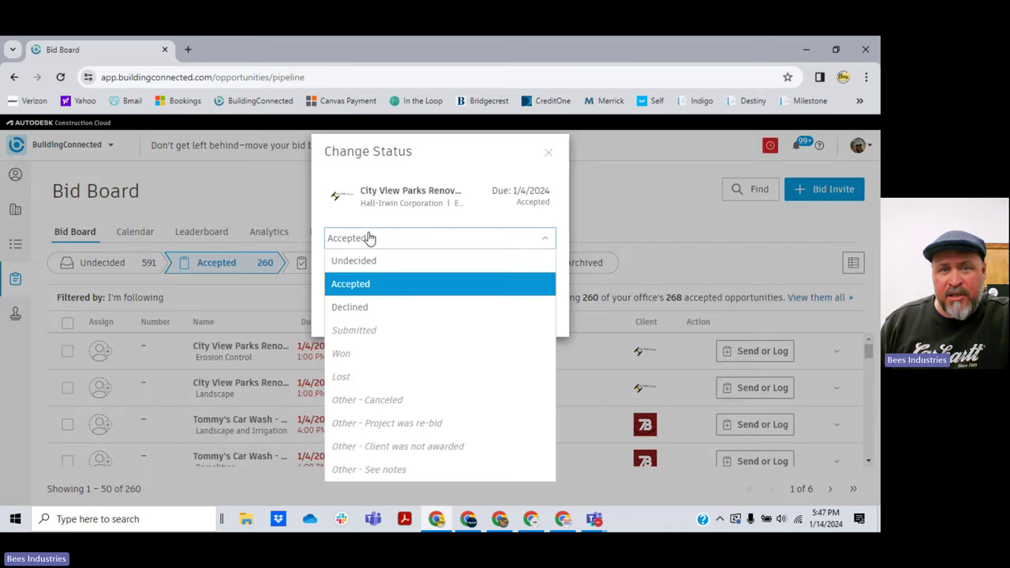
left_click(378, 311)
left_click(537, 313)
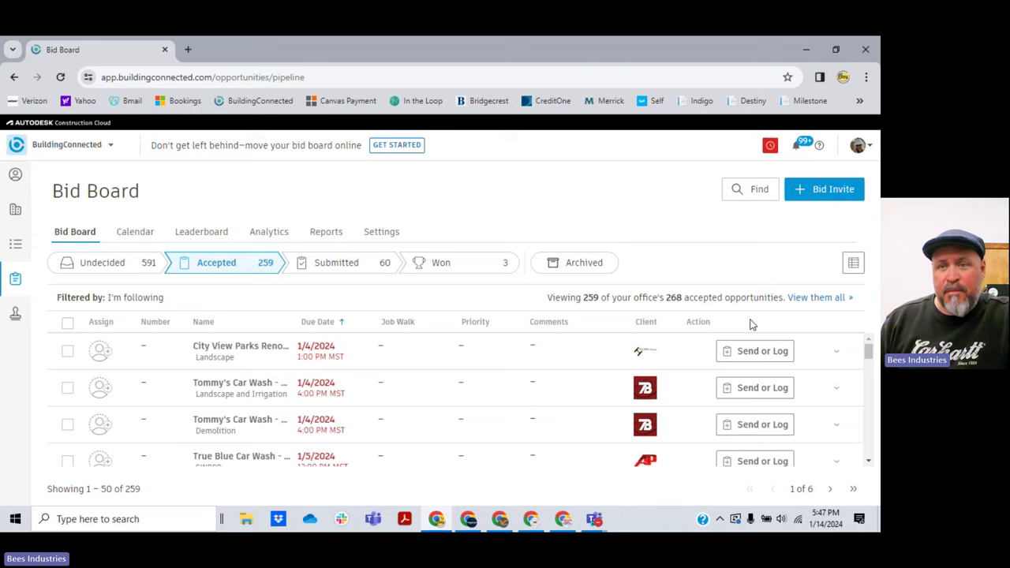
left_click(840, 355)
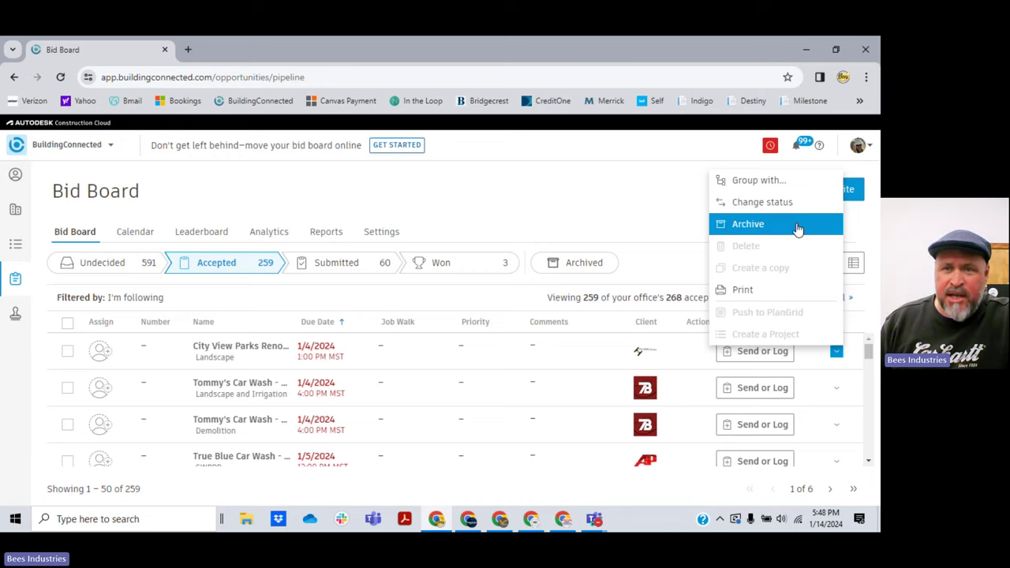
- Change the top accepted bid's status to Undecided
left_click(789, 203)
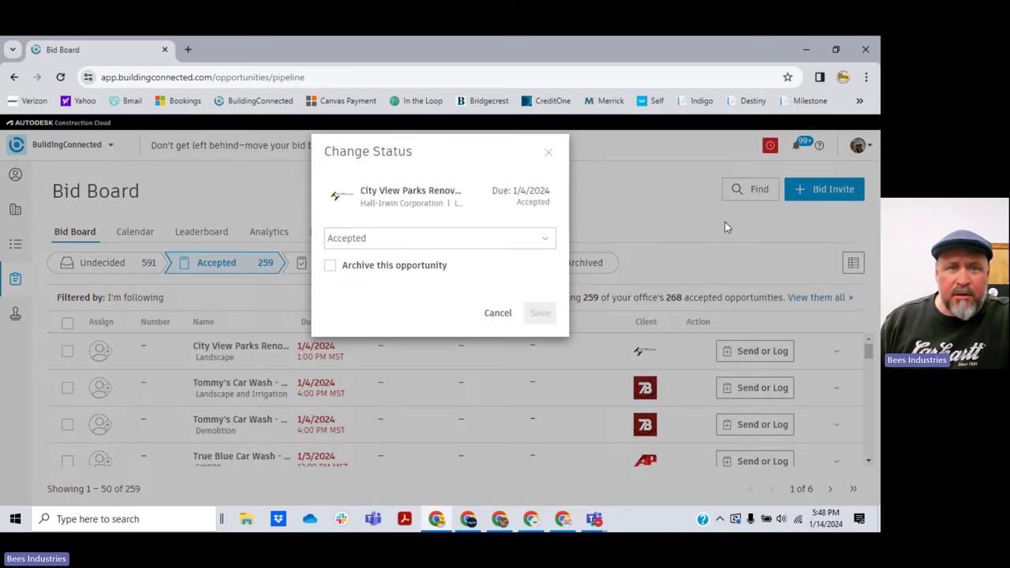
left_click(419, 239)
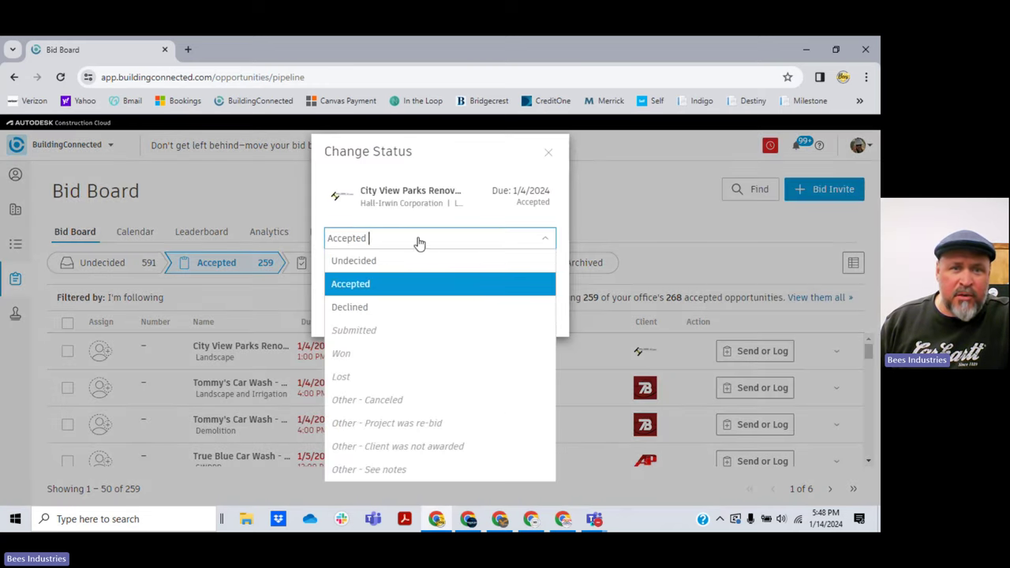
left_click(379, 261)
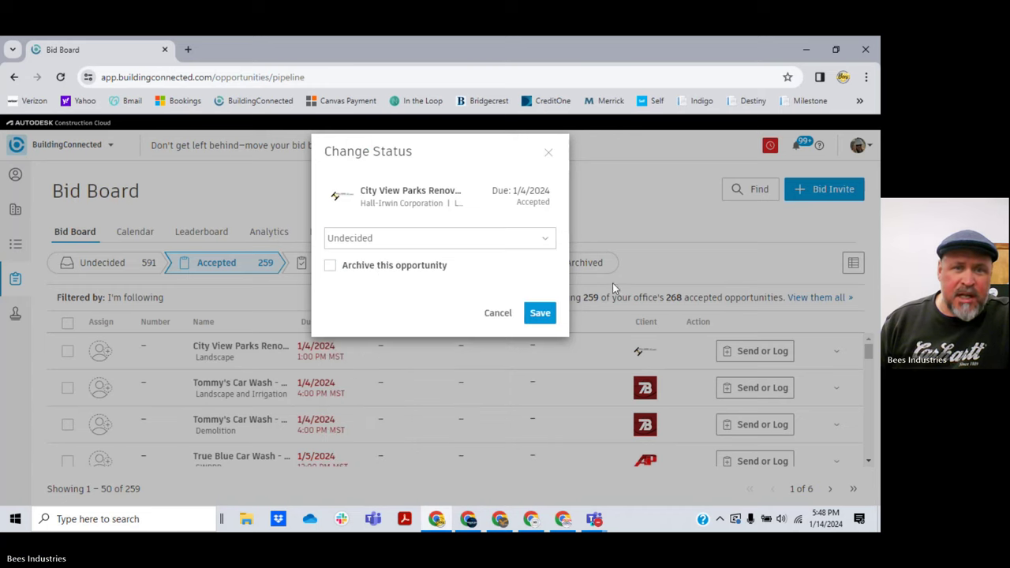
left_click(537, 309)
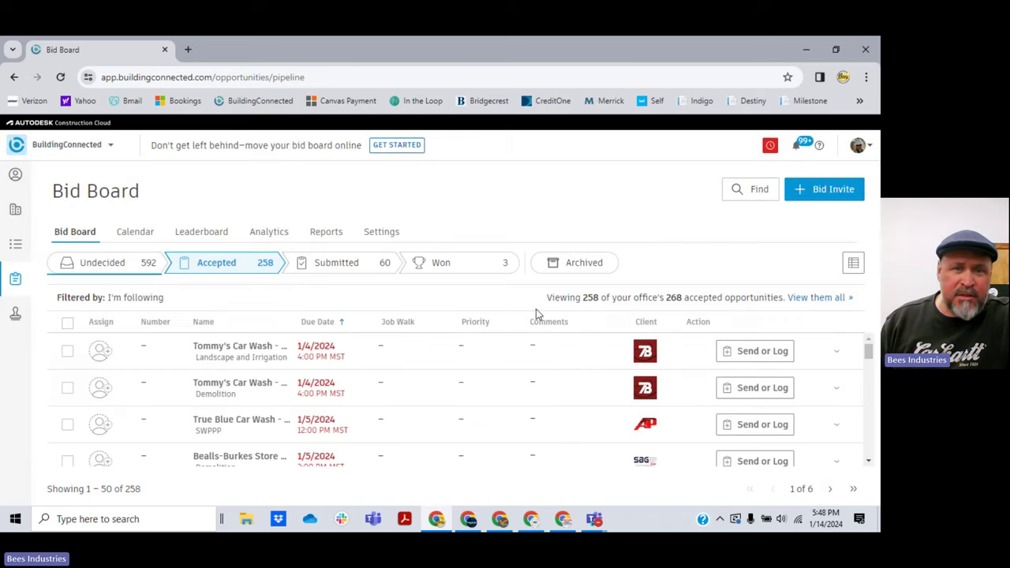
- Decline and archive the Tommy's Car Wash Landscape and Irrigation and Demolition bids
left_click(837, 352)
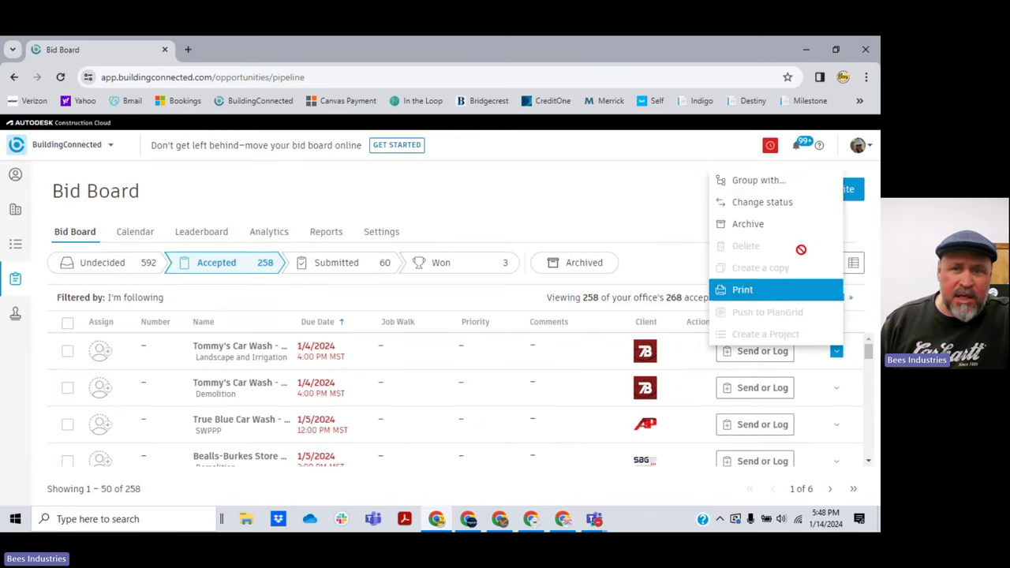
left_click(773, 204)
left_click(397, 244)
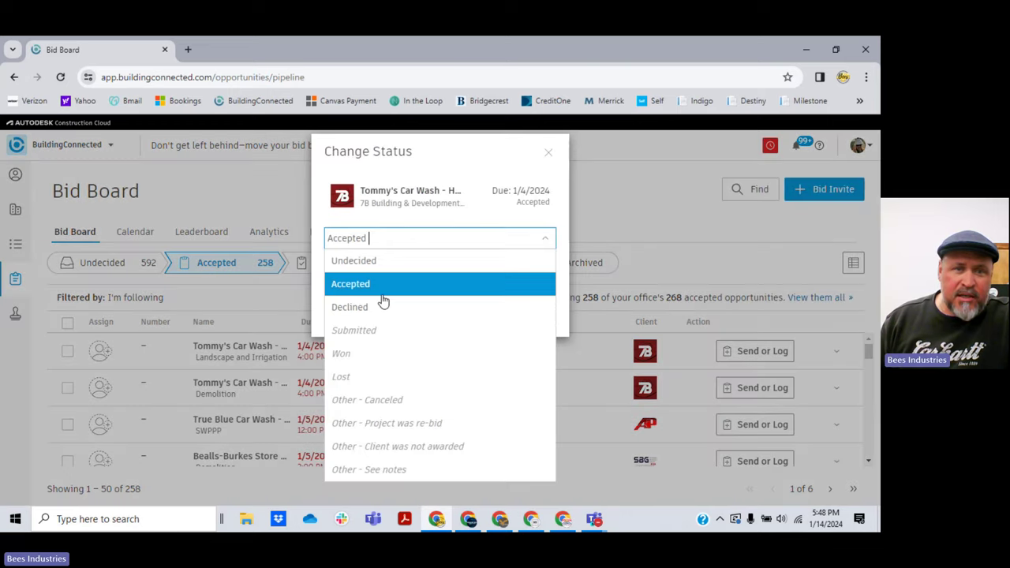
left_click(371, 309)
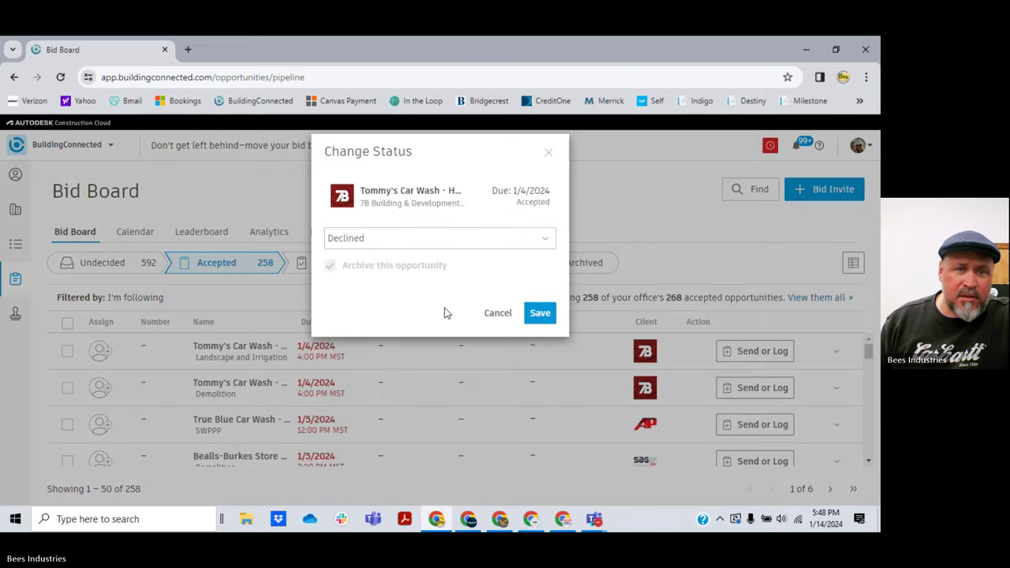
left_click(540, 313)
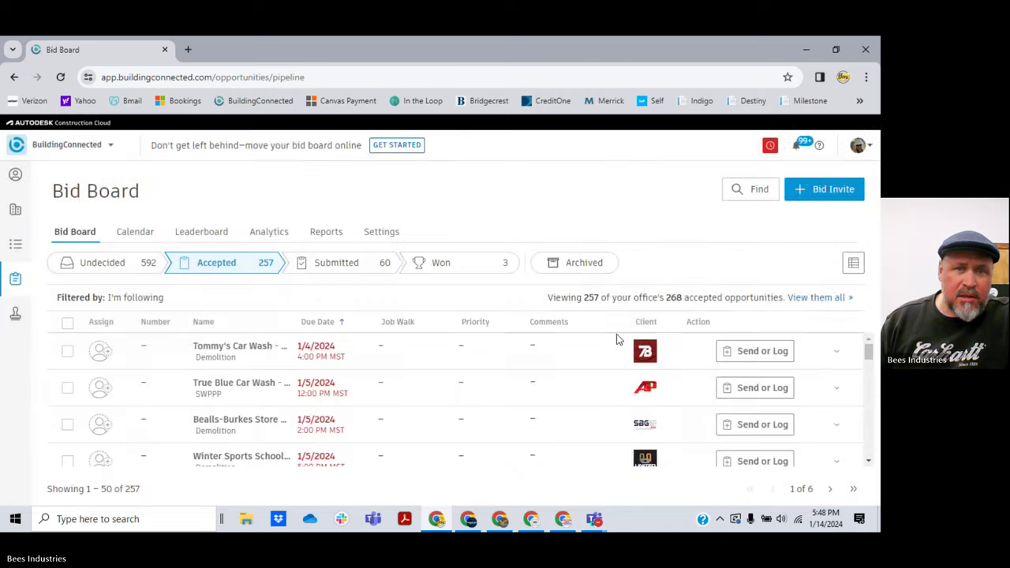
left_click(837, 352)
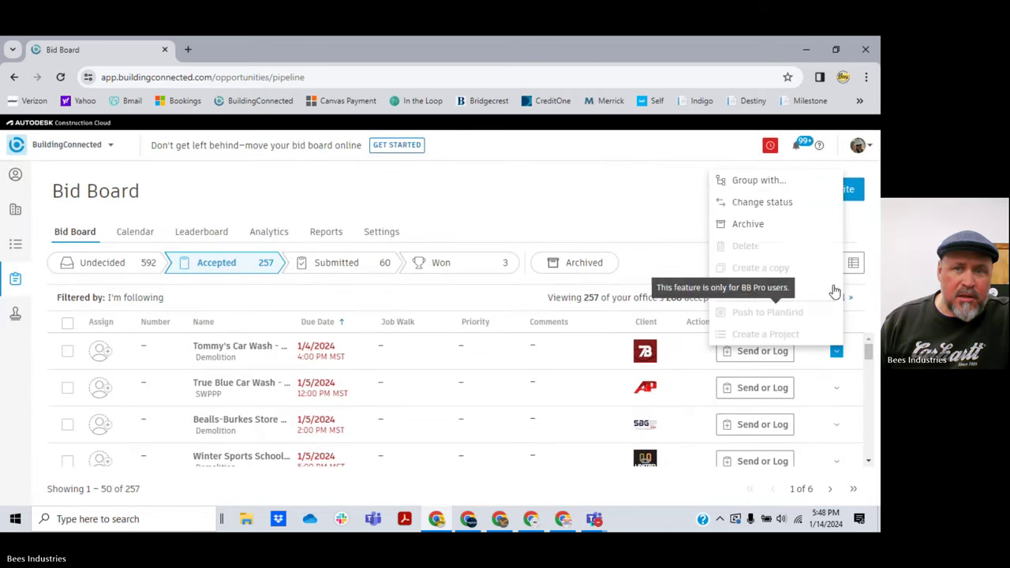
left_click(781, 203)
left_click(395, 246)
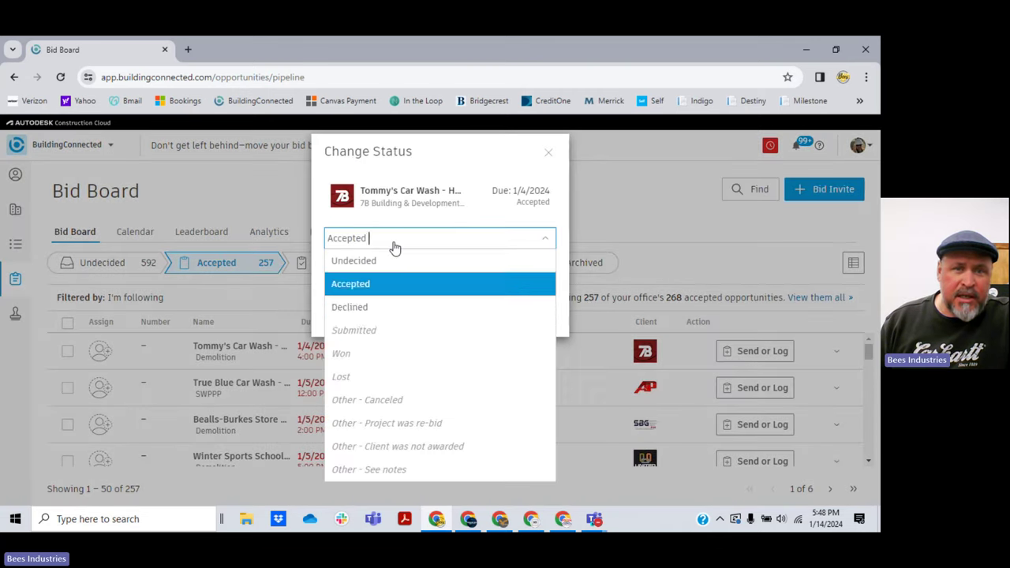
left_click(363, 307)
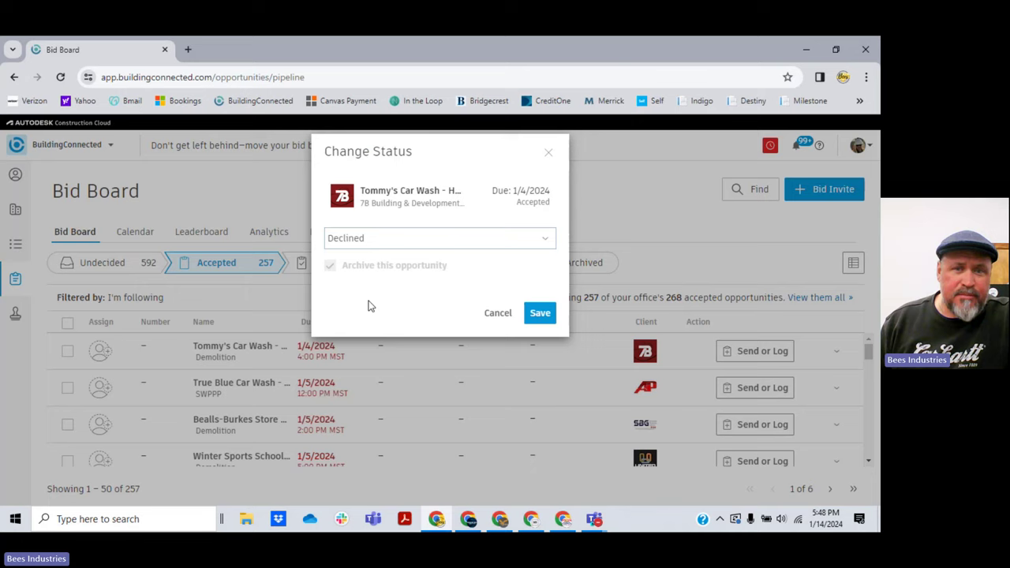
left_click(542, 313)
- Remove True Blue Car Wash from Accepted and decline the Bealls-Burkes and Winter Sports School bids
left_click(837, 353)
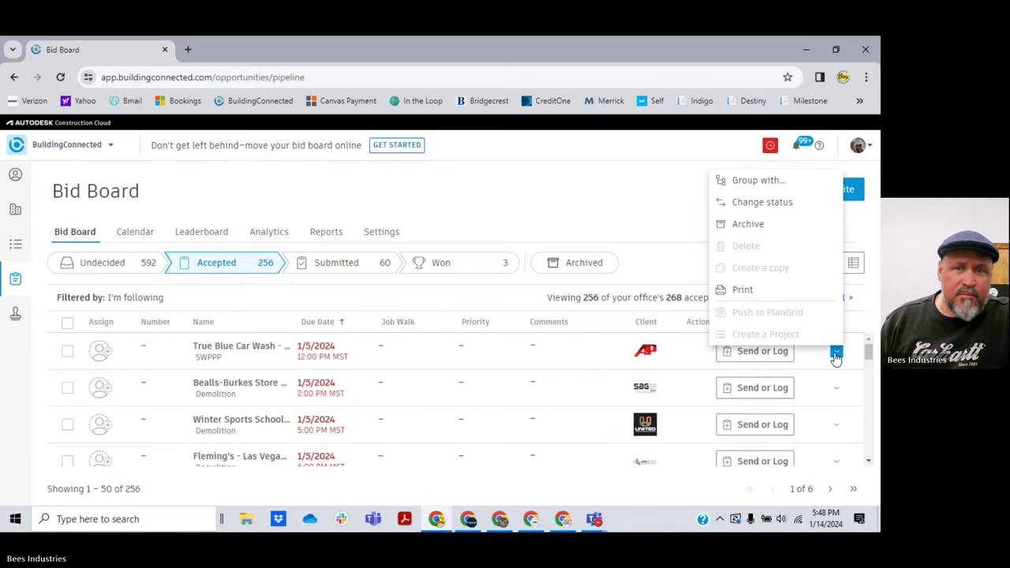
left_click(777, 226)
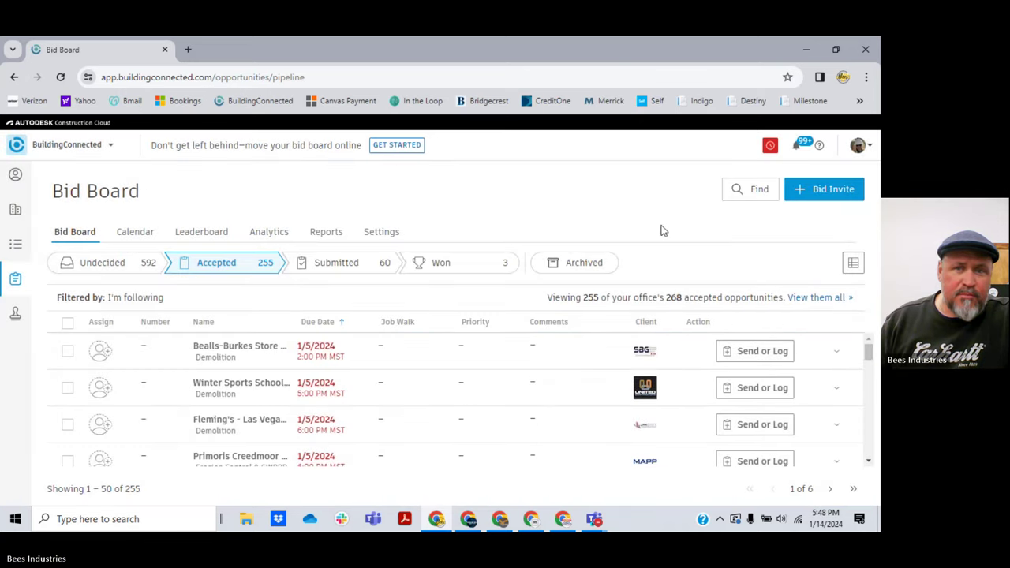
left_click(837, 351)
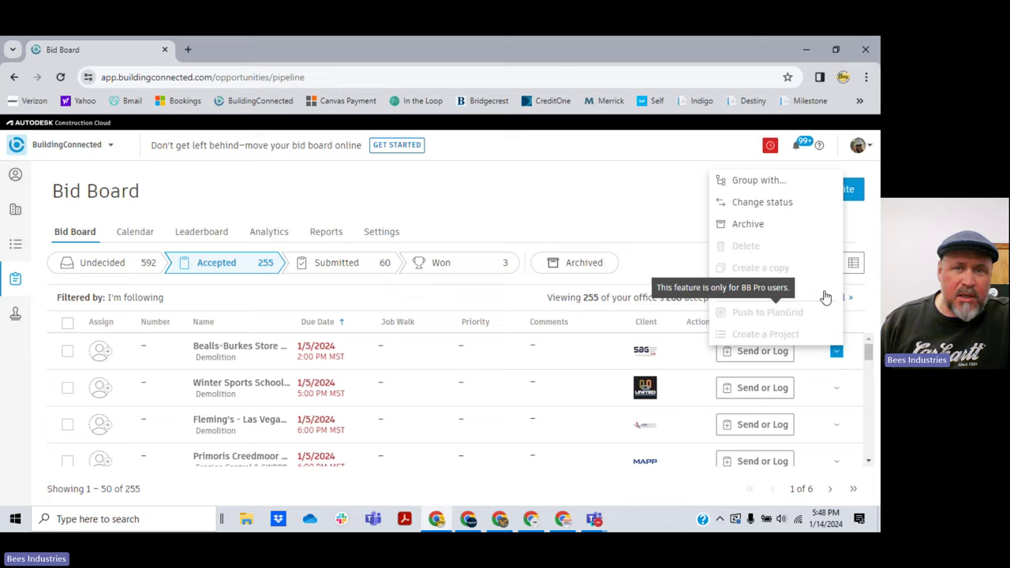
left_click(788, 210)
left_click(409, 233)
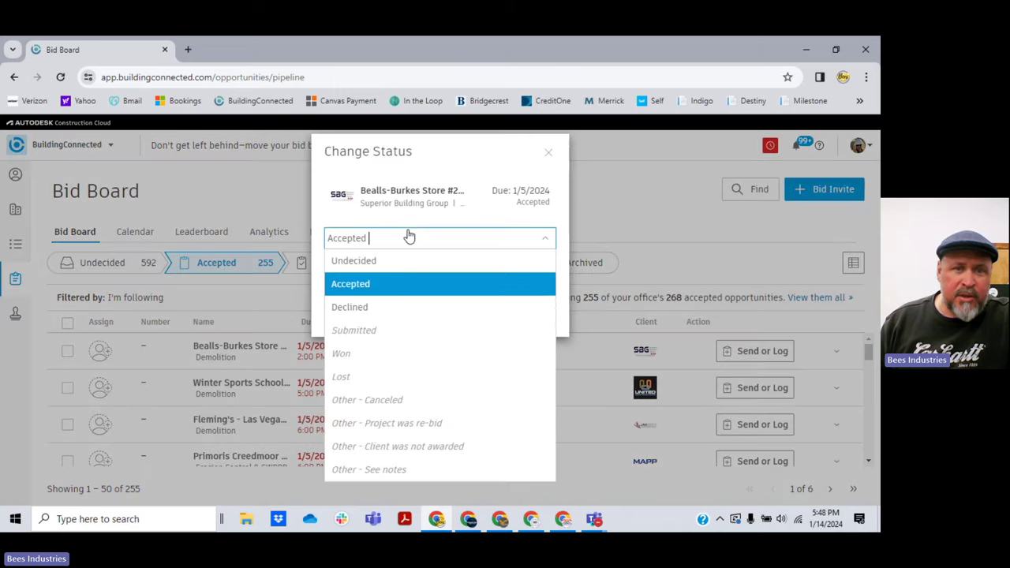
left_click(375, 310)
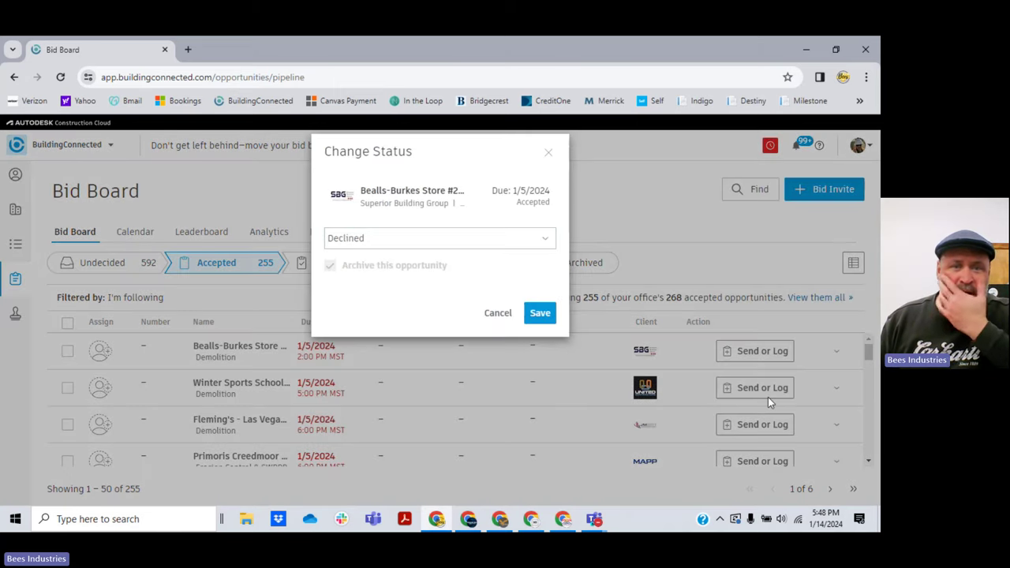
left_click(540, 313)
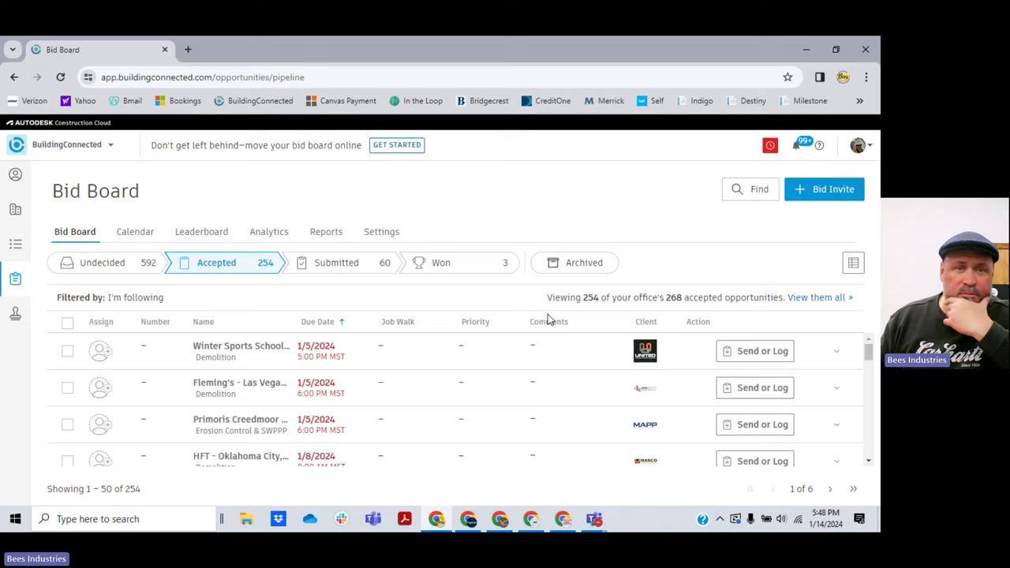
left_click(836, 350)
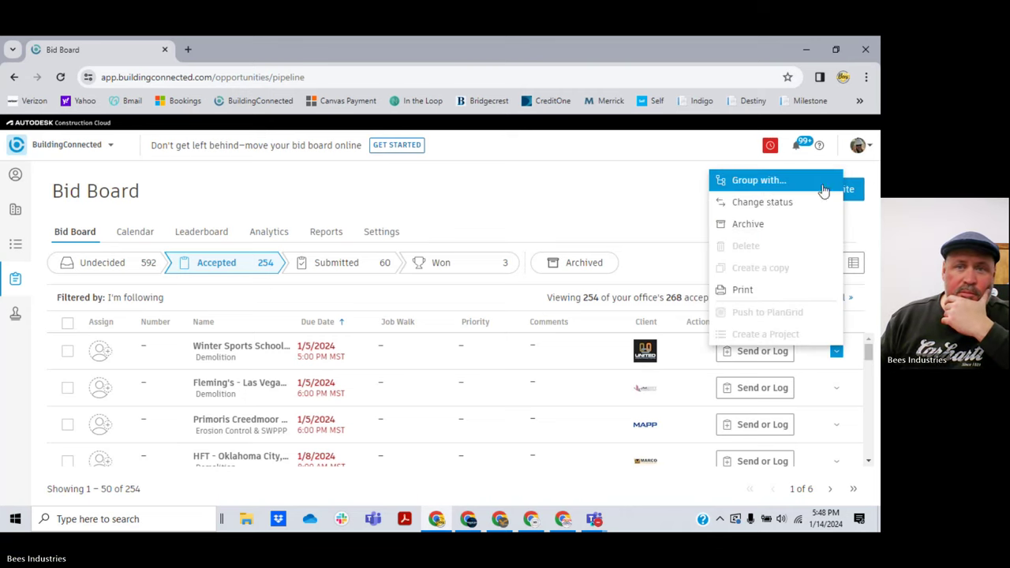
left_click(769, 203)
left_click(404, 241)
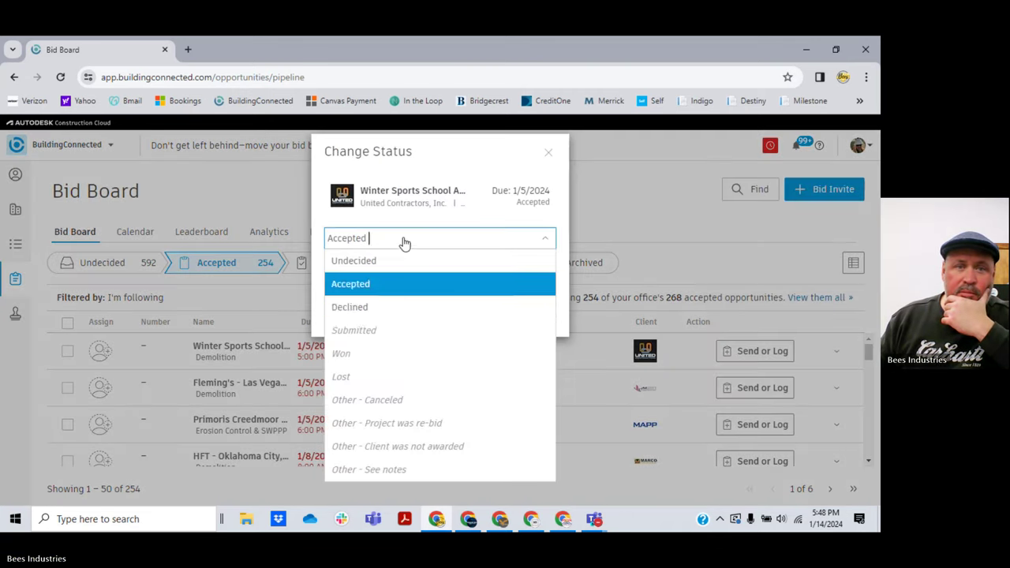
left_click(376, 309)
left_click(540, 313)
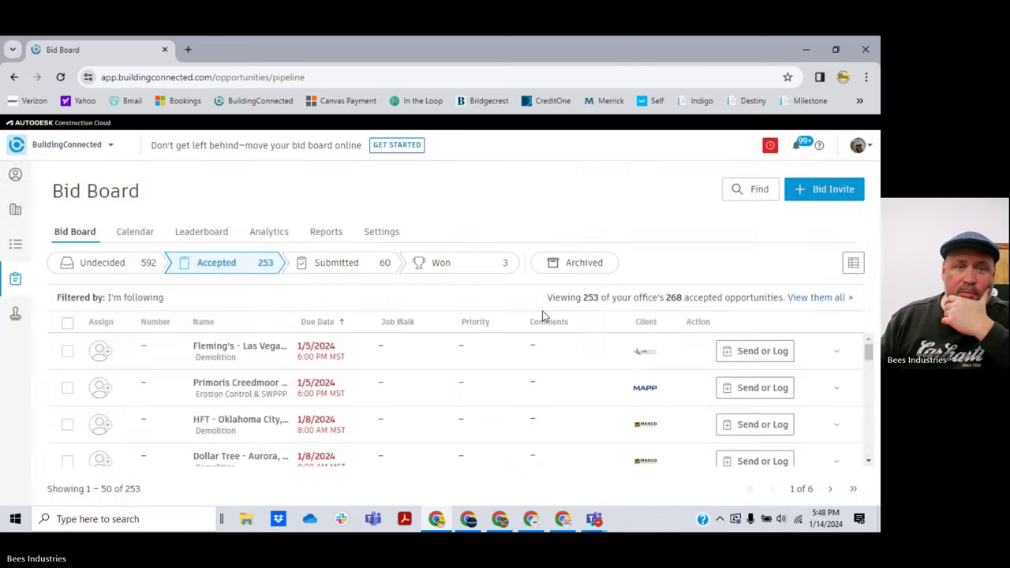
- Decline and archive the Fleming's Las Vegas Demolition and Primoris Creedmoor Erosion Control bids
left_click(836, 351)
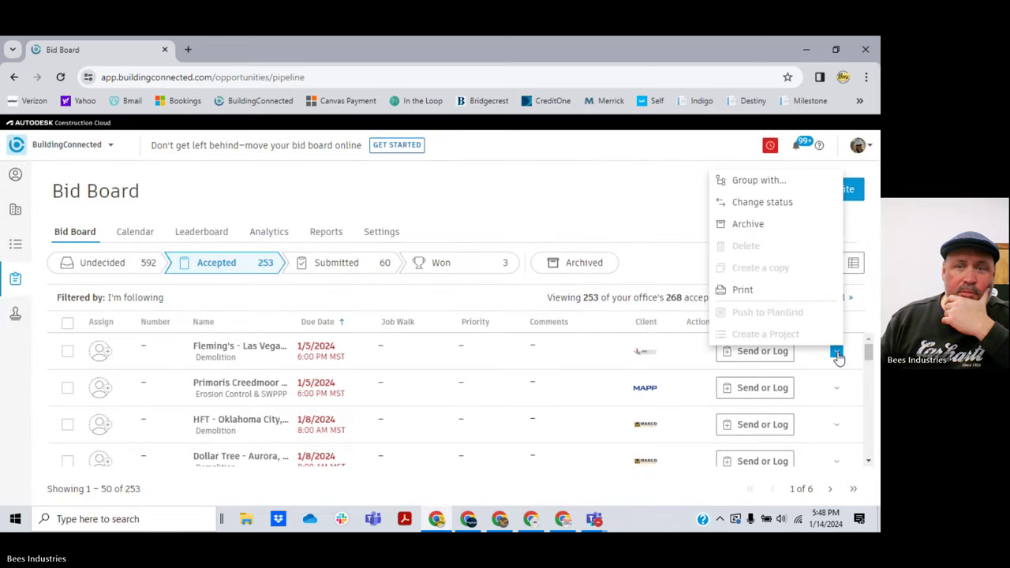
left_click(778, 202)
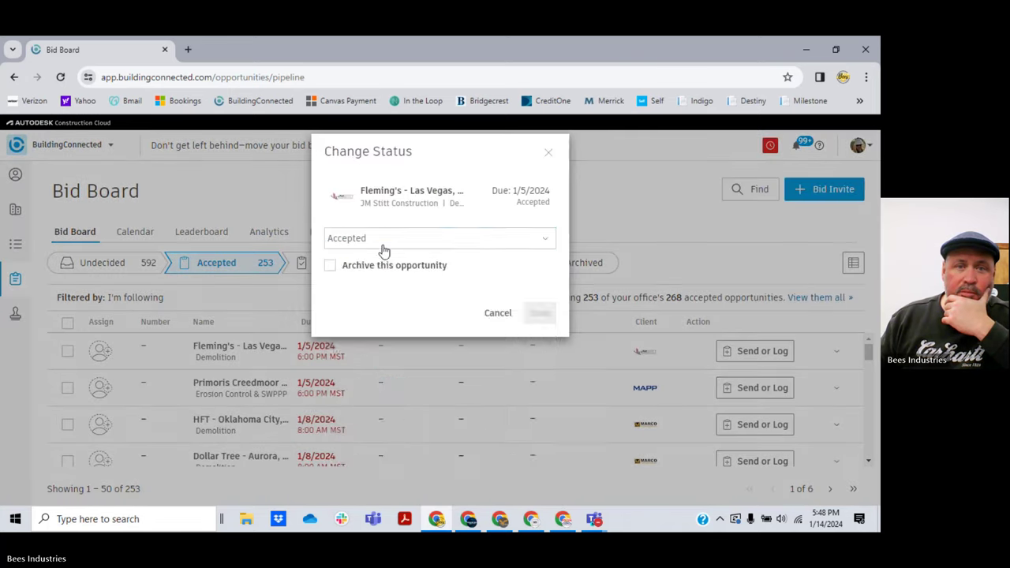
left_click(383, 237)
left_click(373, 308)
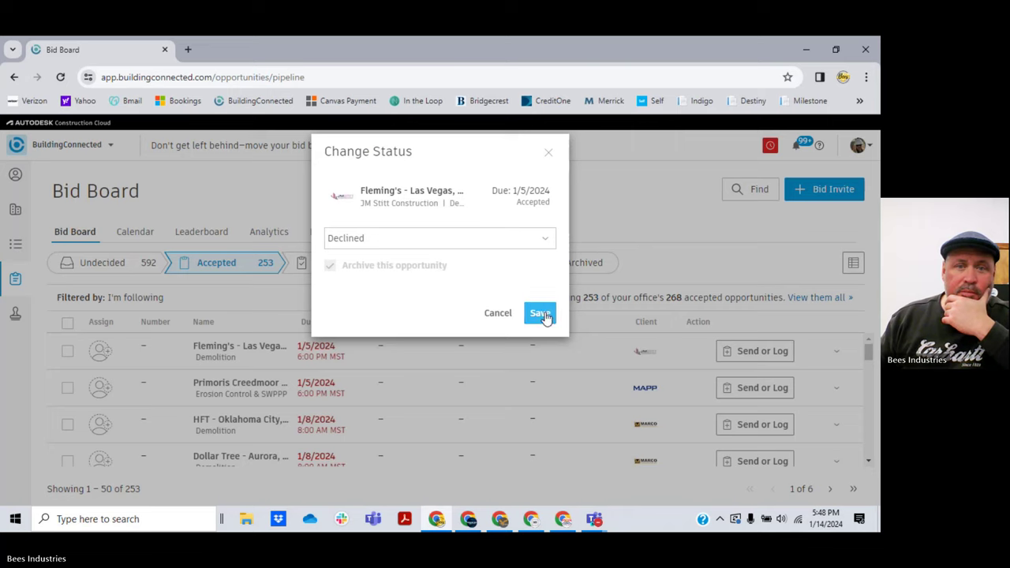
left_click(541, 315)
left_click(837, 352)
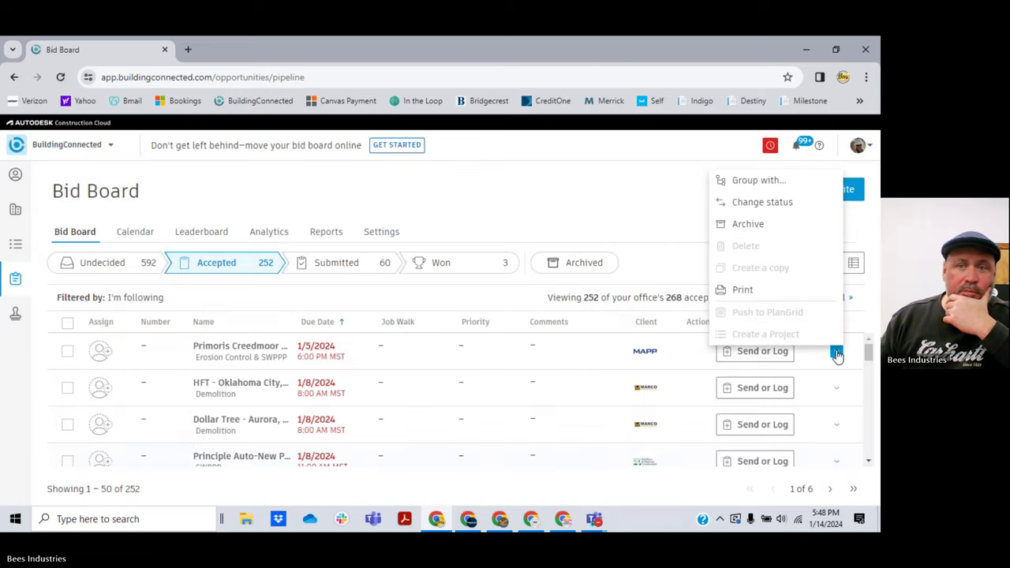
left_click(773, 203)
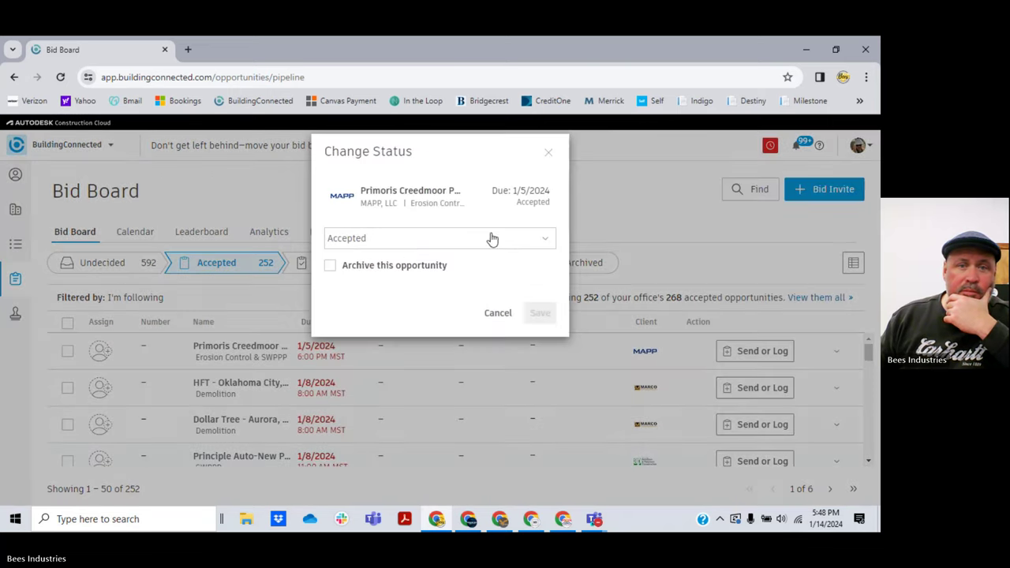
left_click(404, 241)
left_click(371, 309)
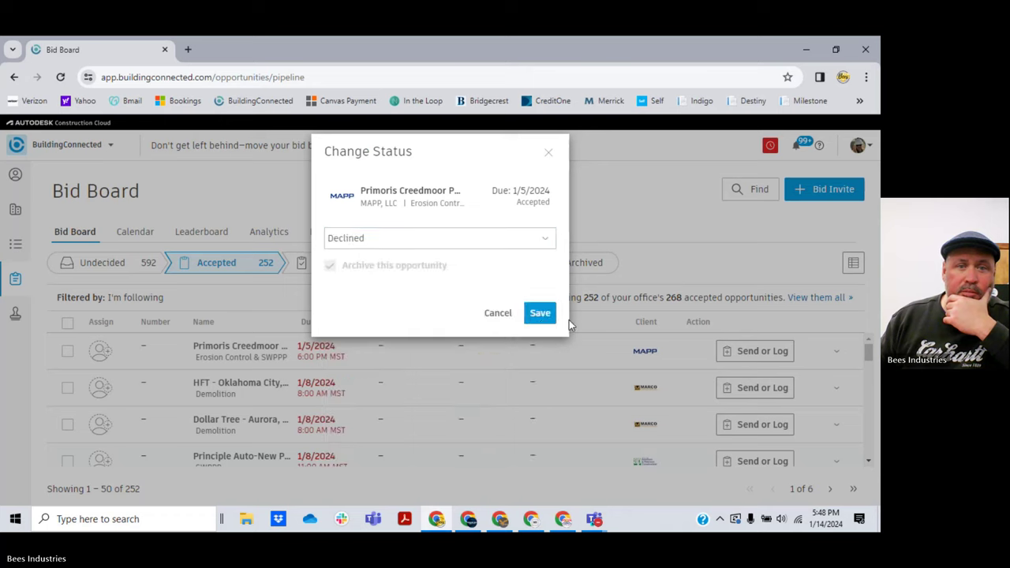
left_click(542, 315)
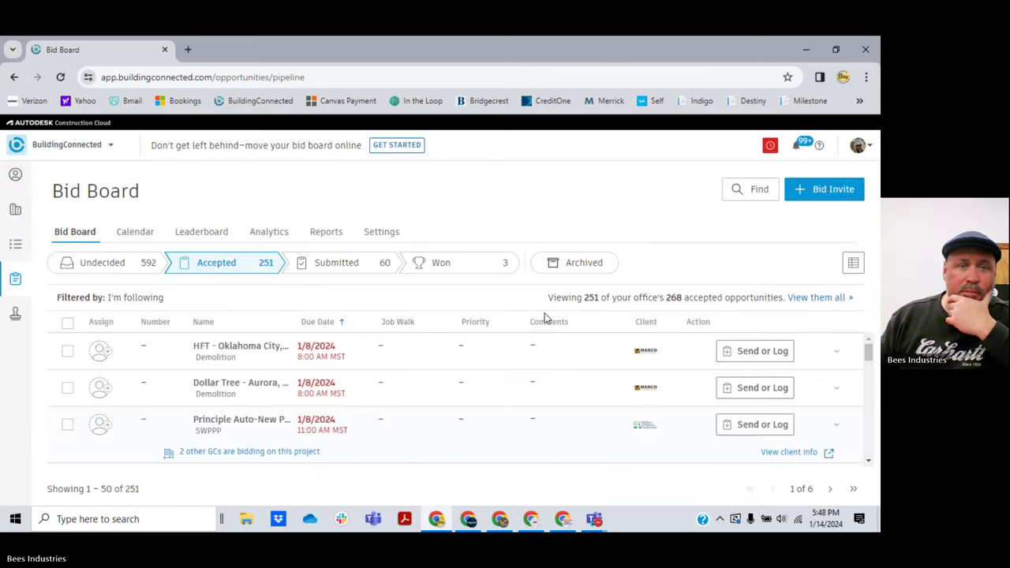
- Return to the Undecided opportunities list and scroll through it
left_click(100, 265)
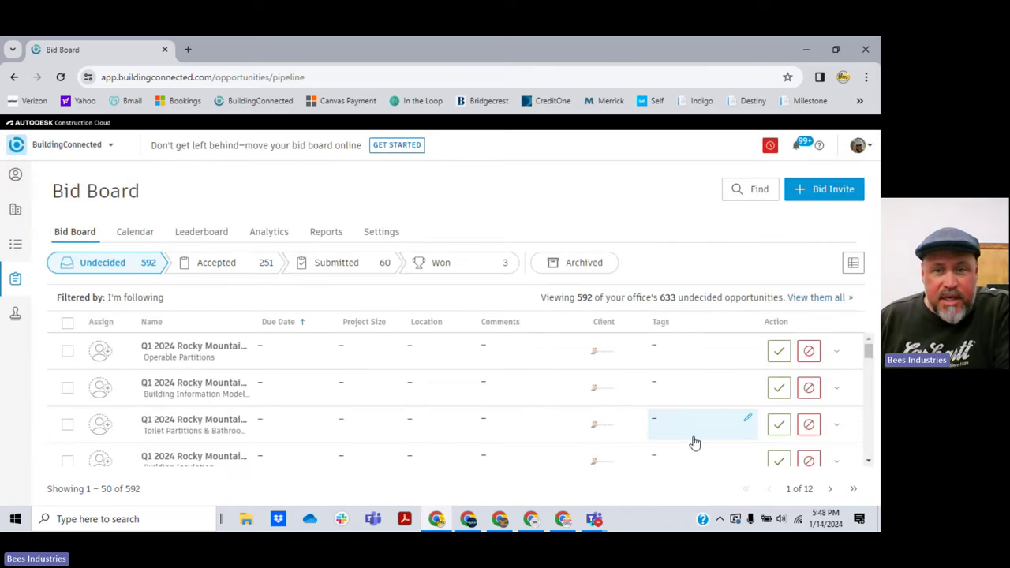
scroll(674, 421, "down", 5)
scroll(671, 433, "up", 5)
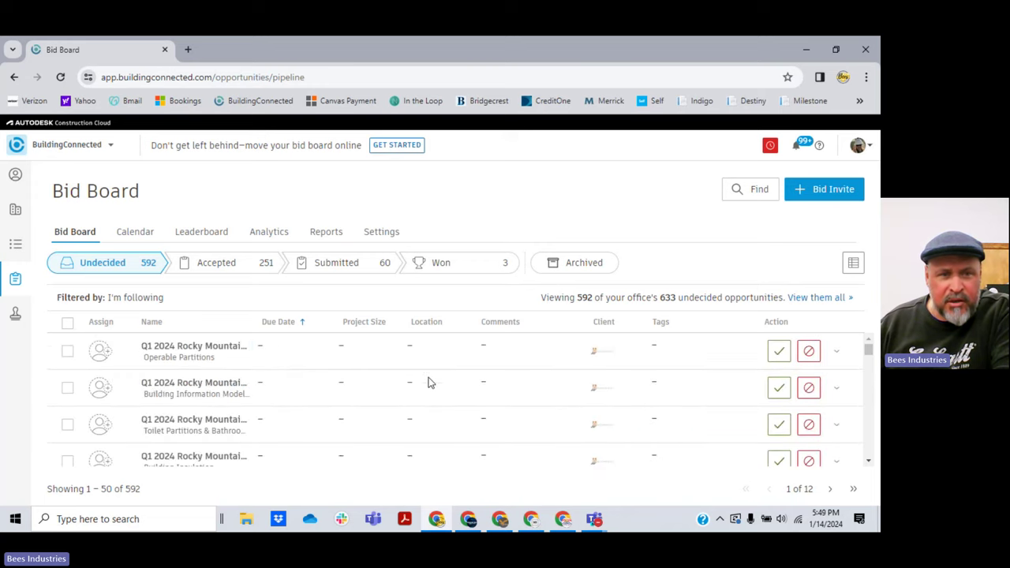
scroll(453, 387, "down", 3)
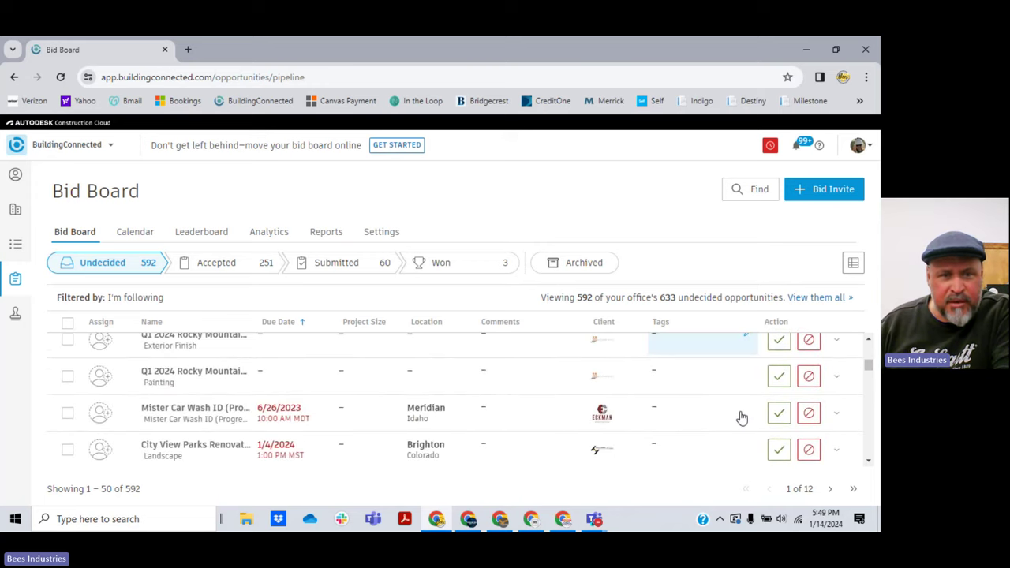
scroll(742, 418, "down", 2)
scroll(740, 412, "up", 2)
scroll(737, 420, "down", 1)
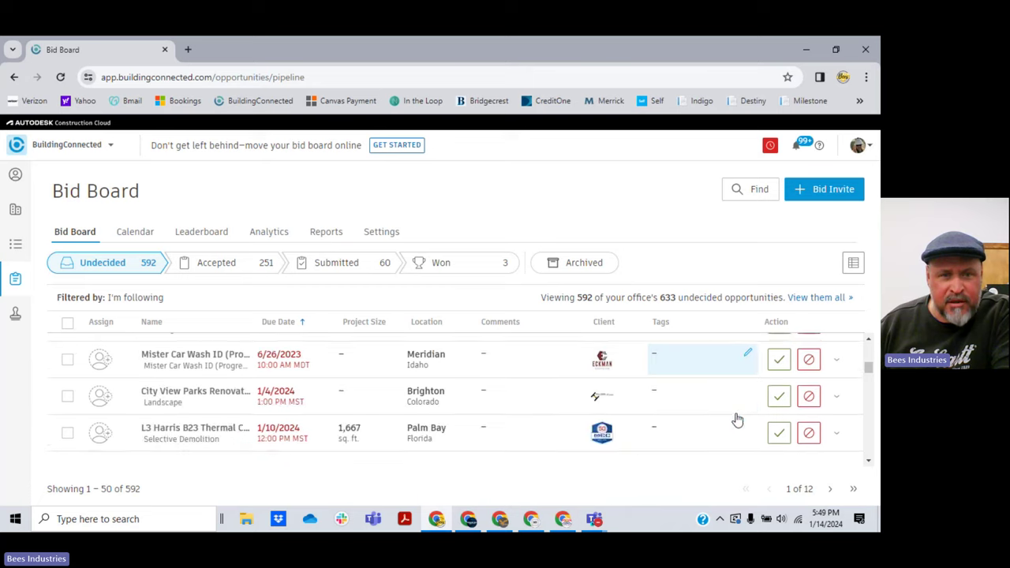
- Decline outdated City View Parks, L3 Harris, Capitol Reef, Wolf Creek Run and Whetstone bids
left_click(809, 397)
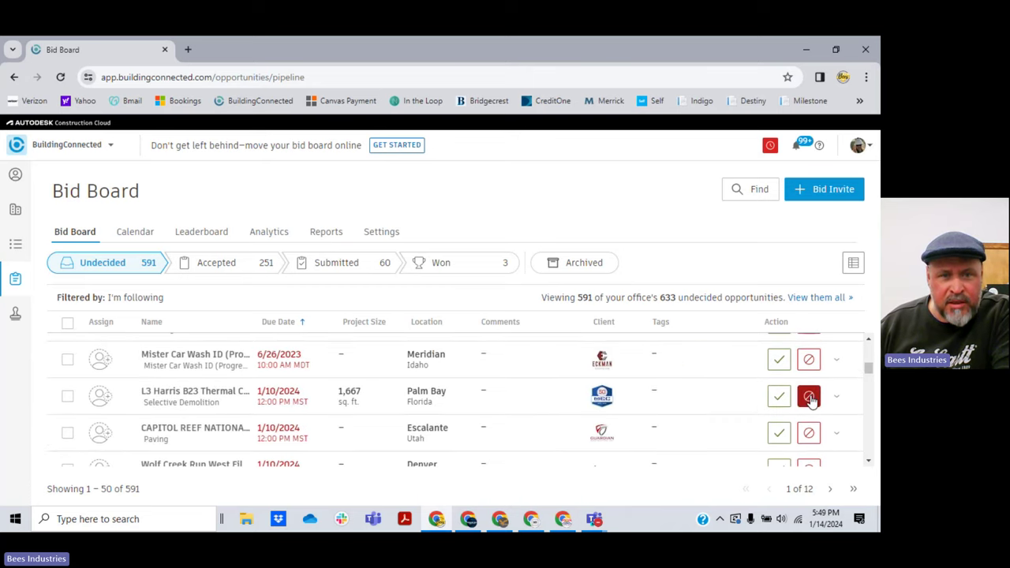
left_click(809, 397)
left_click(809, 397)
left_click(809, 397)
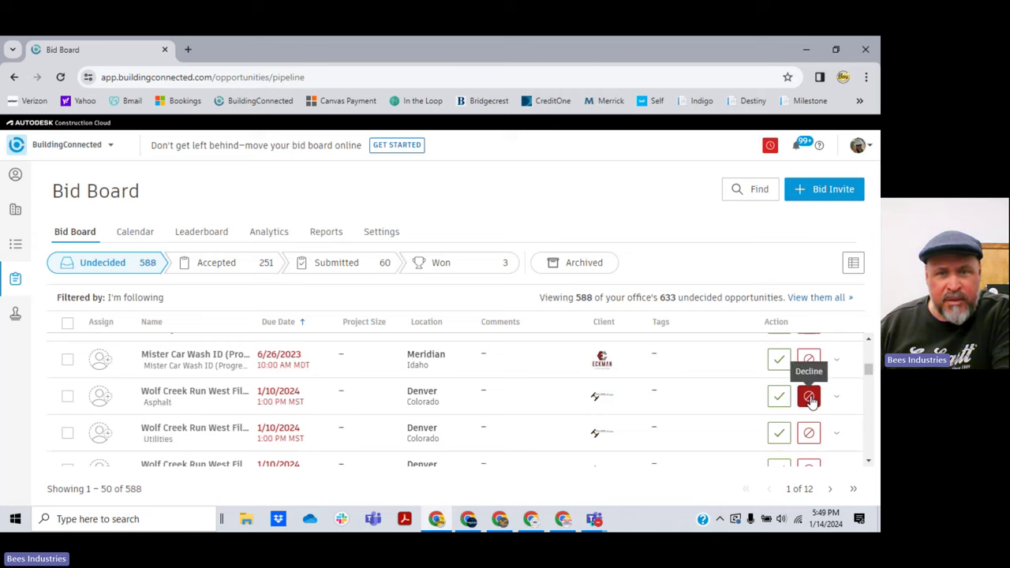
left_click(809, 397)
left_click(809, 397)
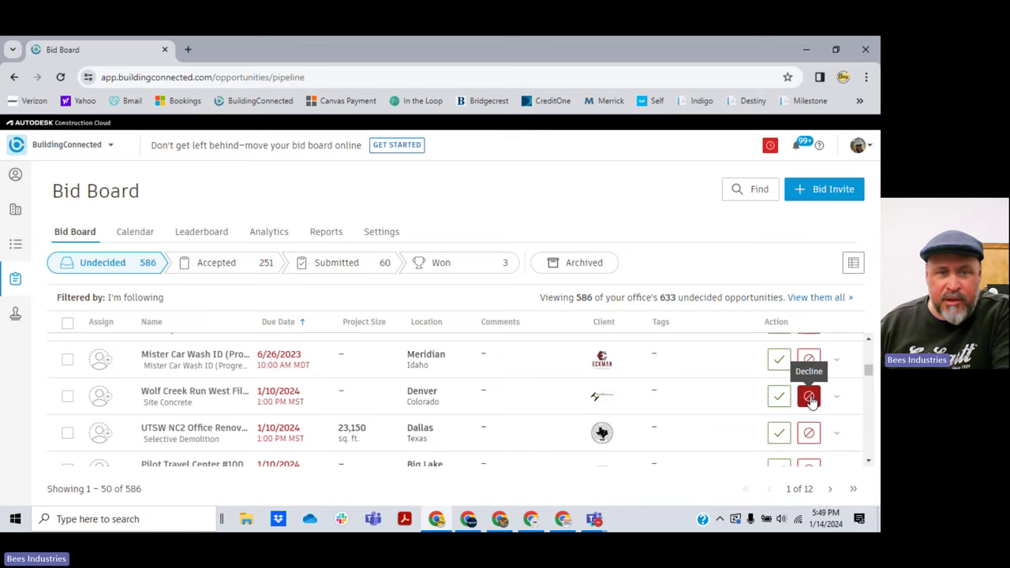
left_click(809, 397)
left_click(809, 397)
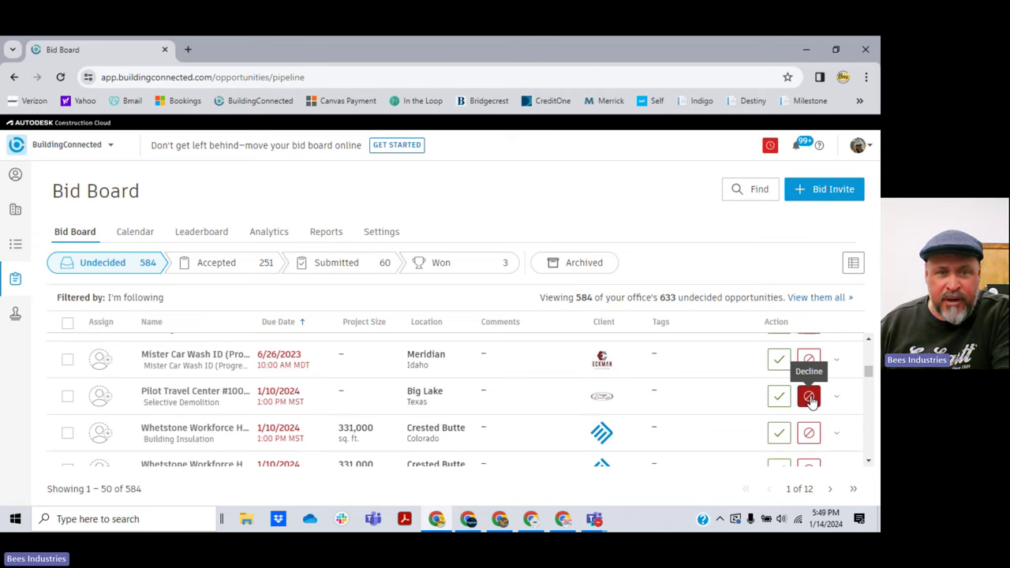
left_click(809, 397)
left_click(809, 397)
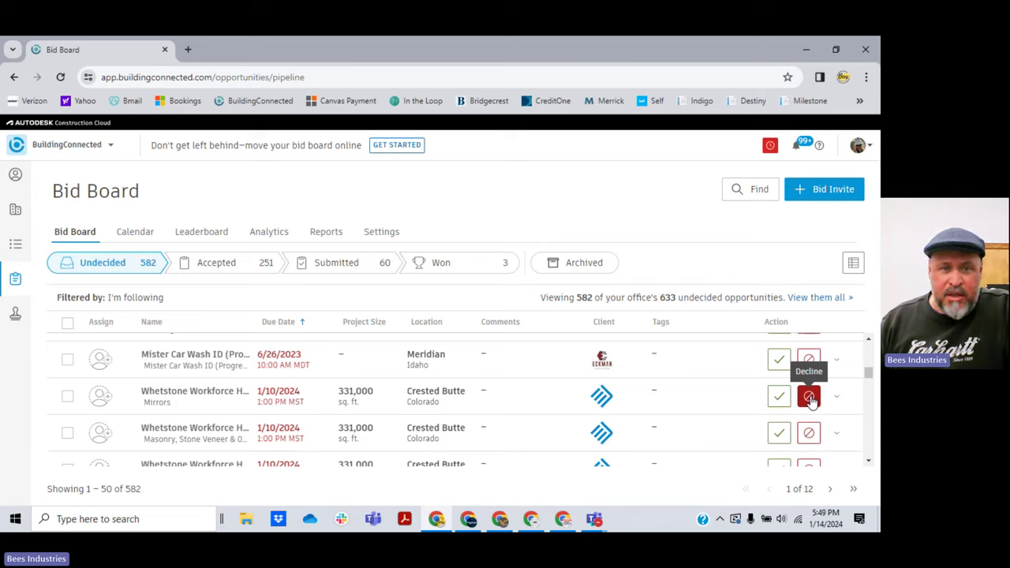
left_click(809, 397)
left_click(809, 397)
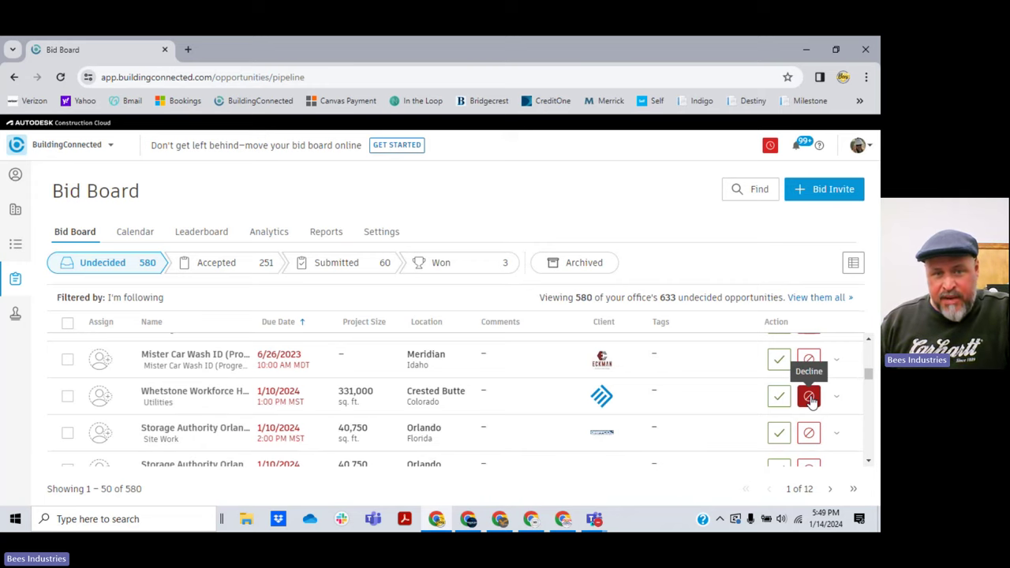
left_click(809, 397)
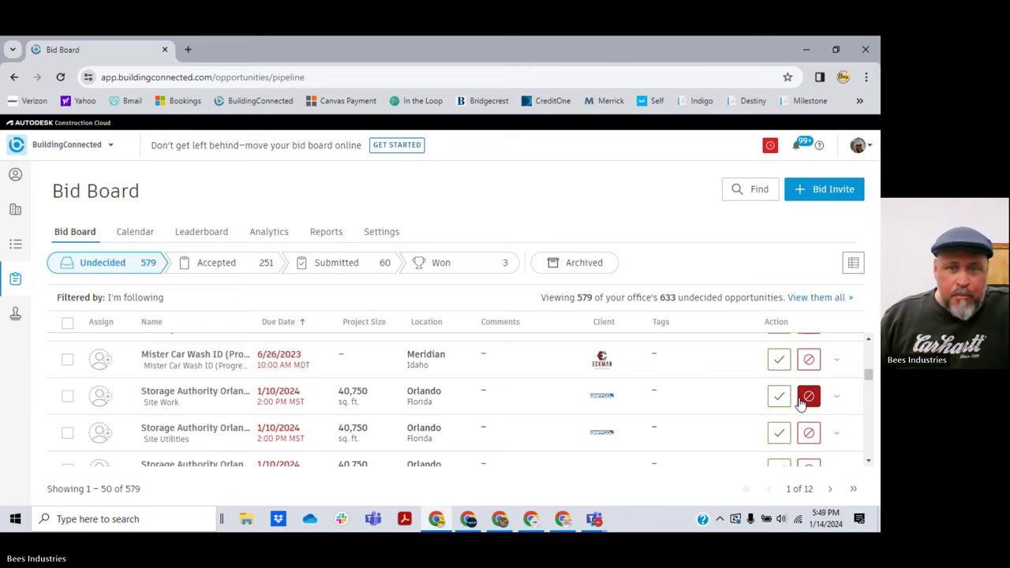
- Decline outdated Orlando, San Antonio, Hi-Line Addition, Tampa self storage and SRMC LAB bids
left_click(809, 397)
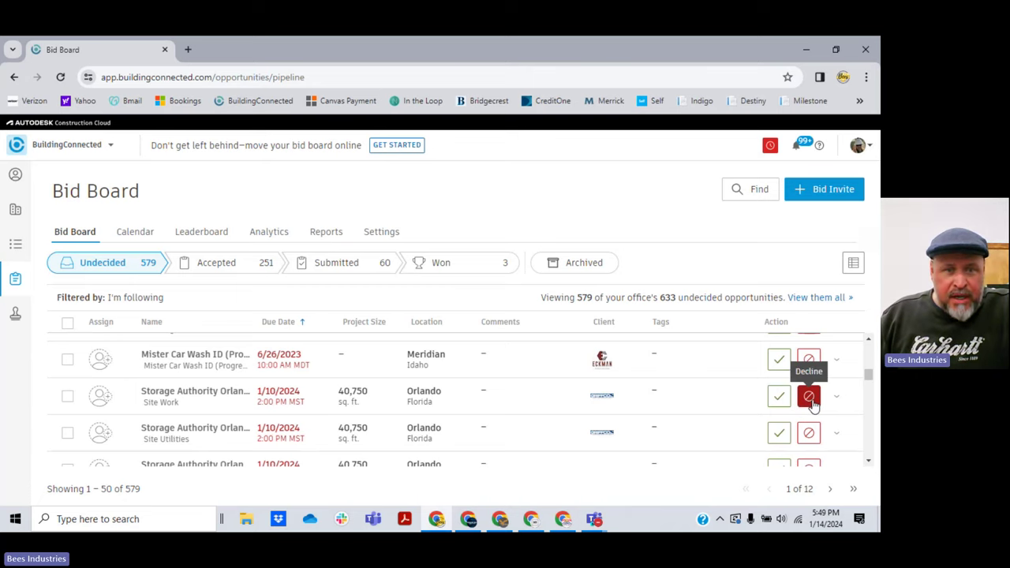
left_click(809, 397)
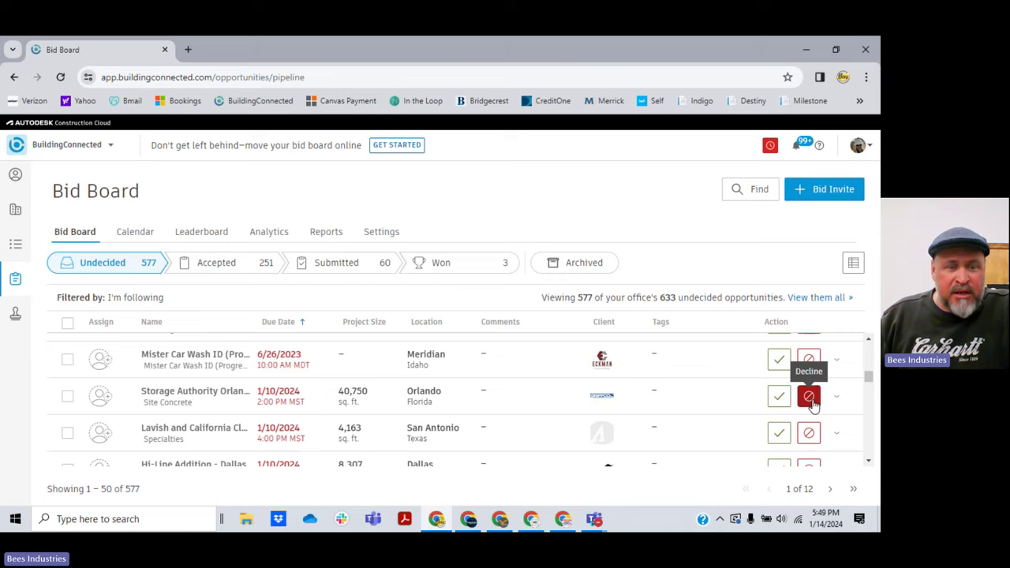
left_click(809, 397)
left_click(810, 397)
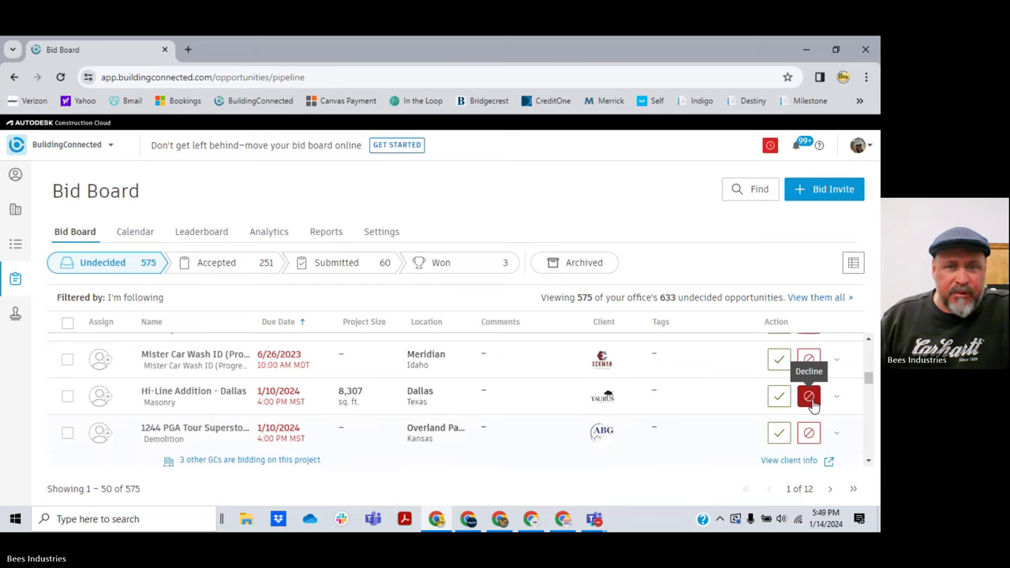
left_click(809, 397)
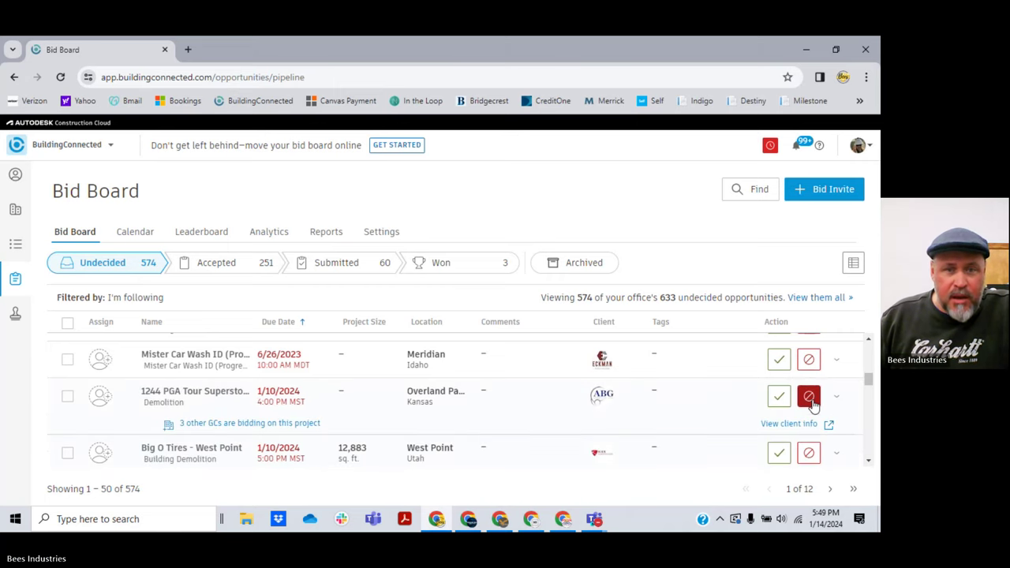
left_click(809, 397)
left_click(809, 397)
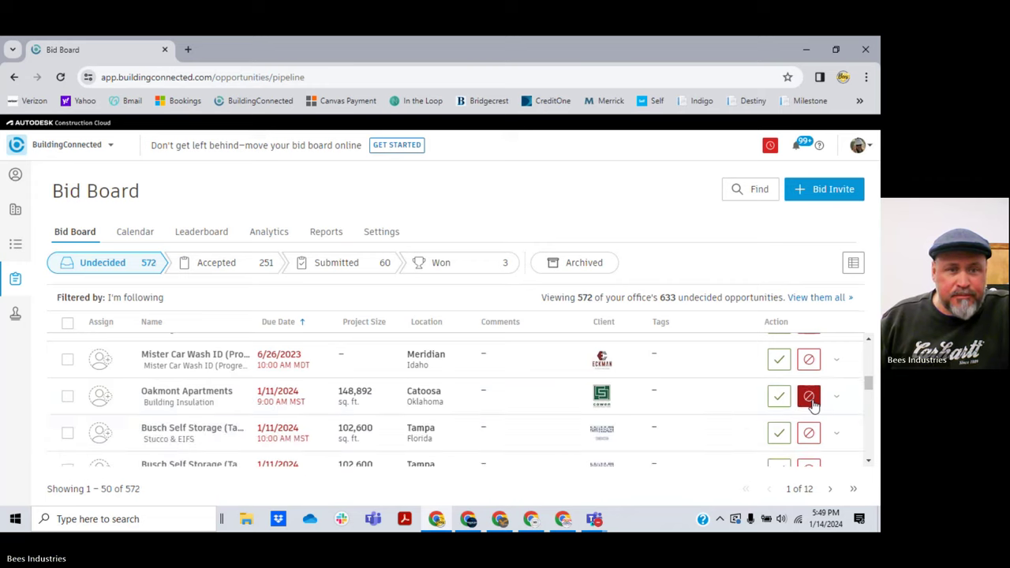
left_click(809, 397)
left_click(809, 397)
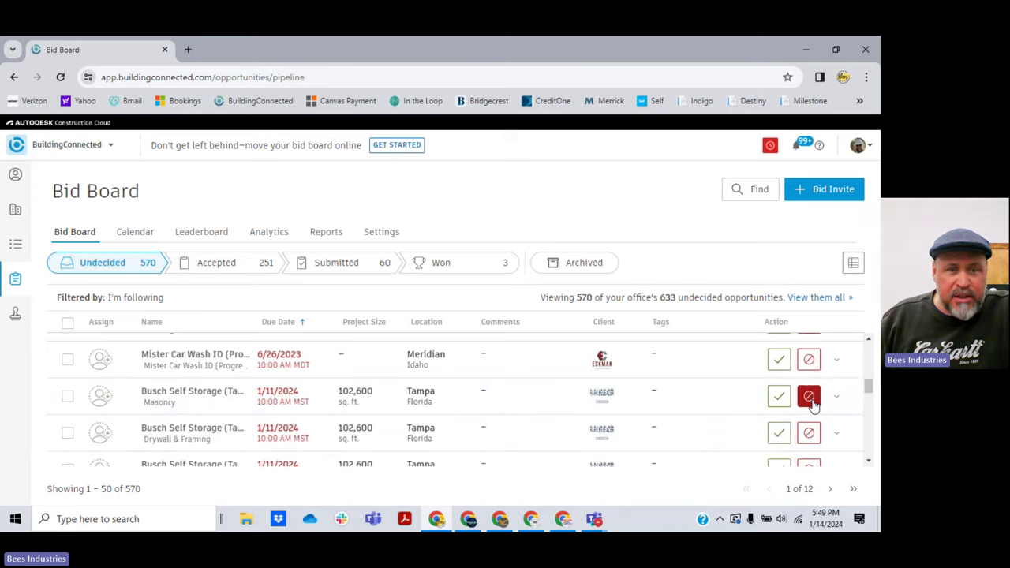
left_click(809, 397)
left_click(809, 397)
left_click(809, 398)
left_click(809, 397)
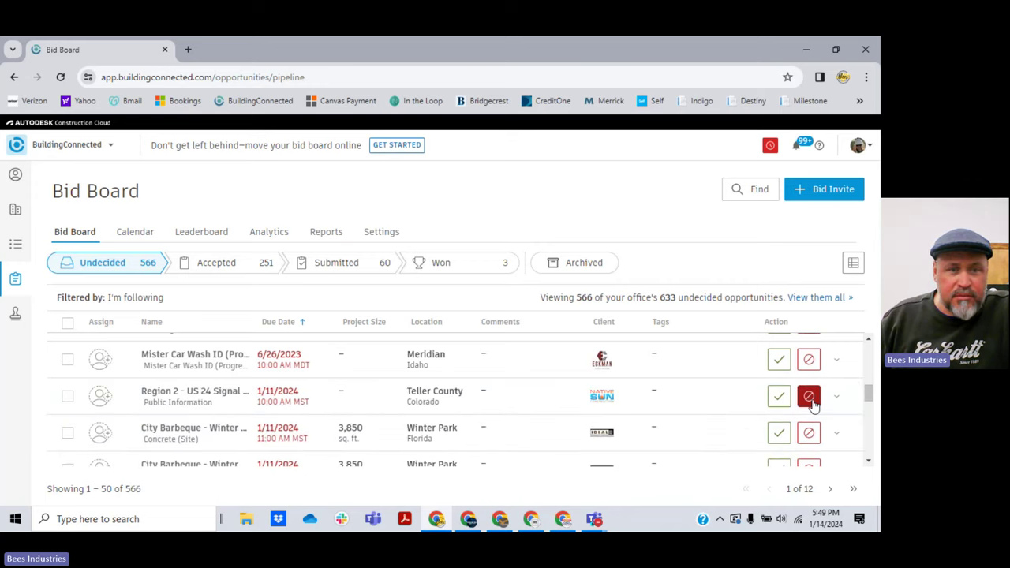
left_click(809, 397)
left_click(809, 397)
left_click(809, 397)
left_click(809, 397)
left_click(811, 400)
left_click(811, 400)
left_click(811, 400)
left_click(810, 400)
left_click(810, 400)
left_click(811, 400)
left_click(811, 400)
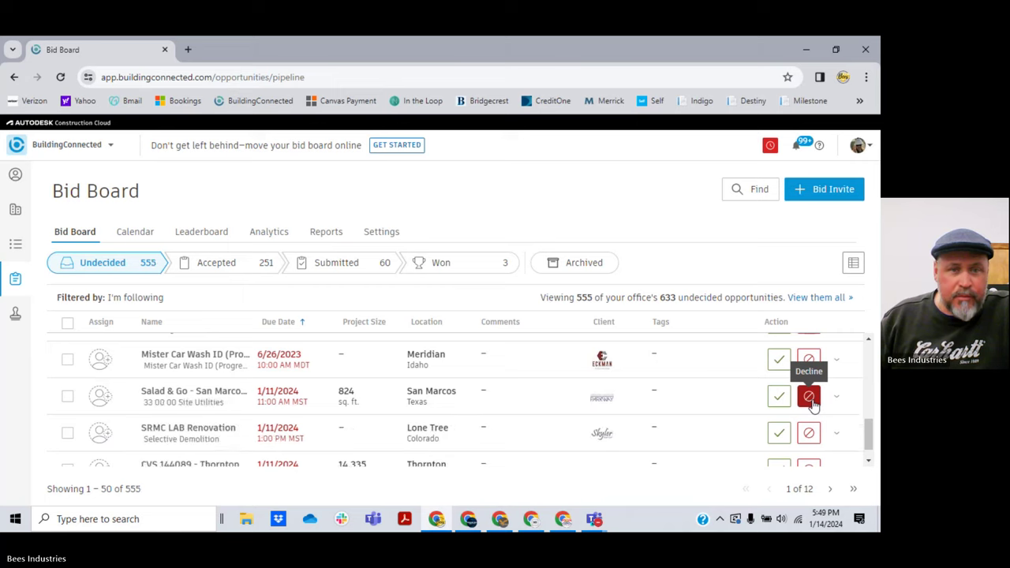
left_click(811, 401)
left_click(815, 413)
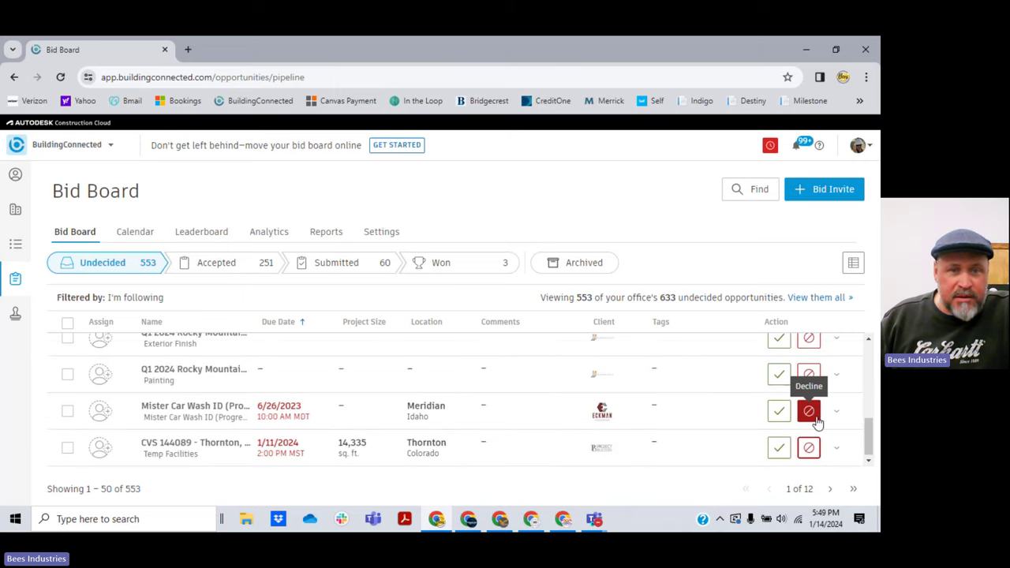
- Decline the Thornton temp facilities bid and switch back to the 251 Accepted bids
left_click(809, 448)
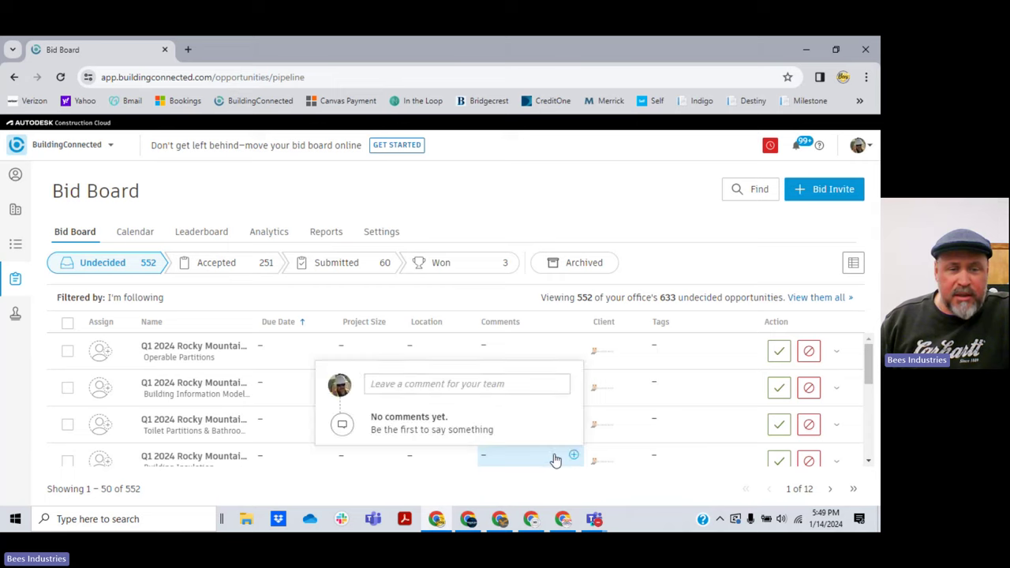
left_click(226, 270)
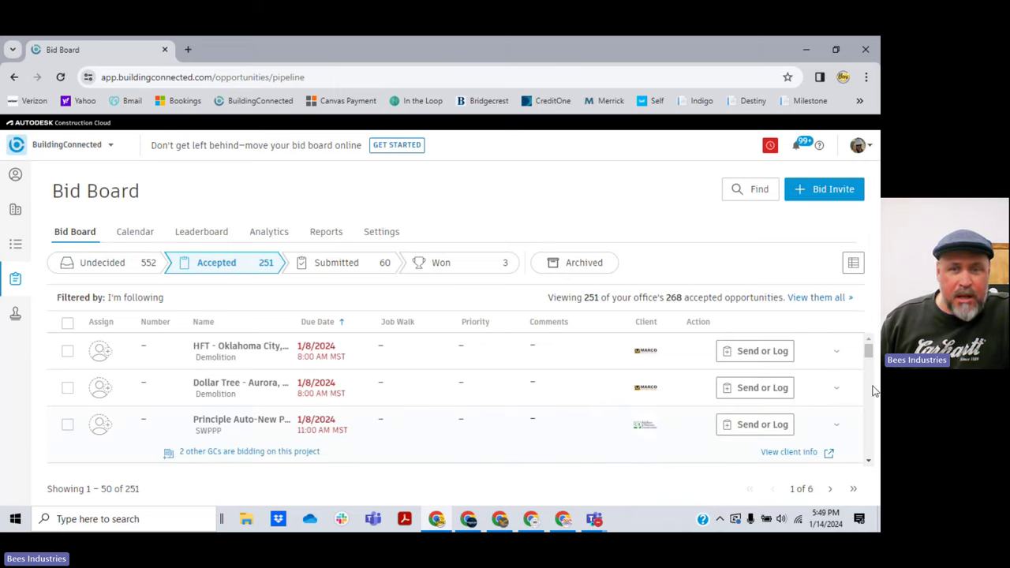
left_click(838, 353)
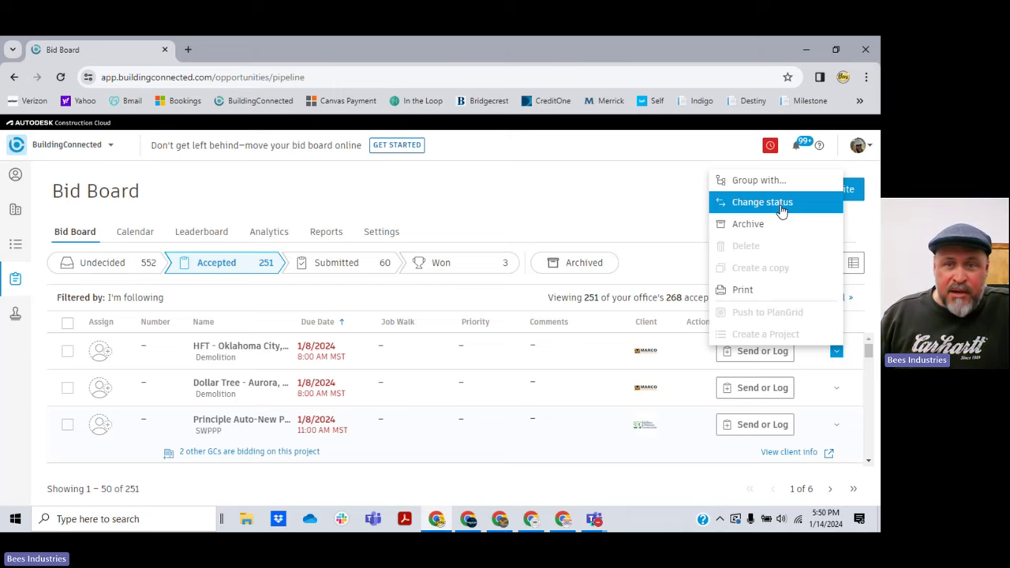
- Decline and archive the Oklahoma City and Dollar Tree accepted bids
left_click(781, 204)
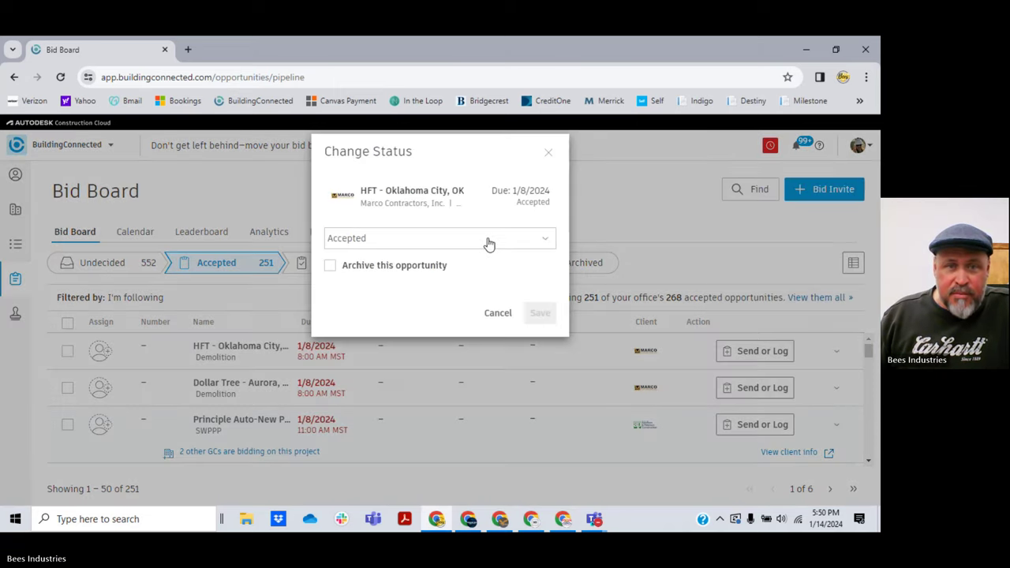
left_click(488, 242)
left_click(368, 313)
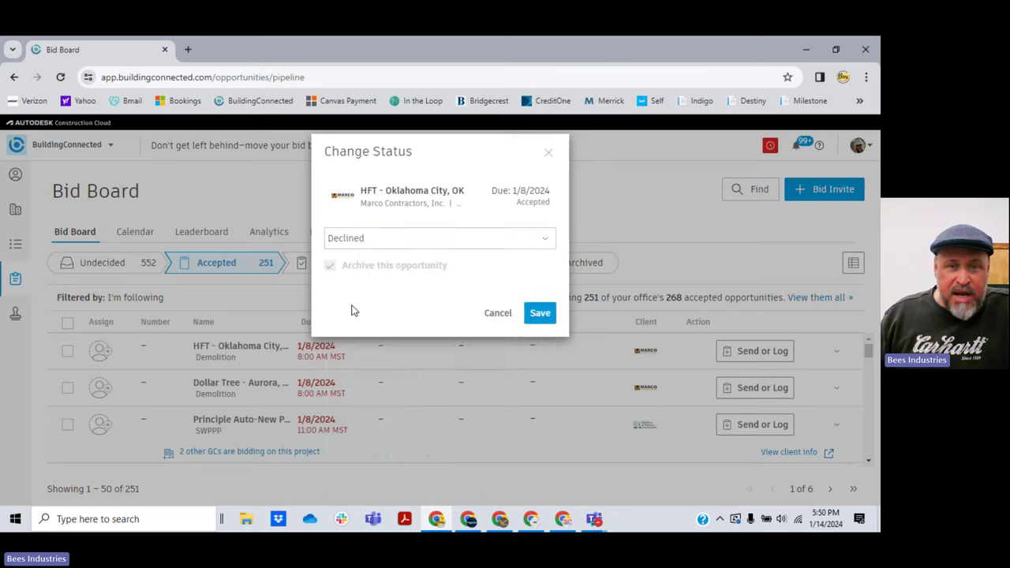
left_click(541, 314)
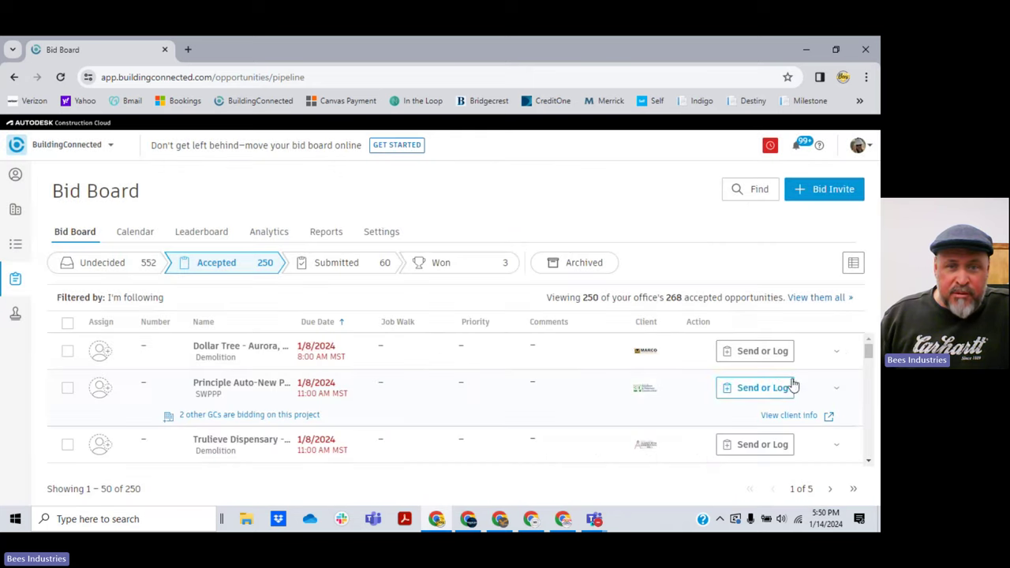
left_click(836, 352)
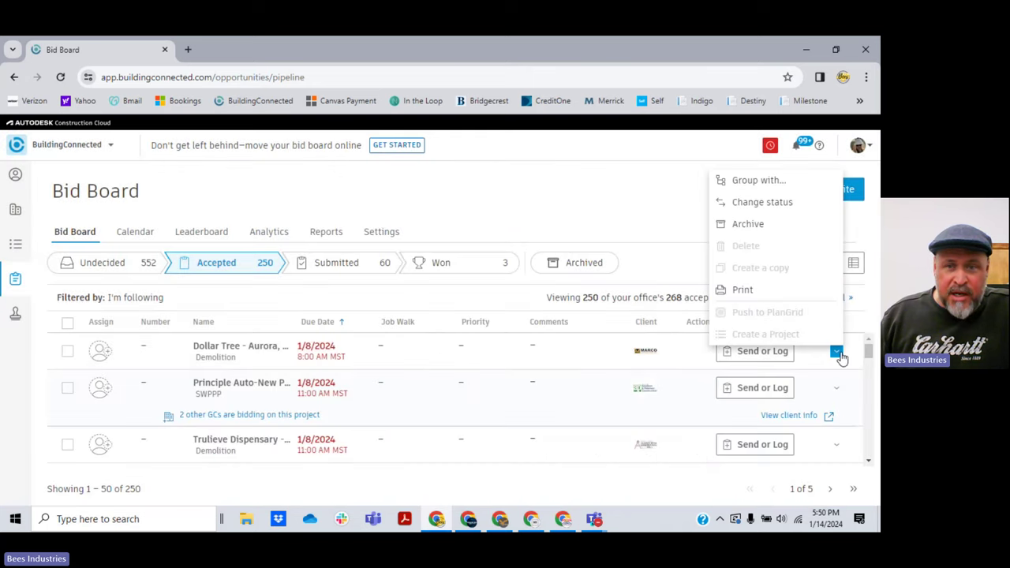
left_click(784, 204)
left_click(444, 241)
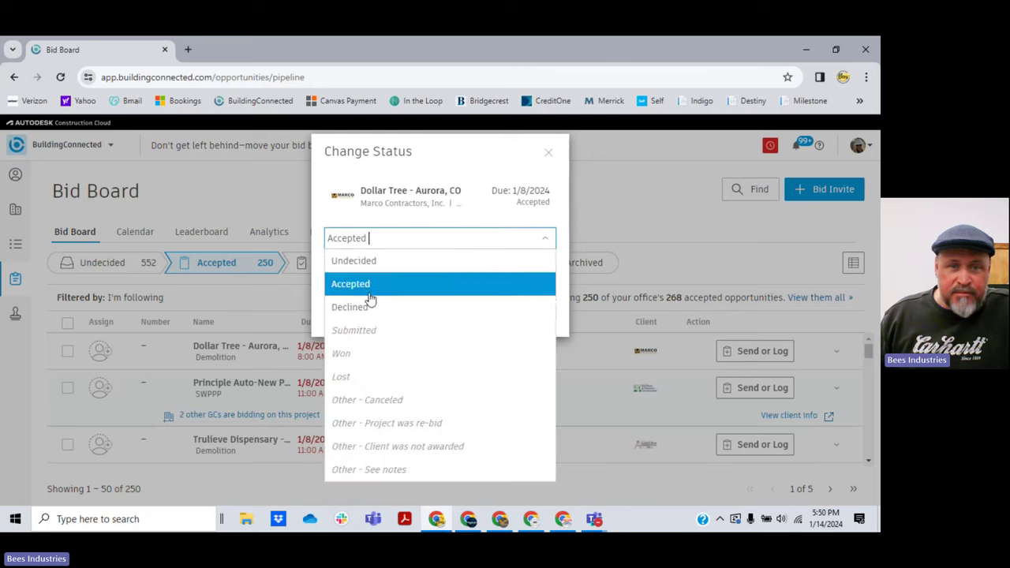
left_click(359, 307)
left_click(541, 314)
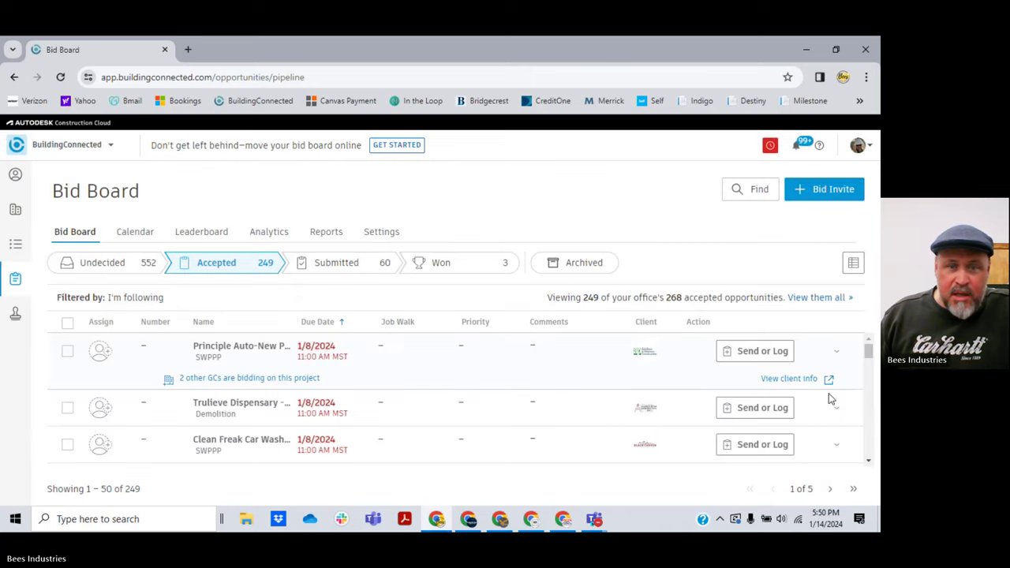
- Decline and archive the Principle Auto SWPPP and Trulieve Dispensary Demolition bids, leaving 247 Accepted
left_click(834, 352)
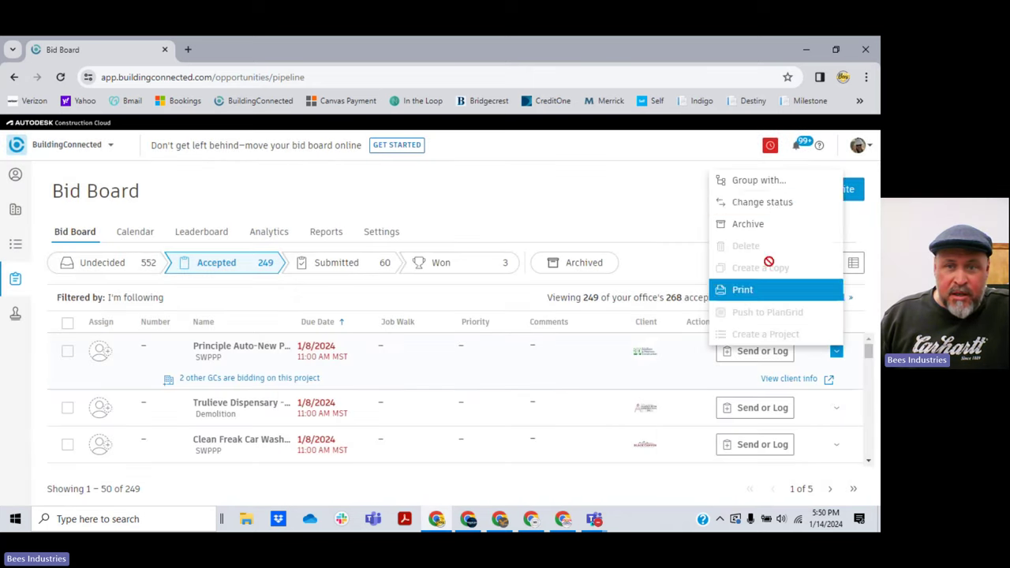
left_click(784, 204)
left_click(341, 238)
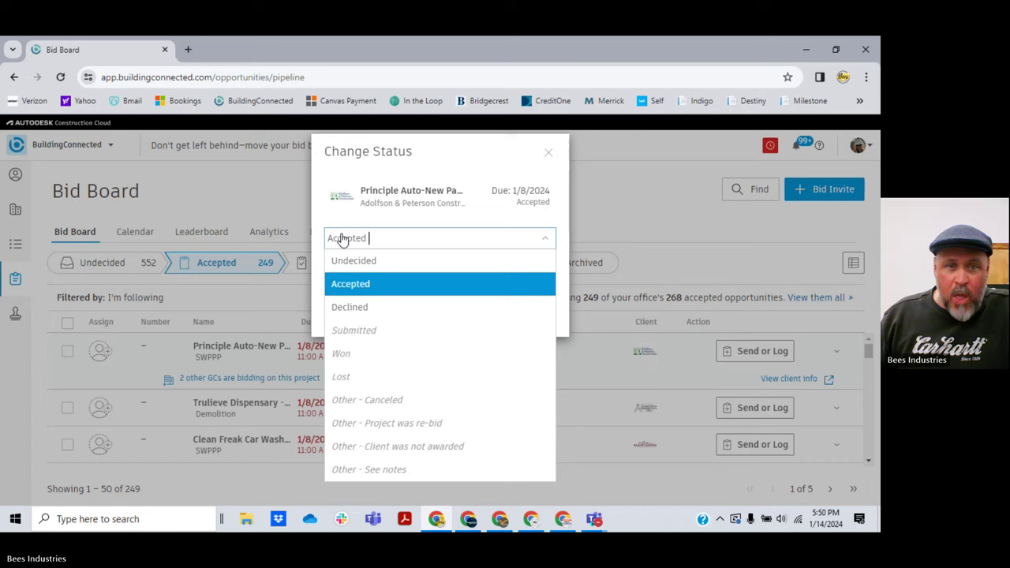
left_click(371, 309)
left_click(541, 314)
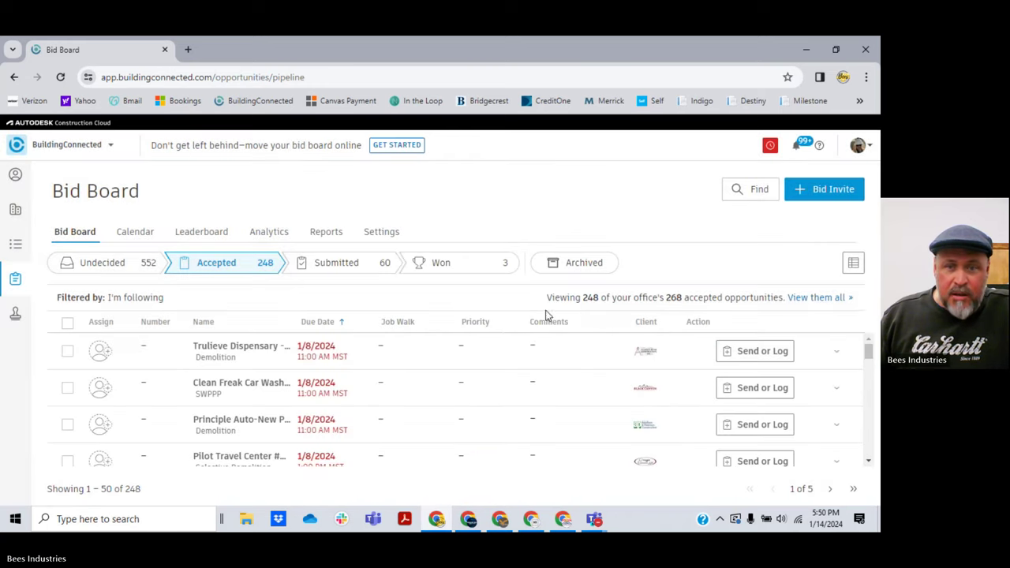
left_click(837, 353)
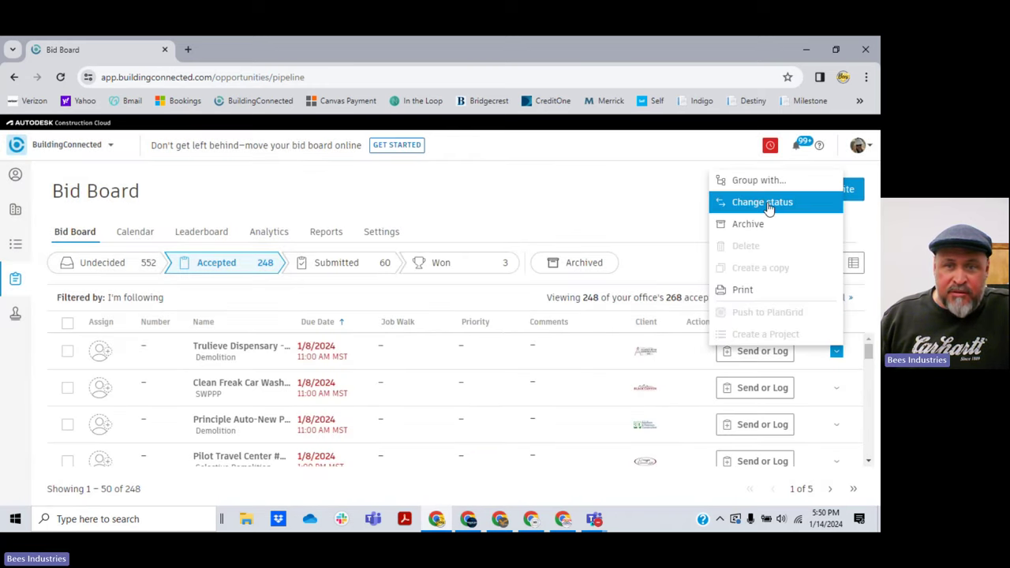
left_click(768, 204)
left_click(428, 242)
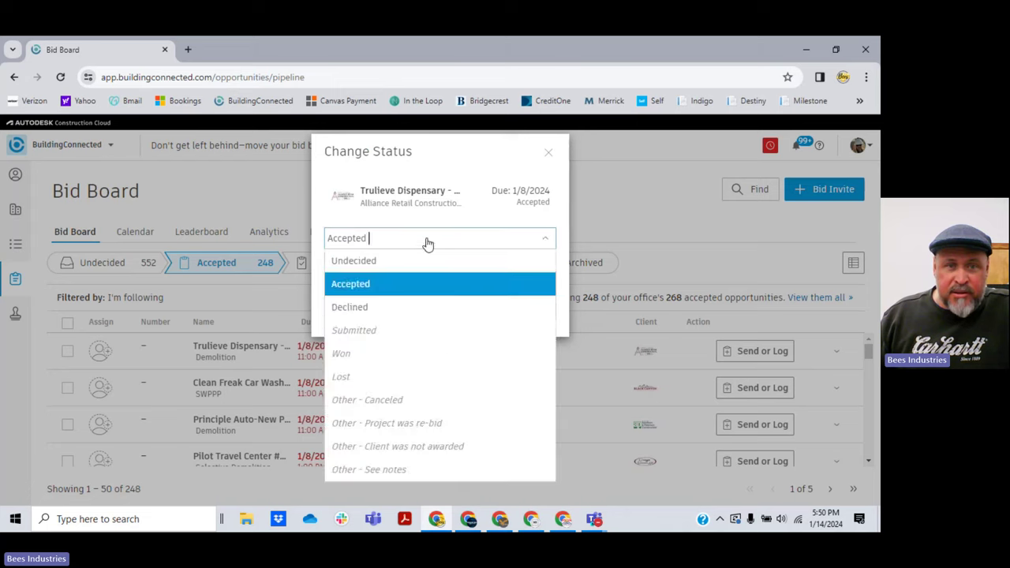
left_click(386, 318)
left_click(540, 314)
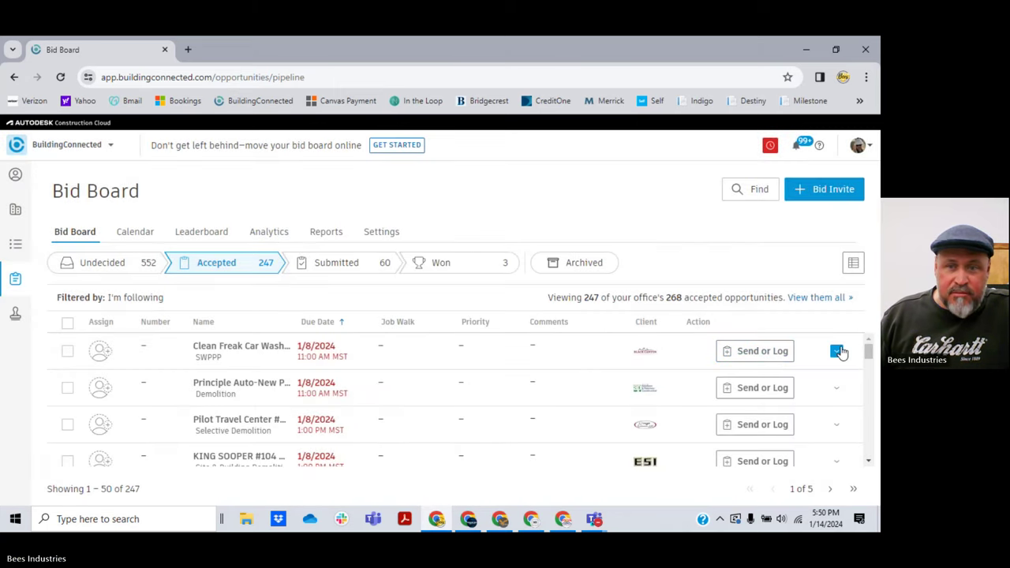
- Decline and archive the Clean Freak Car Wash and Principle Auto bids
left_click(837, 352)
left_click(763, 202)
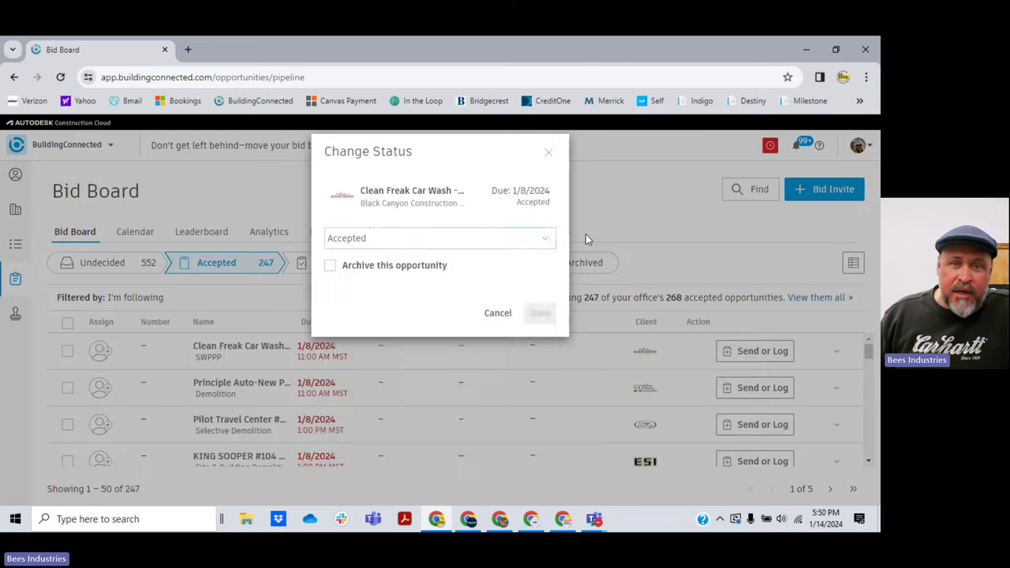
left_click(413, 240)
left_click(357, 314)
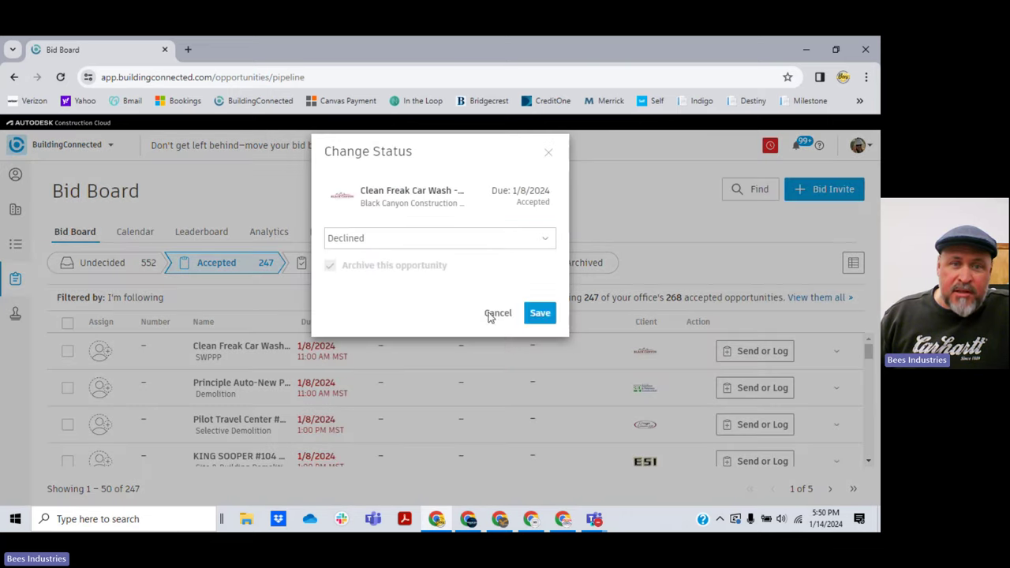
left_click(542, 313)
left_click(838, 352)
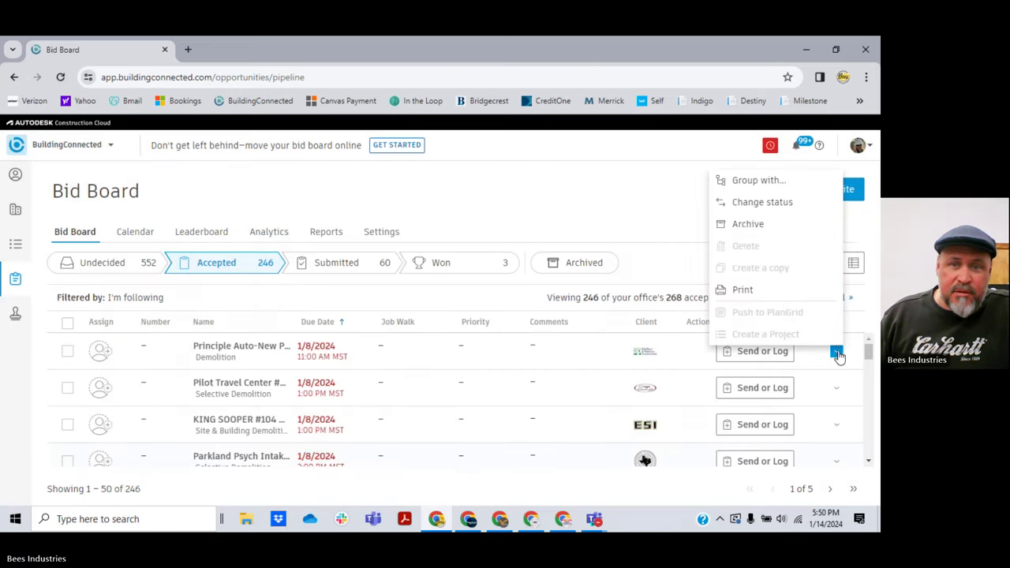
left_click(763, 203)
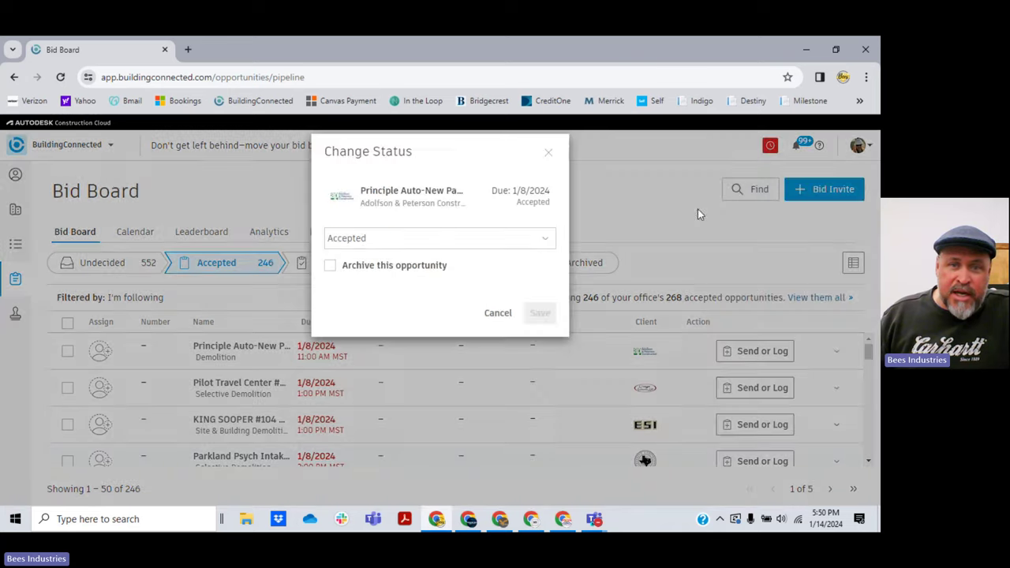
left_click(425, 247)
left_click(375, 310)
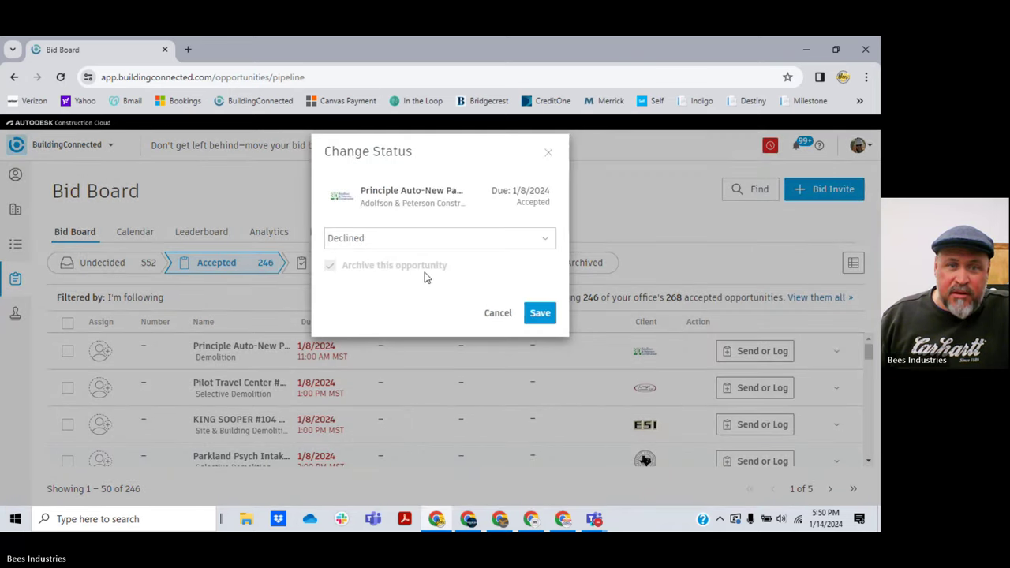
left_click(546, 318)
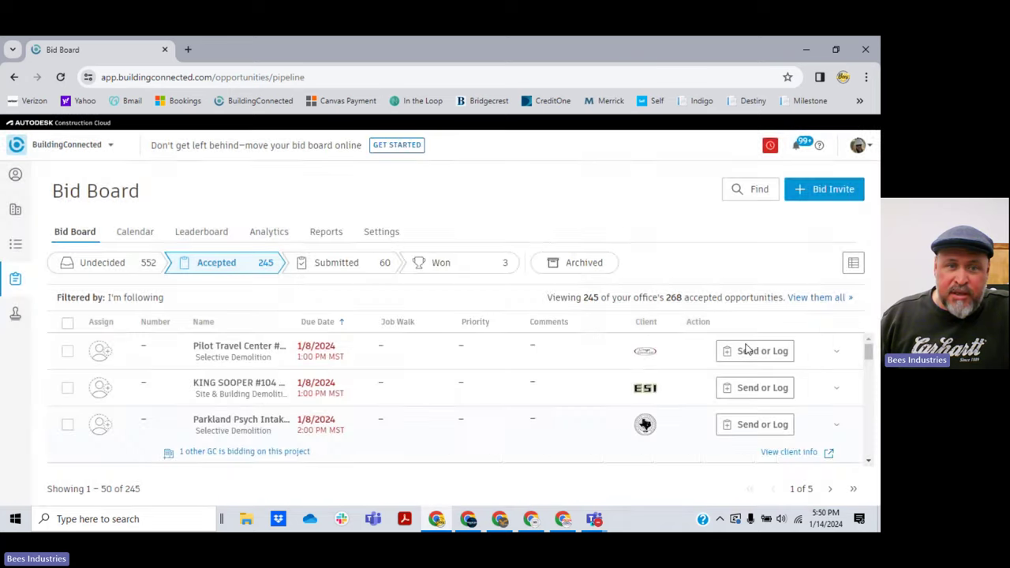
- Decline and archive the Pilot Travel Center and King Sooper bids
left_click(836, 351)
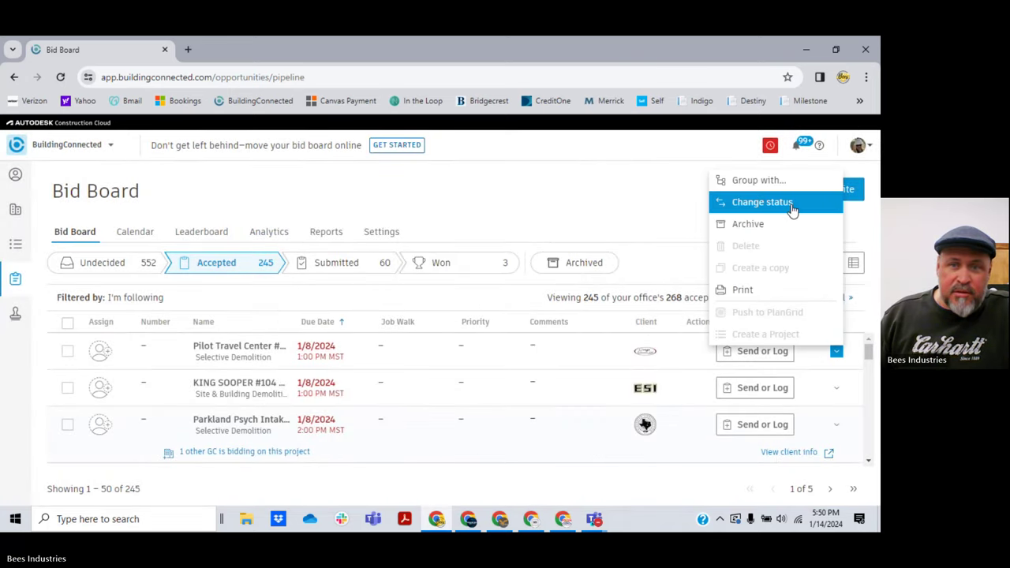
left_click(792, 207)
left_click(374, 239)
left_click(363, 309)
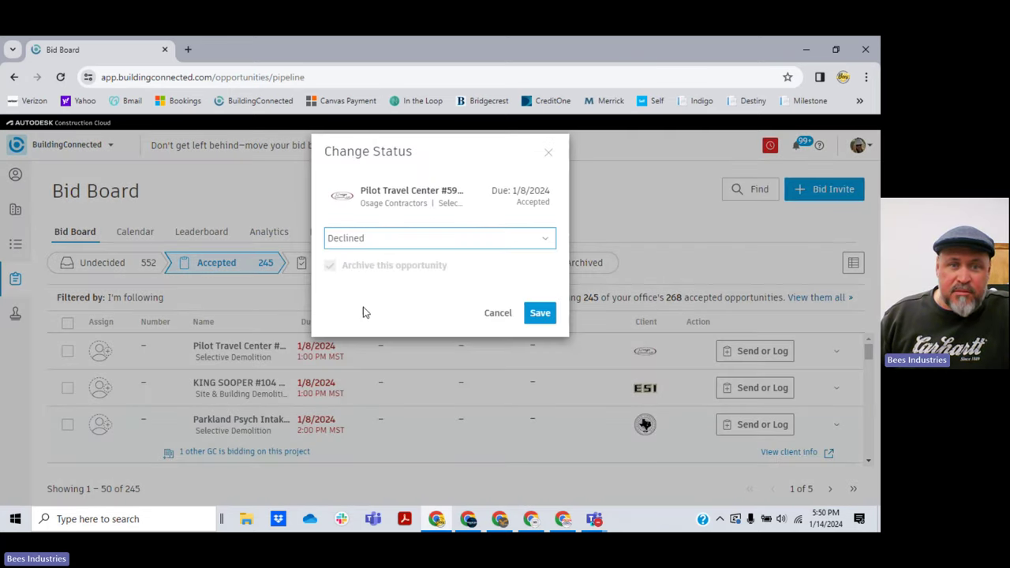
left_click(540, 314)
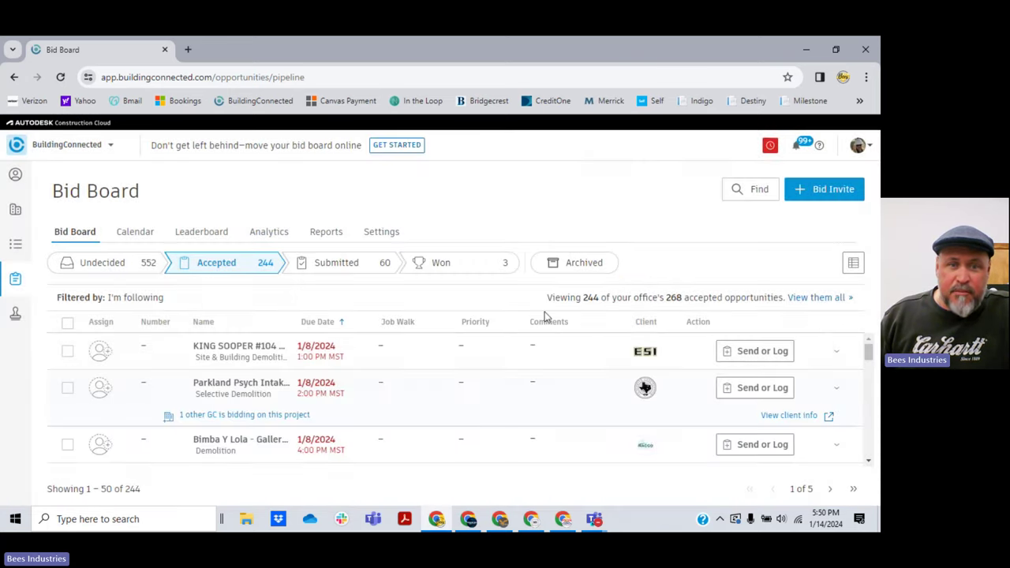
left_click(837, 351)
left_click(782, 207)
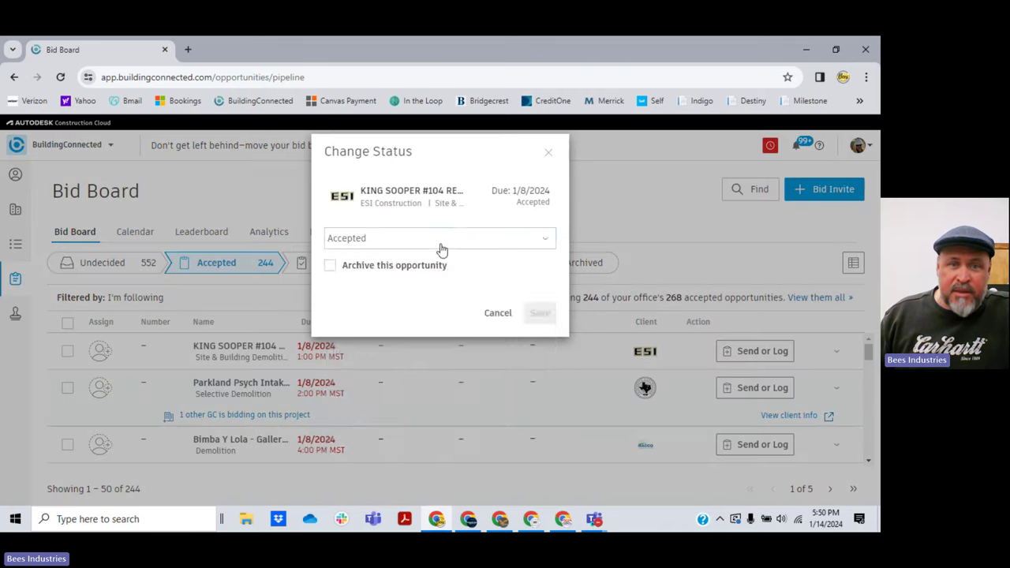
left_click(442, 239)
left_click(409, 309)
left_click(540, 313)
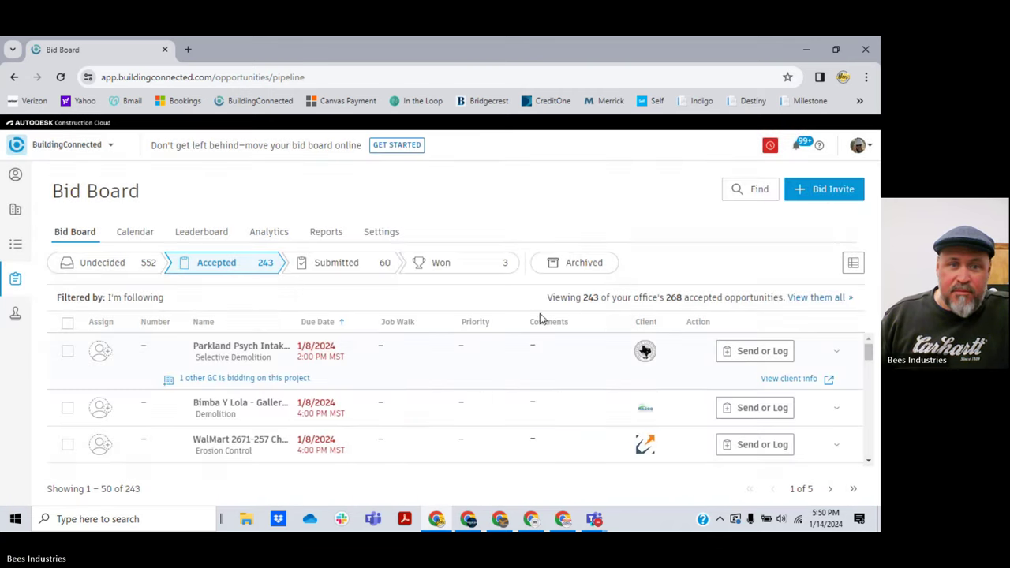
- Decline and archive the Parkland Psych and Bimba Y Lola bids
left_click(837, 351)
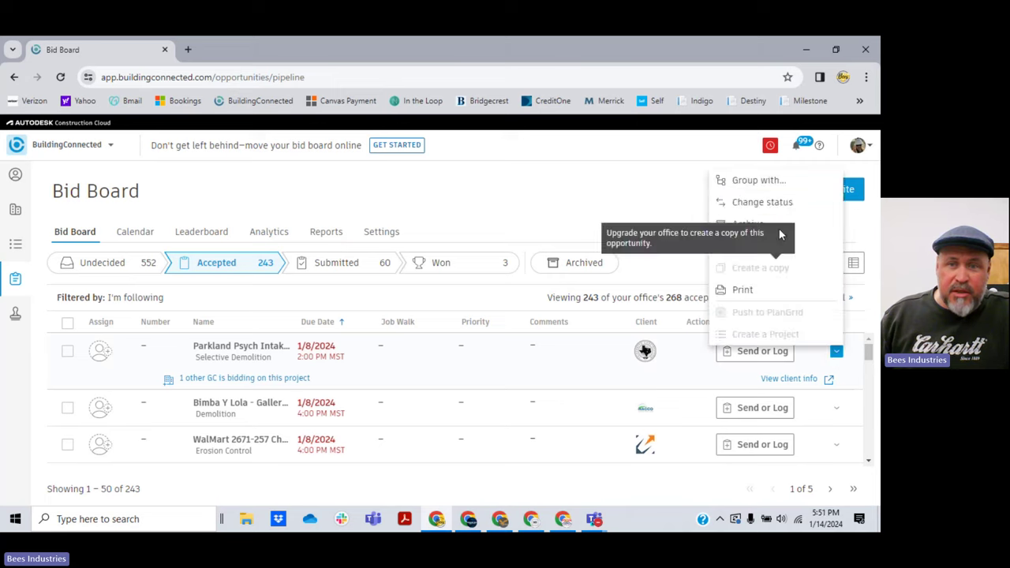
left_click(769, 204)
left_click(402, 243)
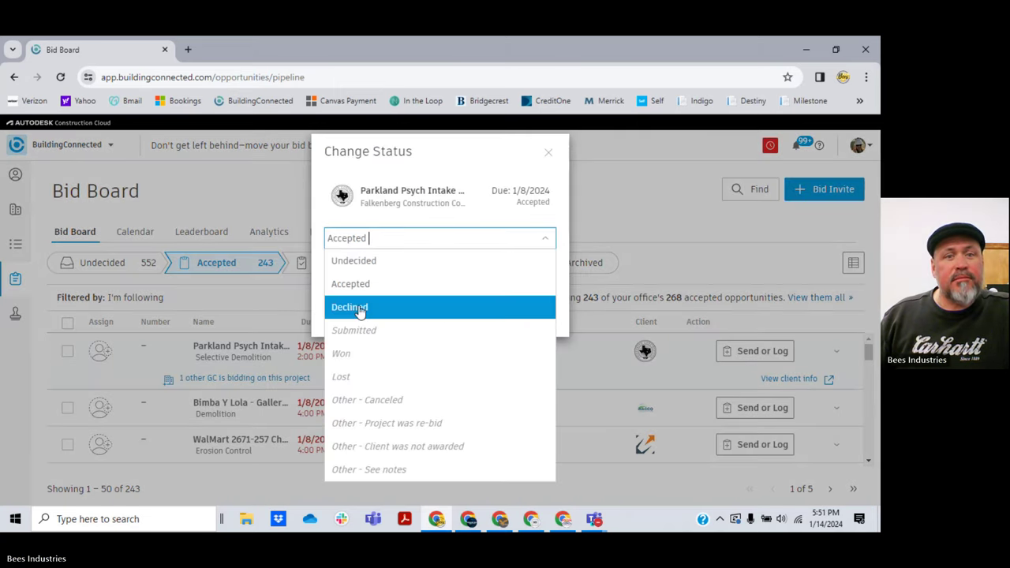
left_click(361, 307)
left_click(541, 315)
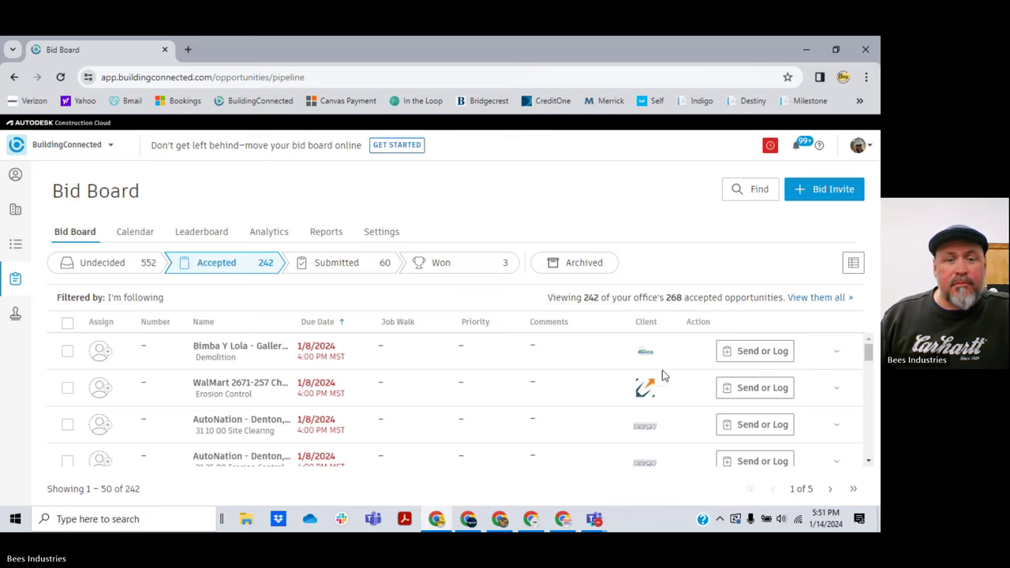
scroll(660, 377, "down", 3)
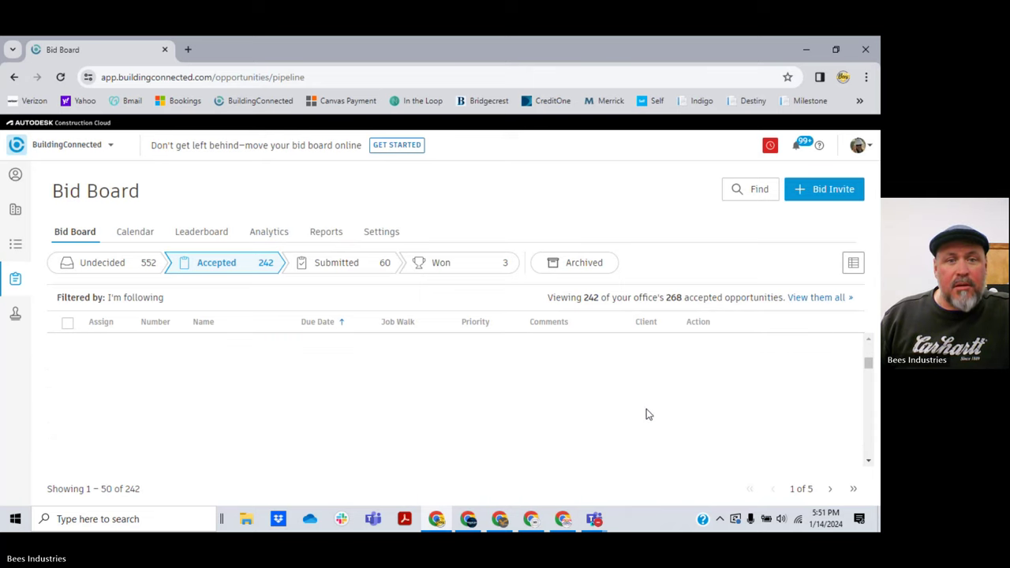
scroll(644, 414, "up", 2)
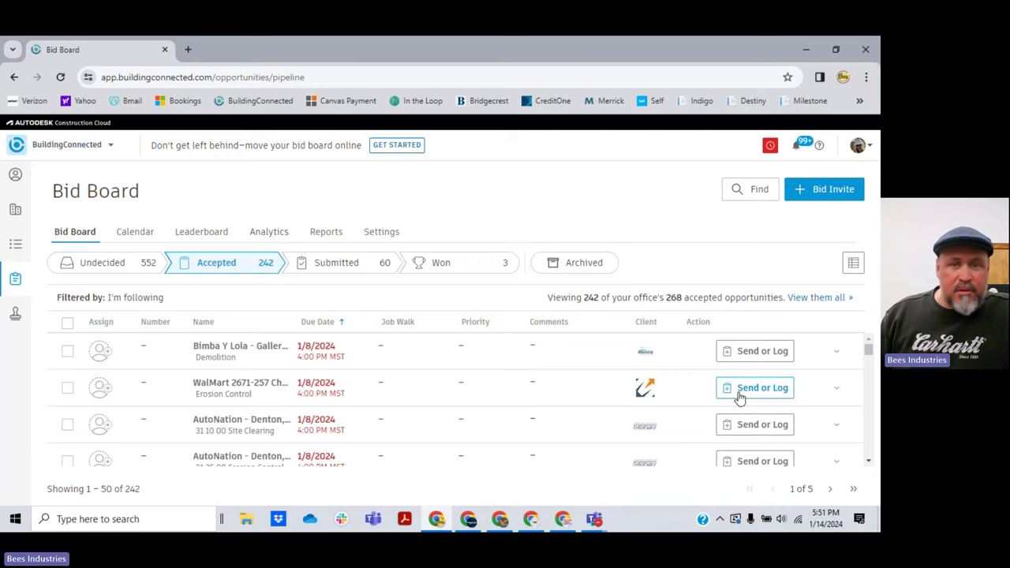
left_click(838, 353)
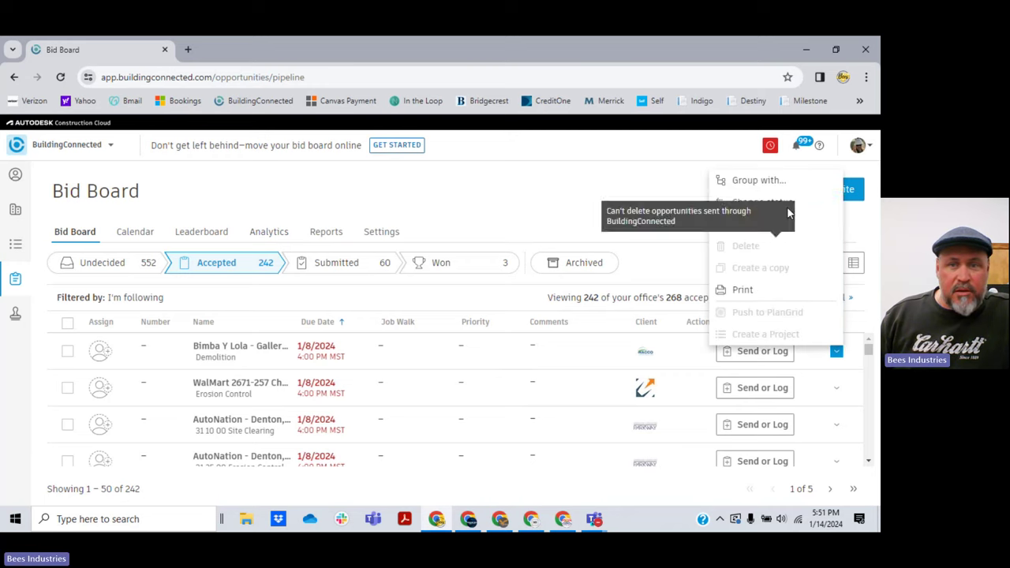
left_click(764, 203)
left_click(408, 241)
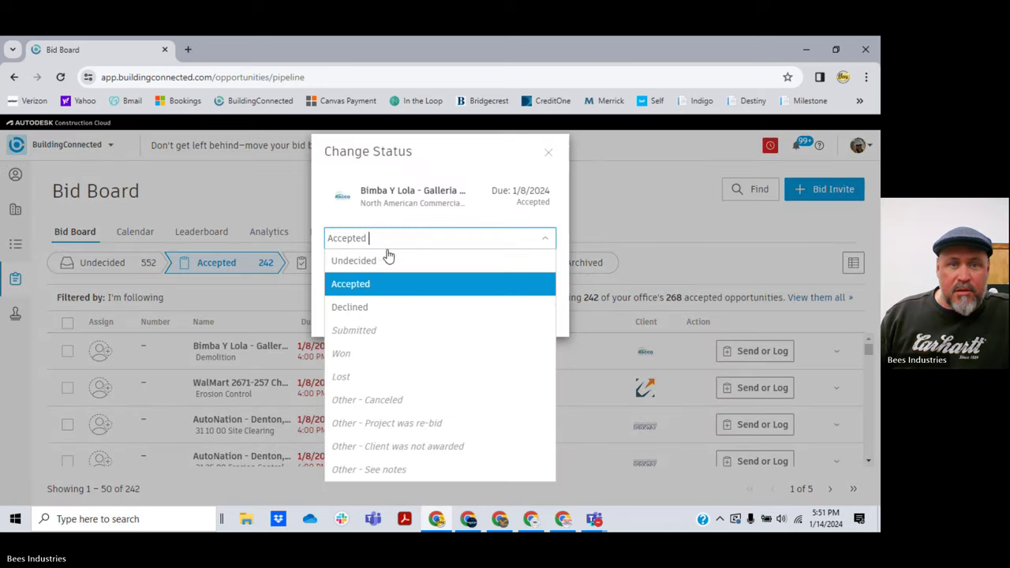
left_click(357, 310)
left_click(540, 314)
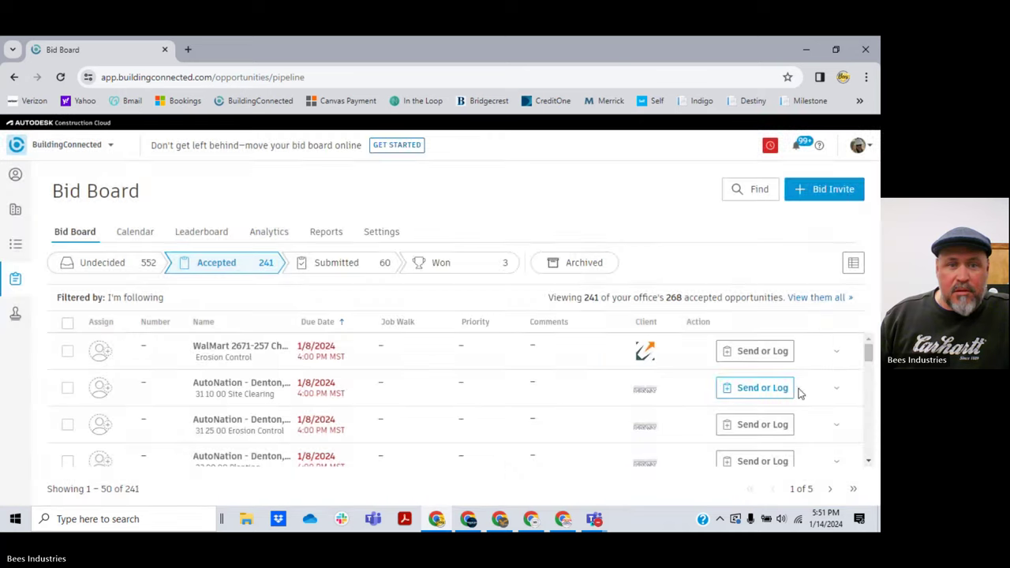
- Decline and archive the WalMart Erosion Control and AutoNation Site Clearing bids, leaving 239 Accepted
left_click(837, 353)
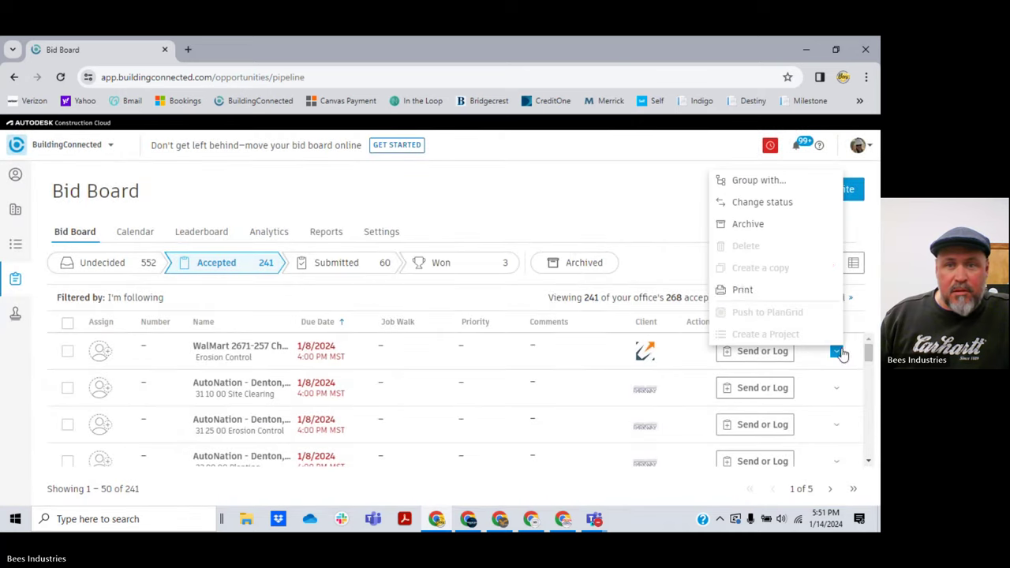
left_click(776, 205)
left_click(467, 245)
left_click(367, 308)
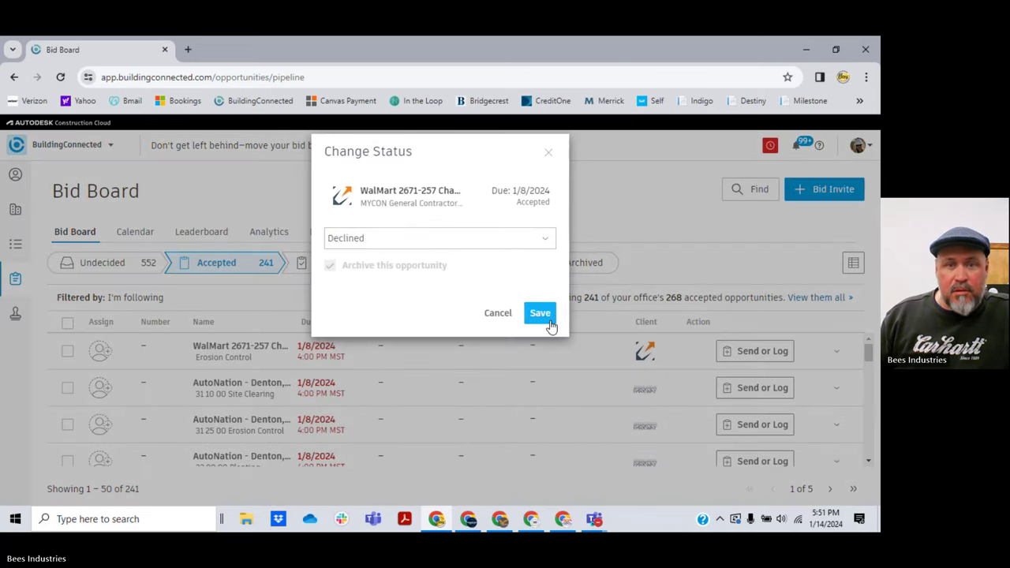
left_click(541, 314)
left_click(837, 352)
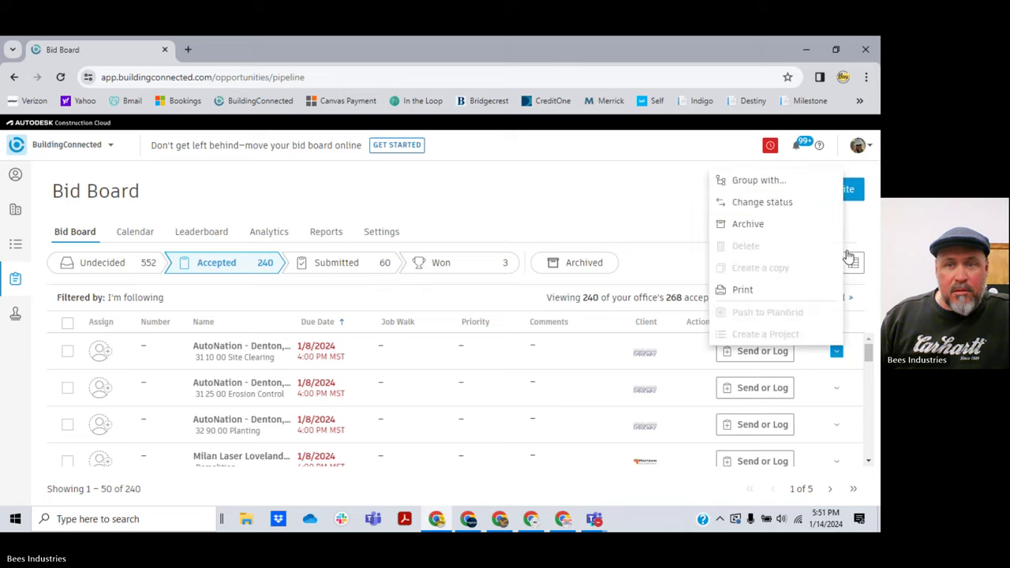
left_click(764, 202)
left_click(426, 242)
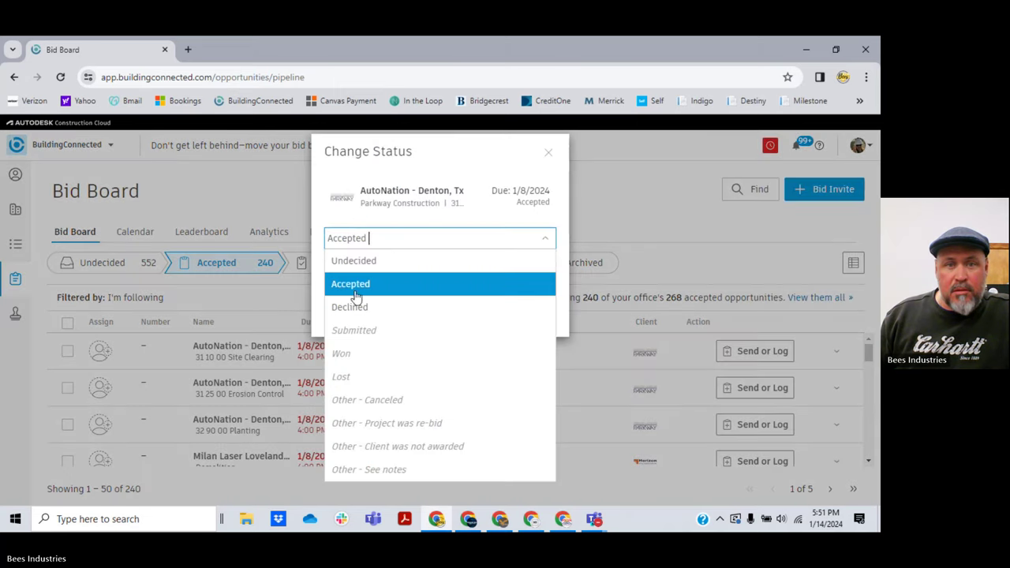
left_click(355, 305)
left_click(542, 314)
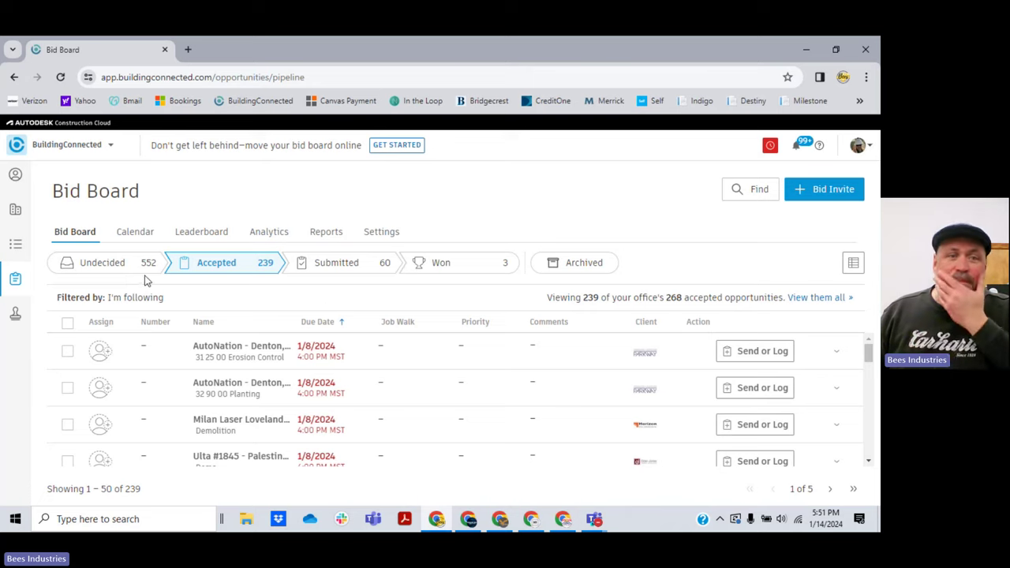
- Review the Undecided and Submitted lists, then show the three Won bids, including Kohl's #11563
left_click(100, 268)
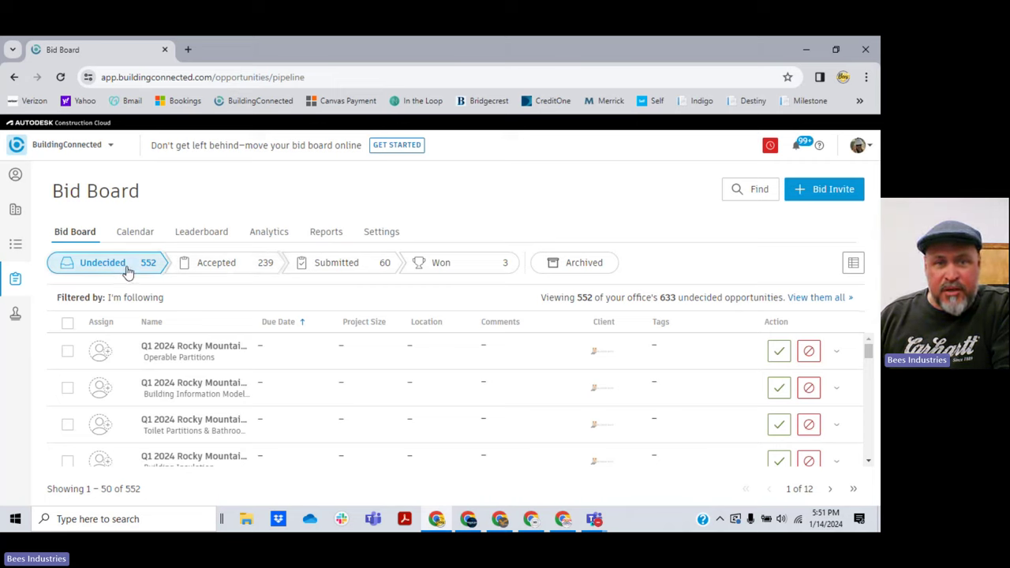
left_click(337, 269)
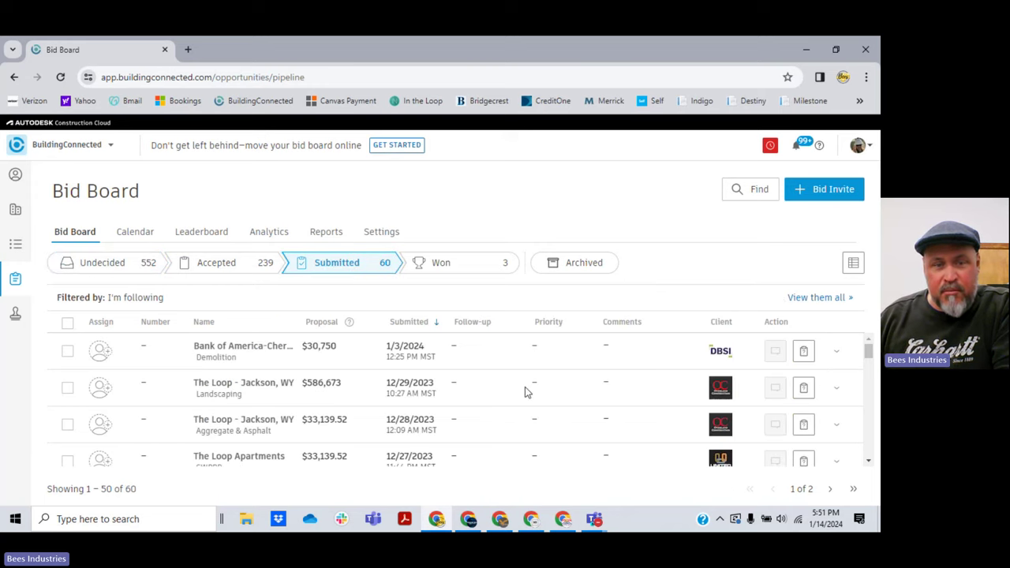
scroll(304, 410, "down", 5)
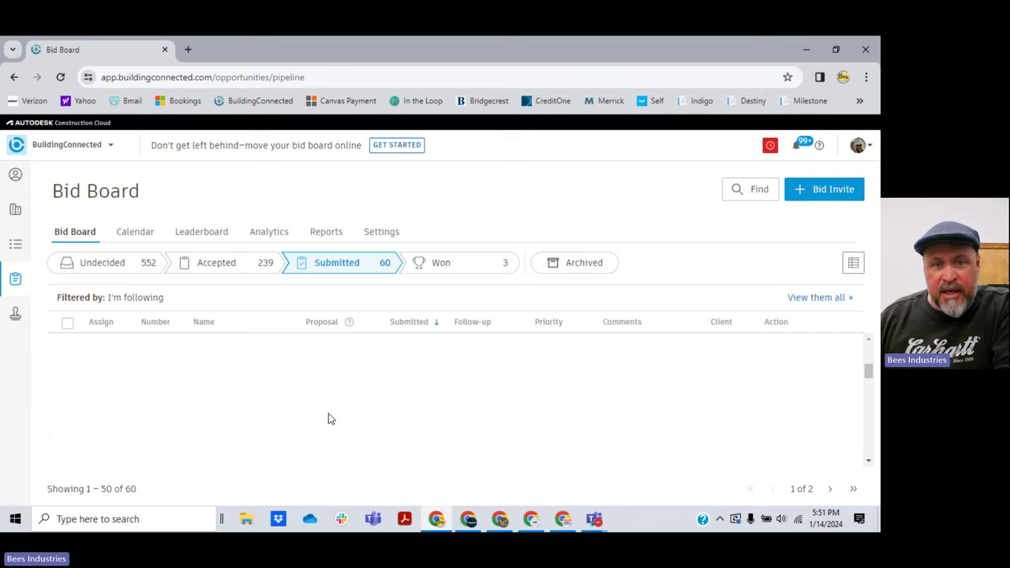
scroll(487, 421, "down", 2)
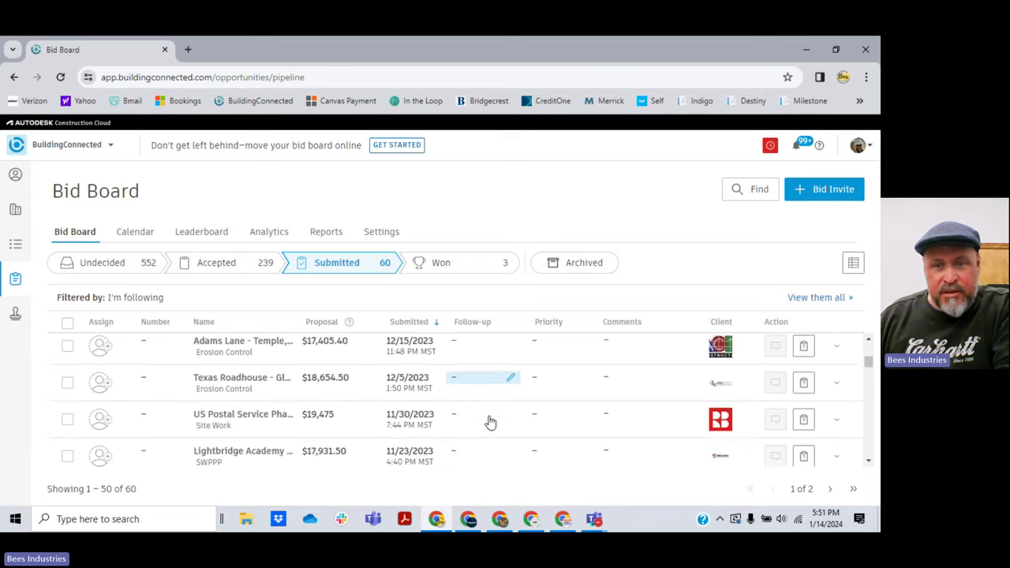
scroll(474, 422, "down", 10)
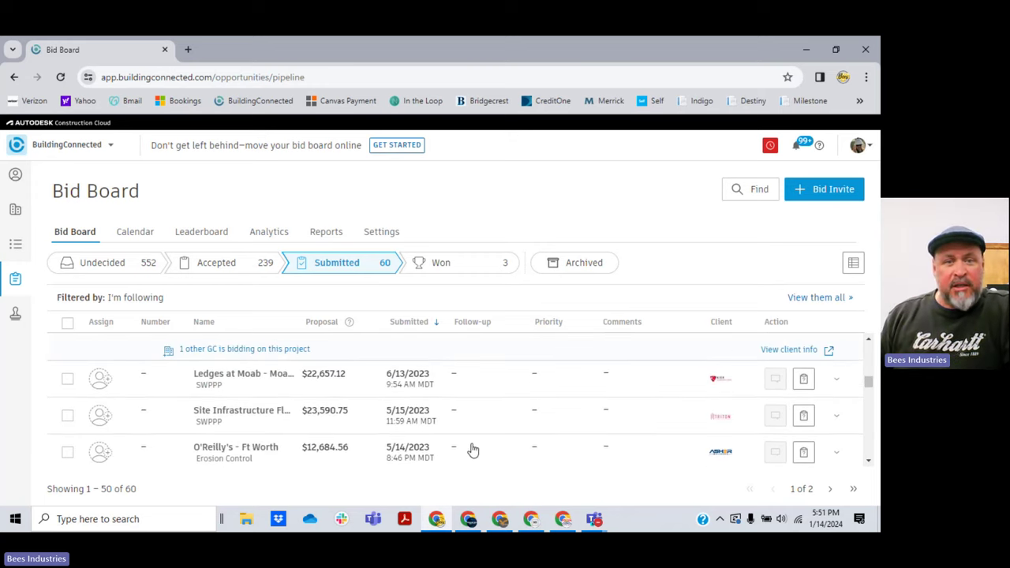
scroll(474, 432, "up", 15)
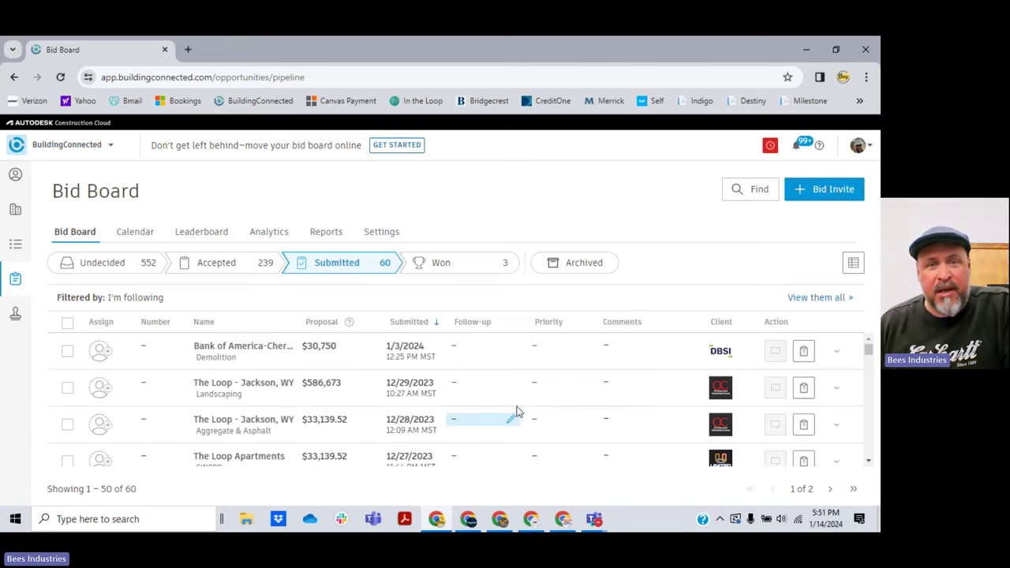
left_click(450, 266)
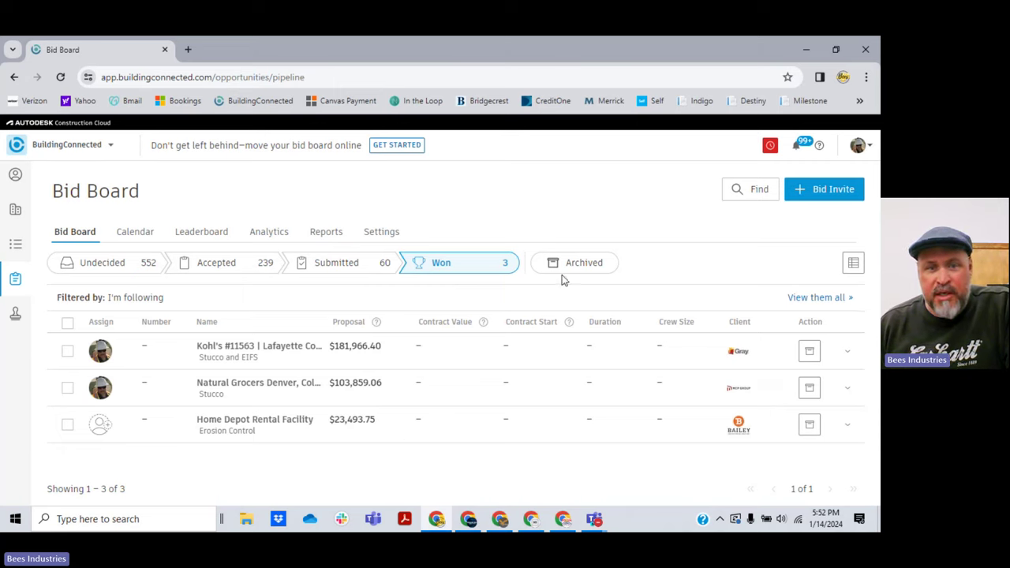
- Show archived opportunities with Declined, Other, Lost, Won, Submitted and Undecided unchecked, leaving 1,299 Accepted
left_click(589, 264)
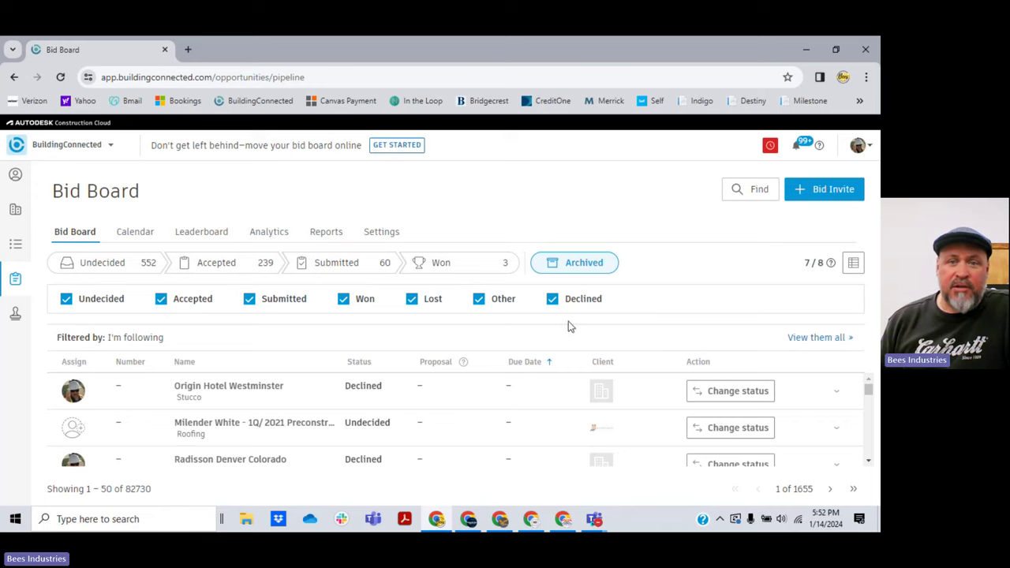
left_click(550, 303)
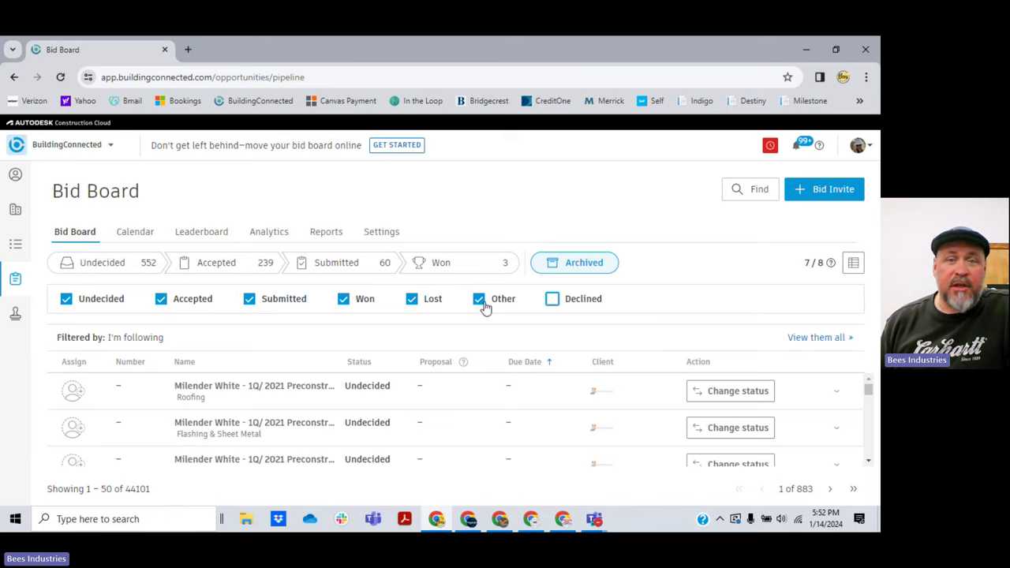
left_click(482, 302)
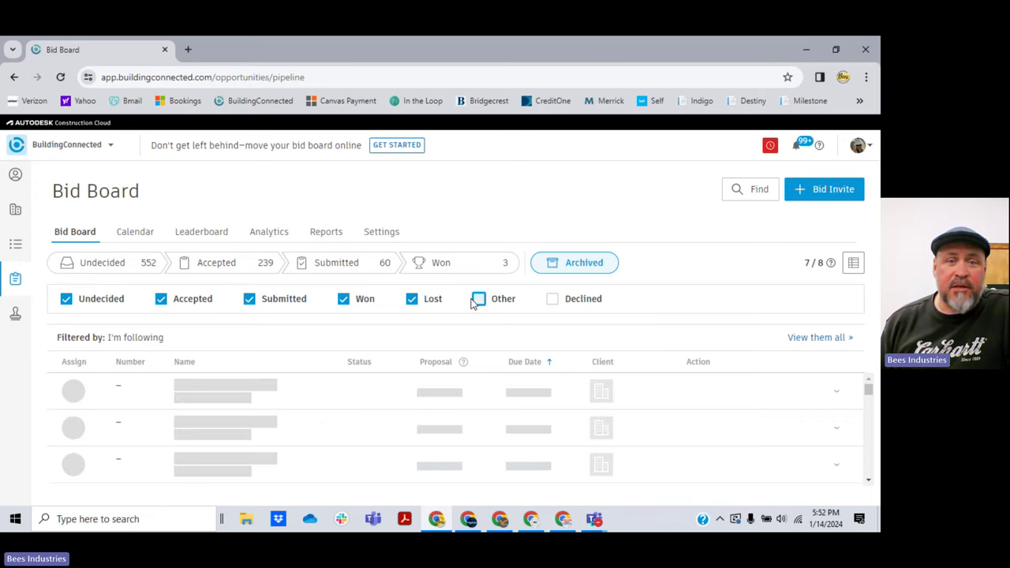
left_click(412, 303)
left_click(344, 303)
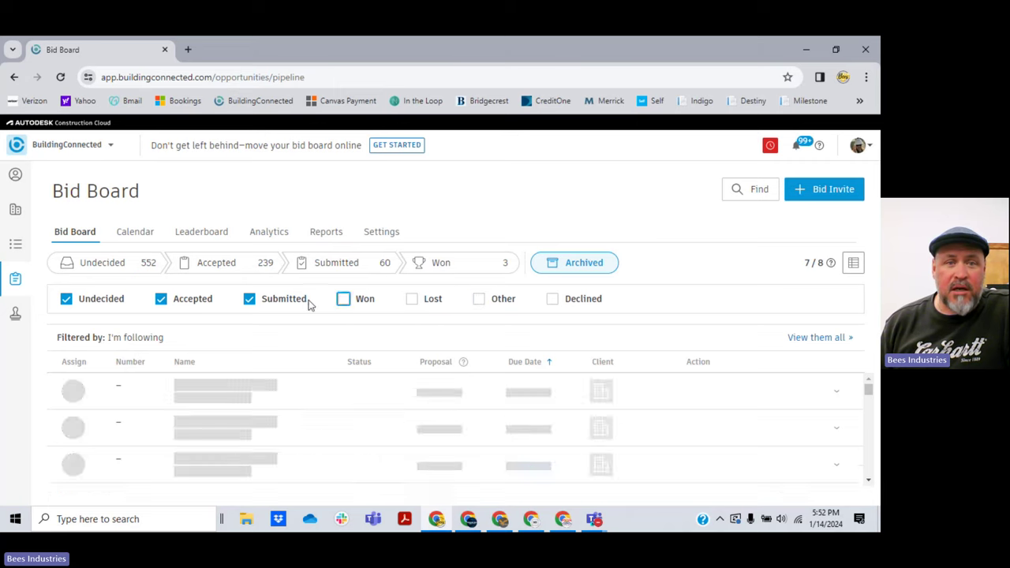
left_click(251, 301)
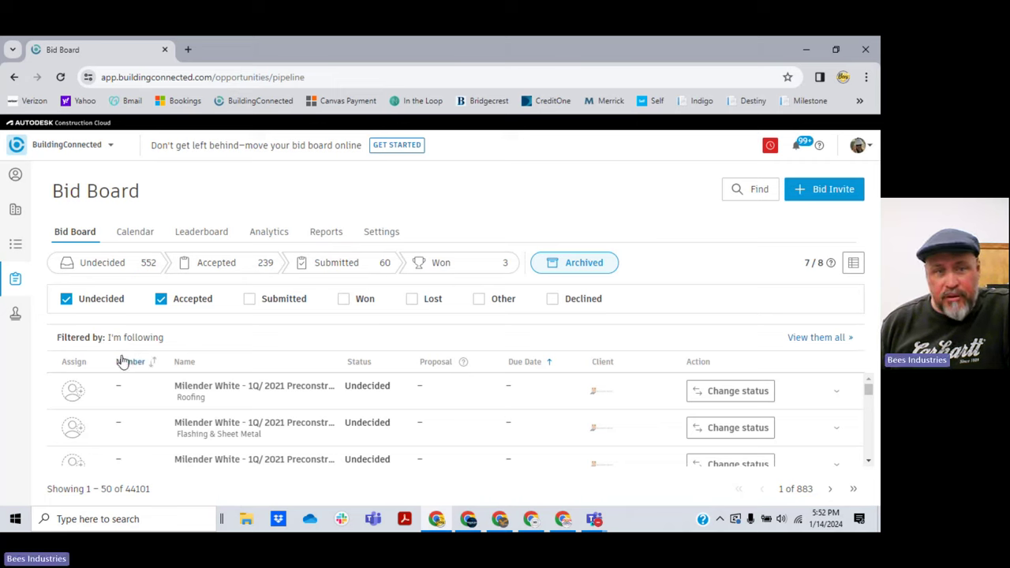
left_click(65, 300)
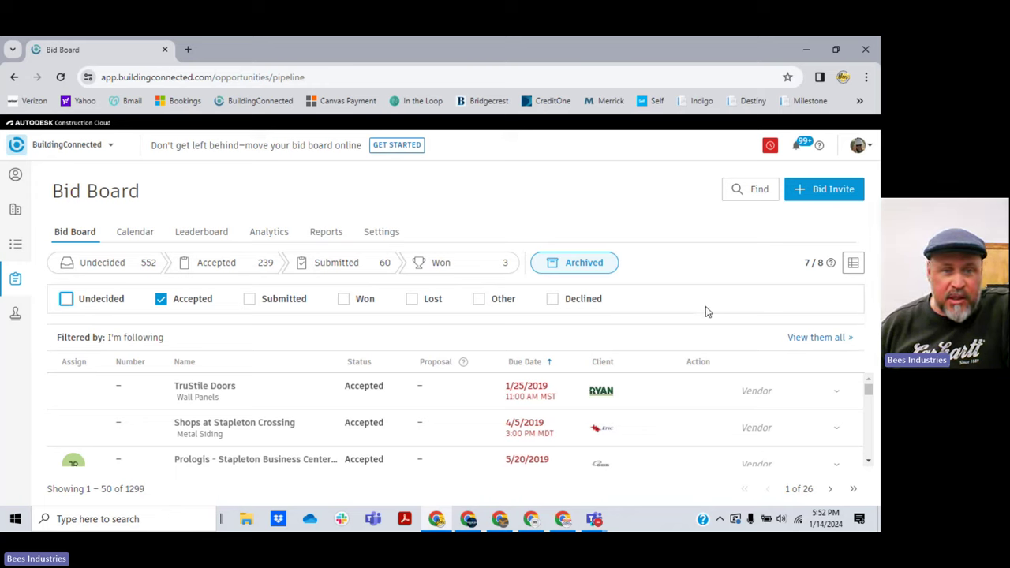
scroll(638, 406, "down", 5)
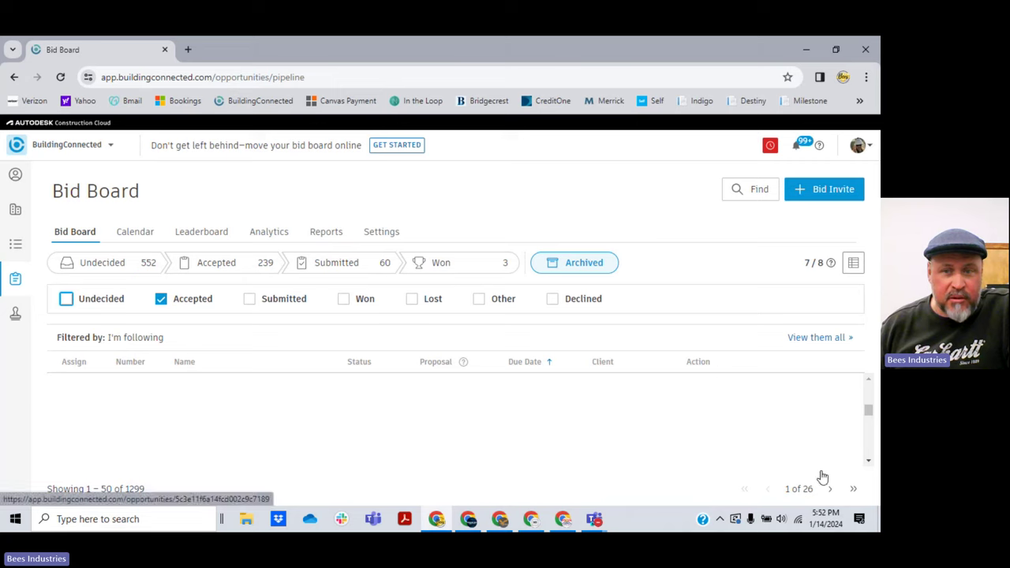
scroll(776, 443, "down", 2)
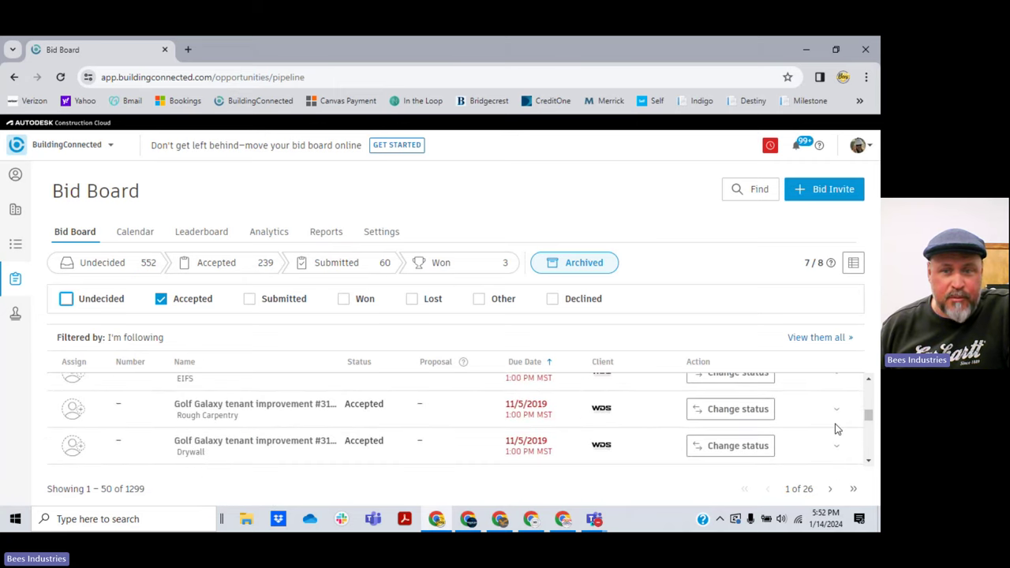
- On the last page of archived Accepted bids, decline the True Blue Car Wash bid
left_click(855, 490)
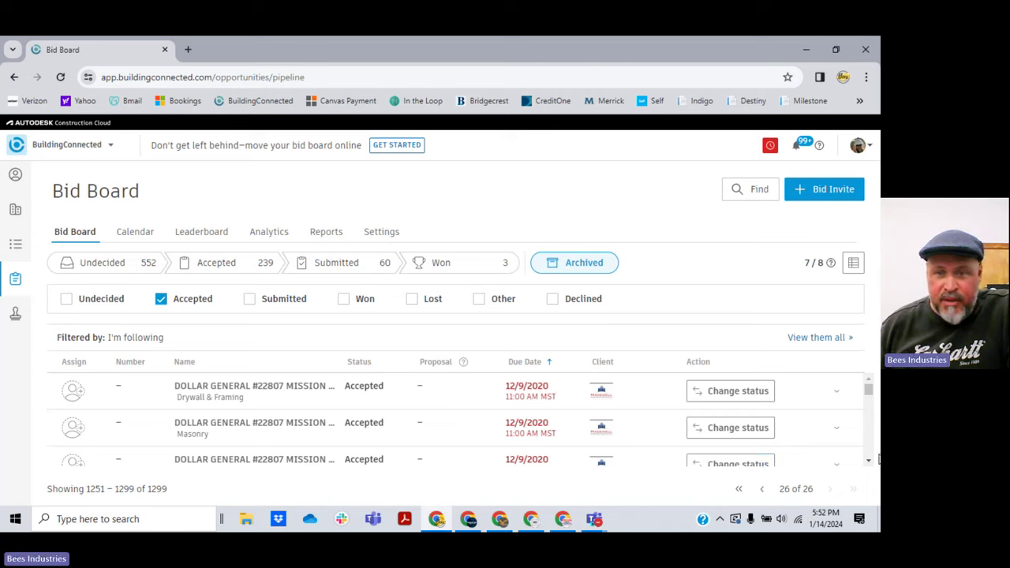
scroll(696, 426, "down", 10)
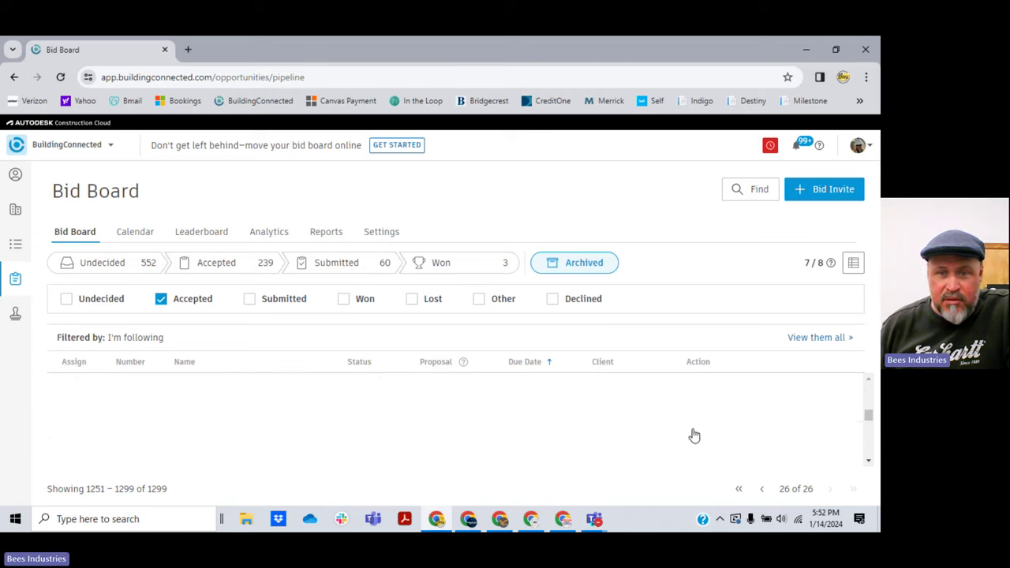
scroll(715, 433, "down", 2)
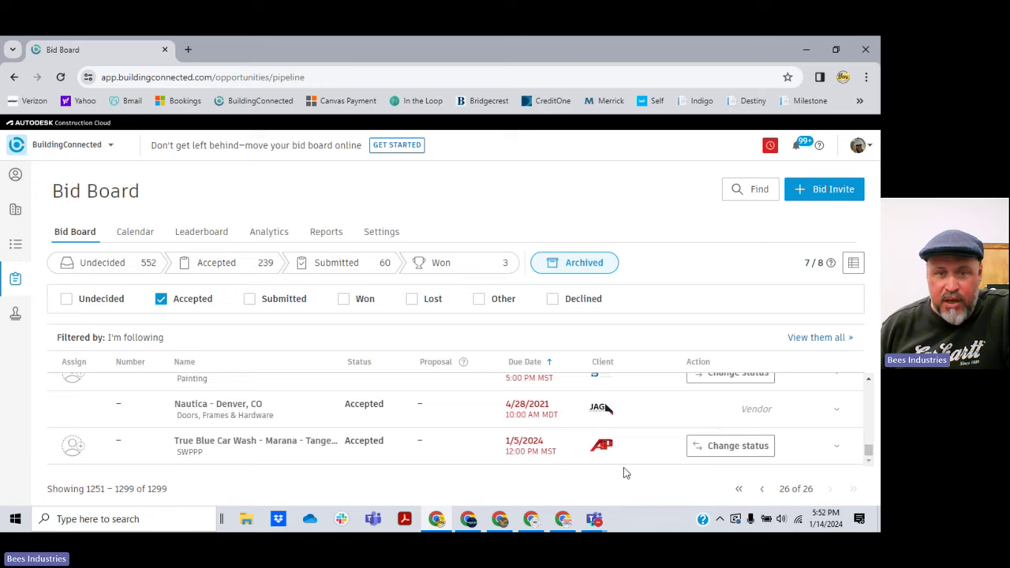
left_click(758, 449)
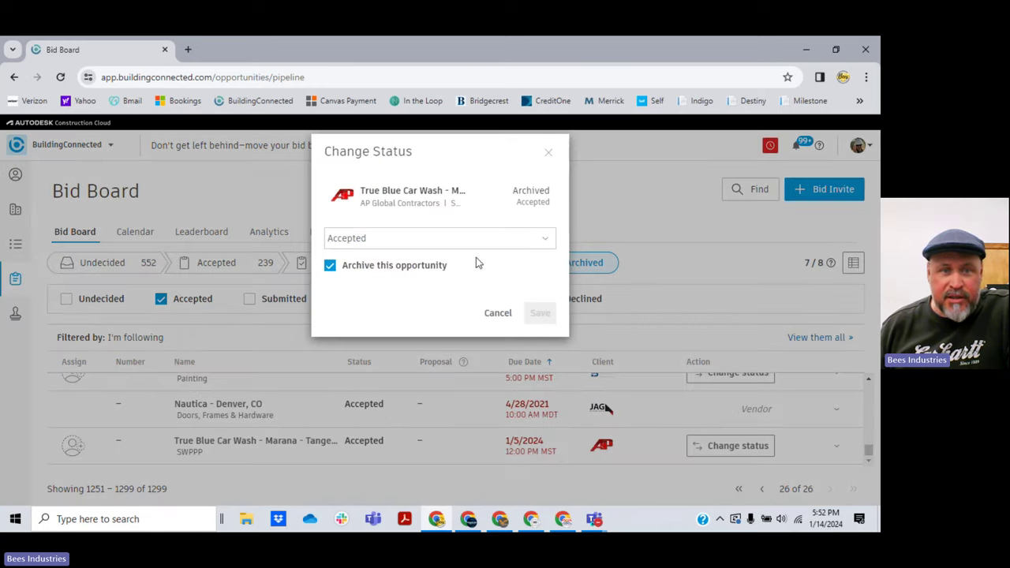
left_click(428, 239)
left_click(386, 308)
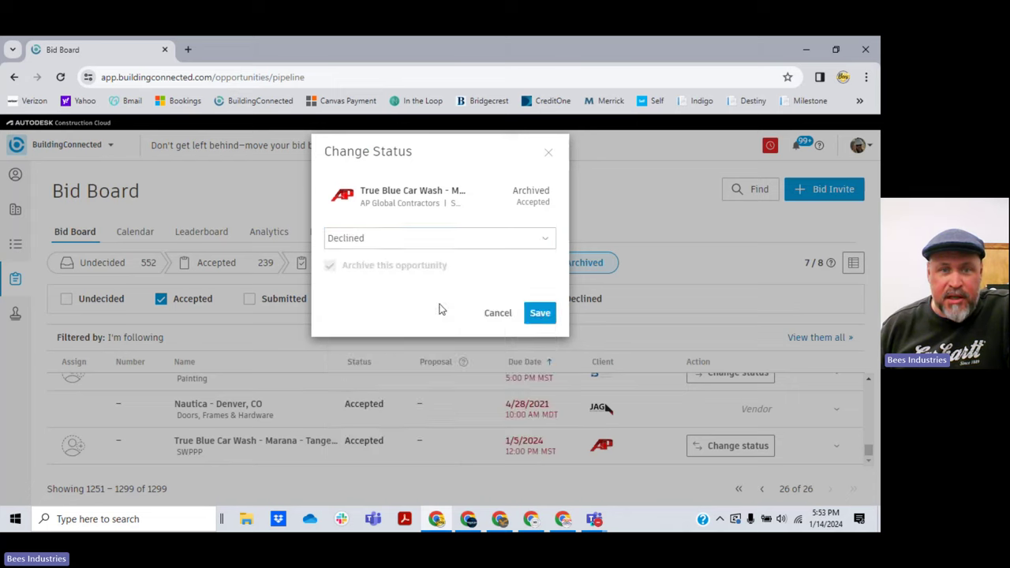
left_click(543, 314)
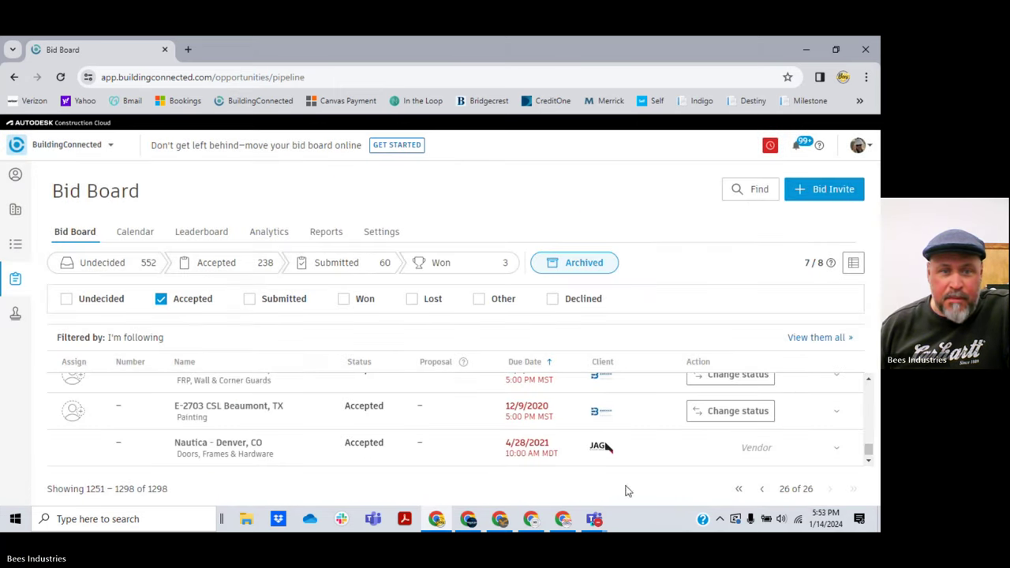
- Decline the E-2703 CSL Beaumont, TX Painting and Building Insulation bids
scroll(812, 444, "down", 1)
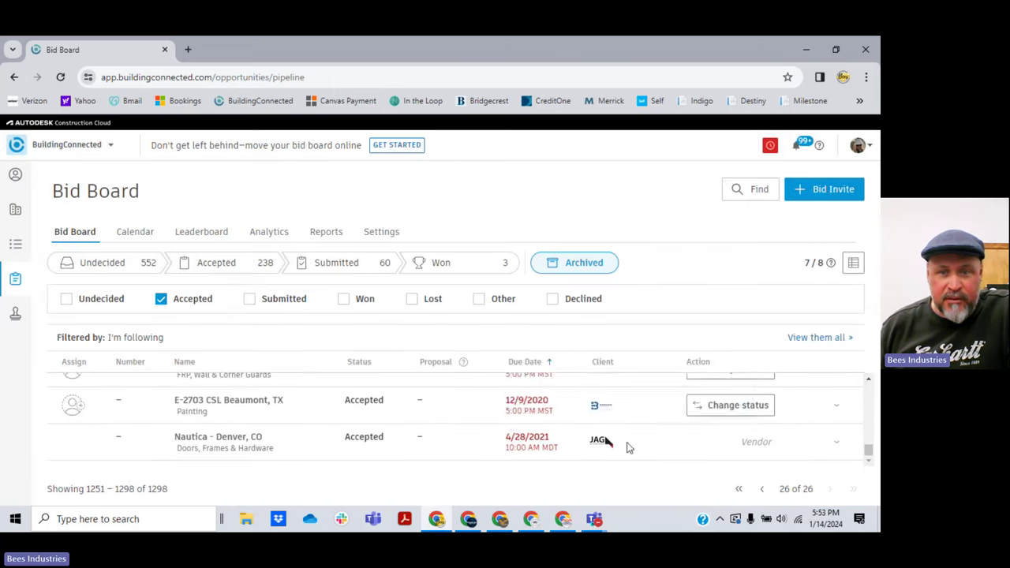
mouse_move(765, 442)
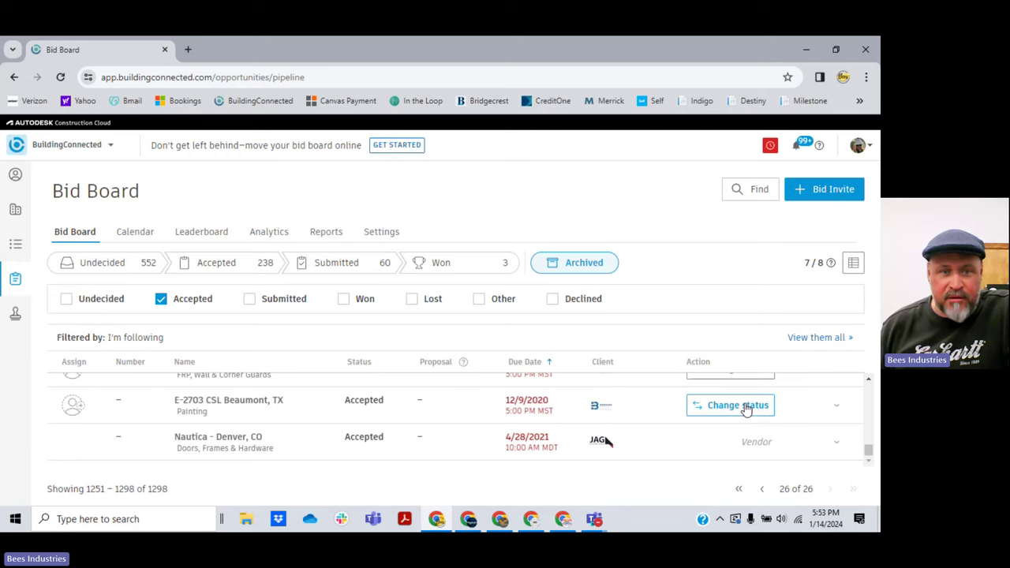
left_click(745, 405)
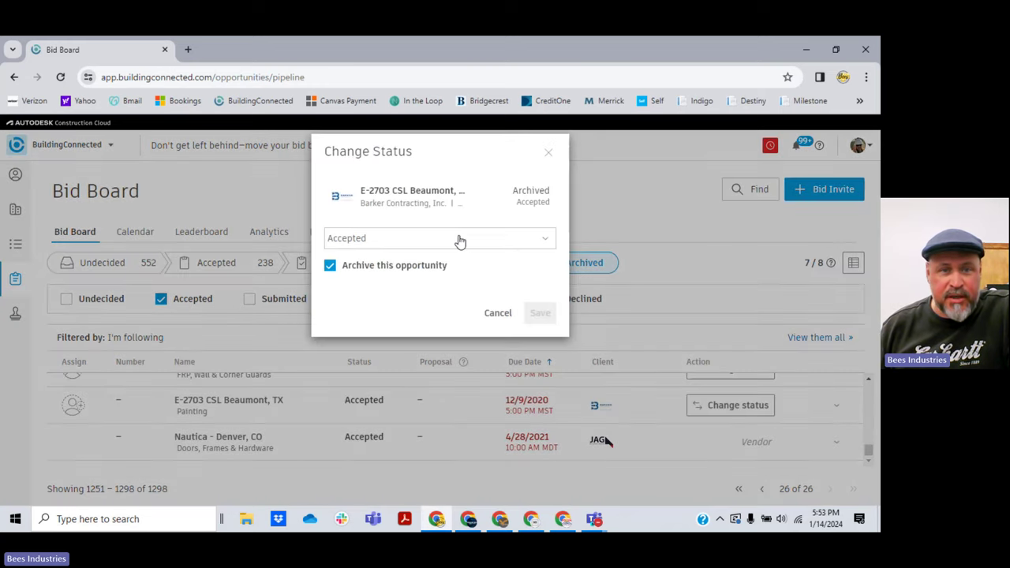
left_click(461, 240)
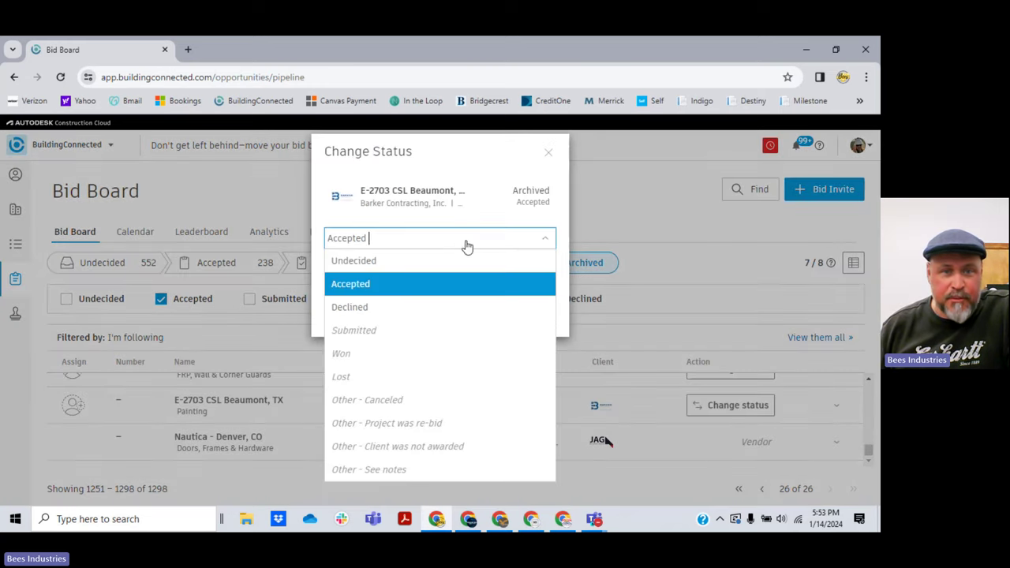
left_click(347, 314)
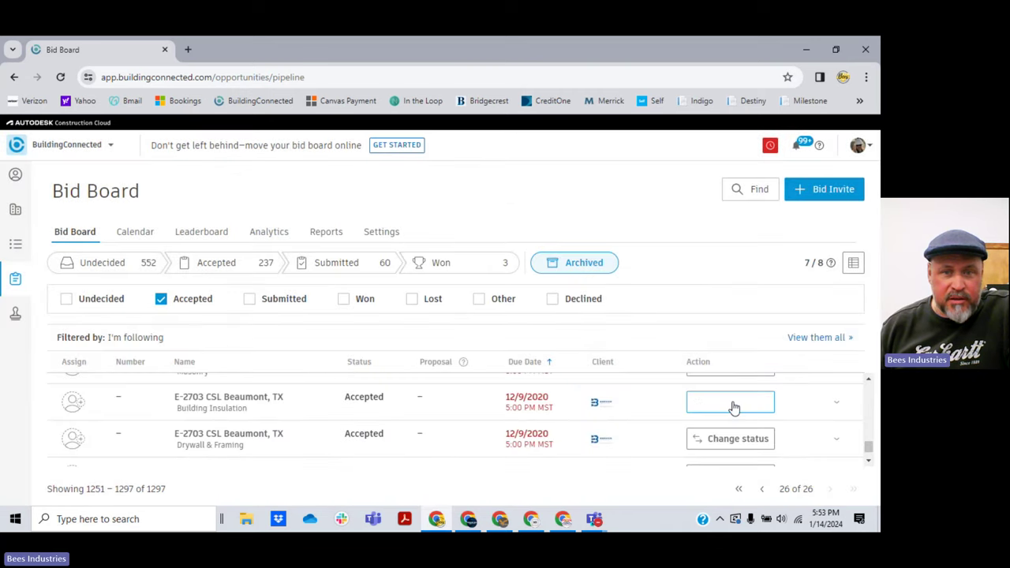
left_click(734, 407)
left_click(431, 237)
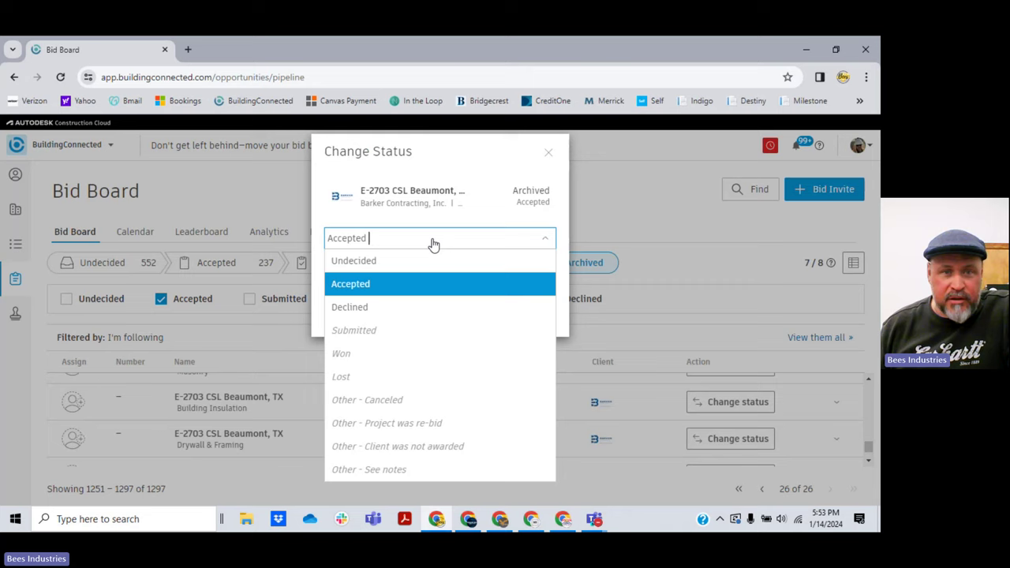
left_click(370, 316)
left_click(537, 315)
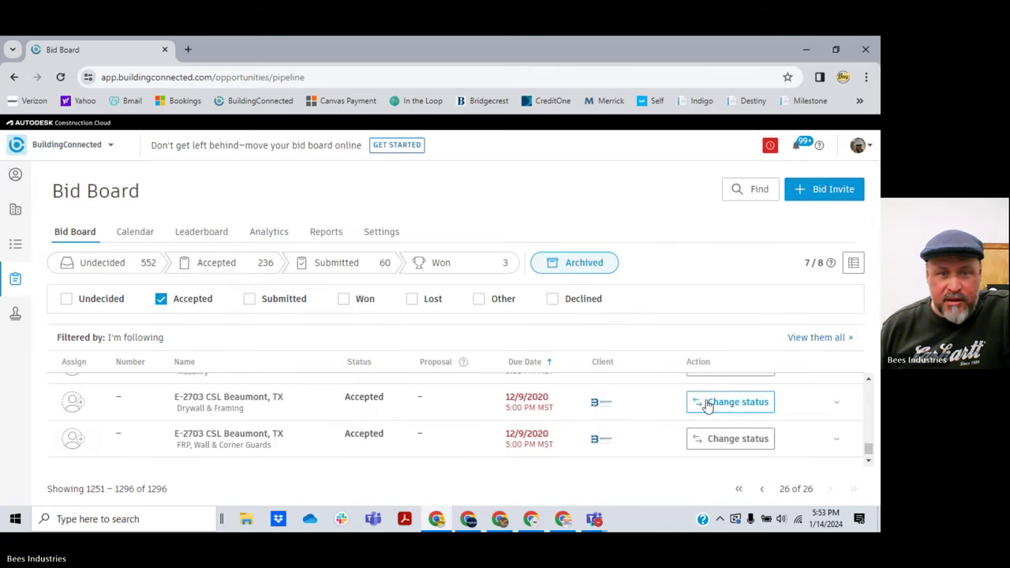
- Set the E-2703 CSL Beaumont Drywall & Framing bid's status to Declined
left_click(730, 402)
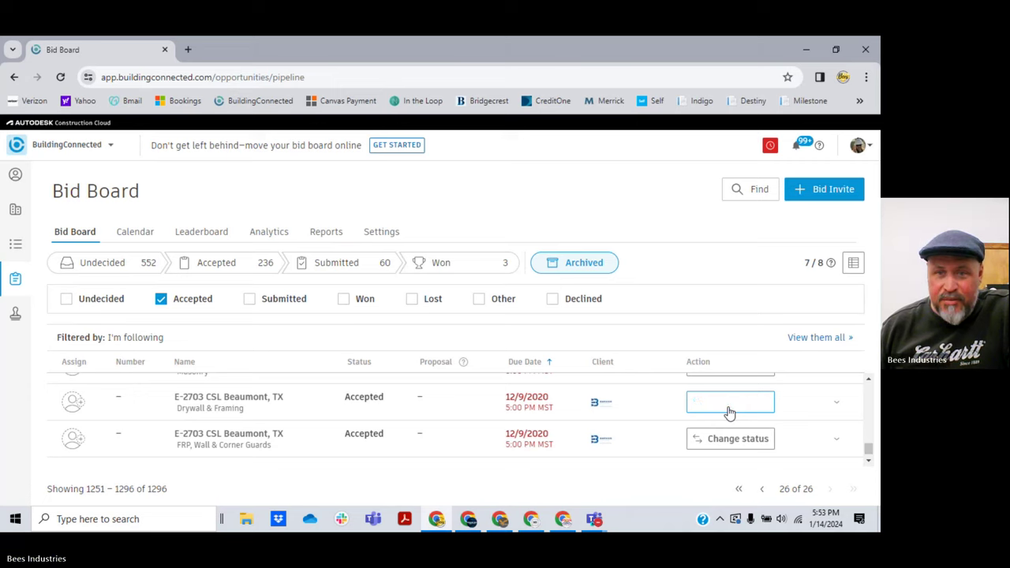
left_click(397, 239)
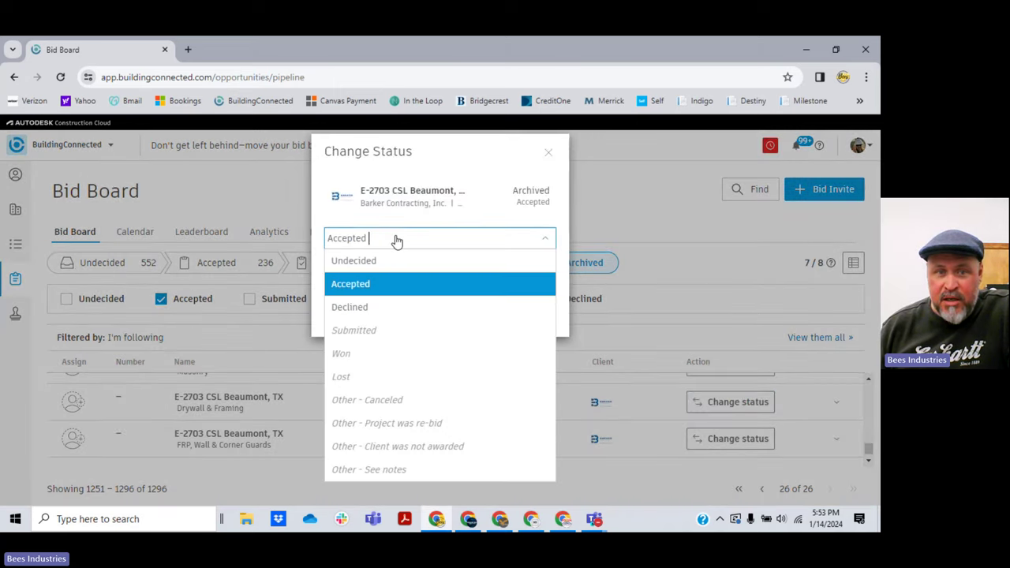
left_click(351, 308)
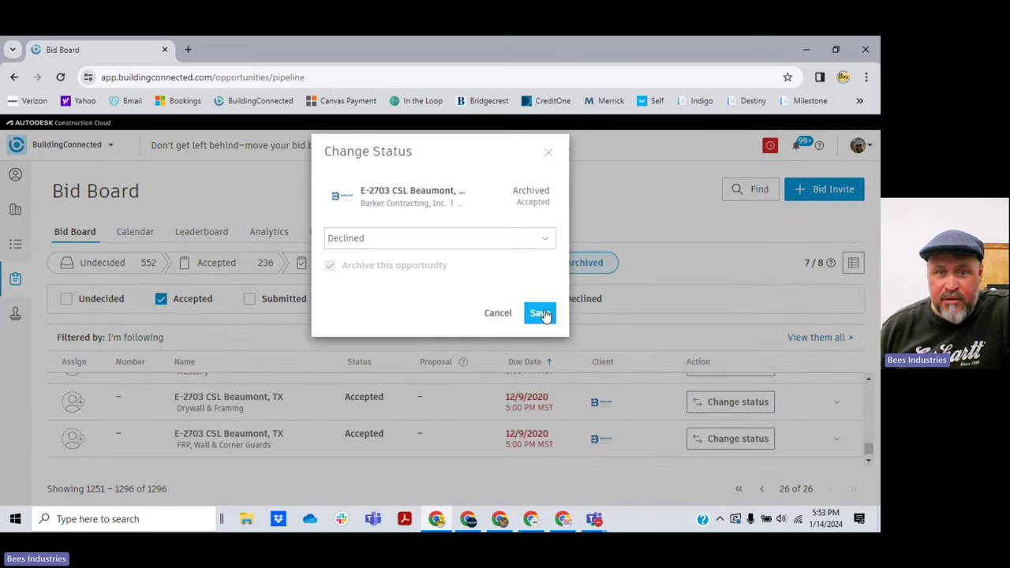